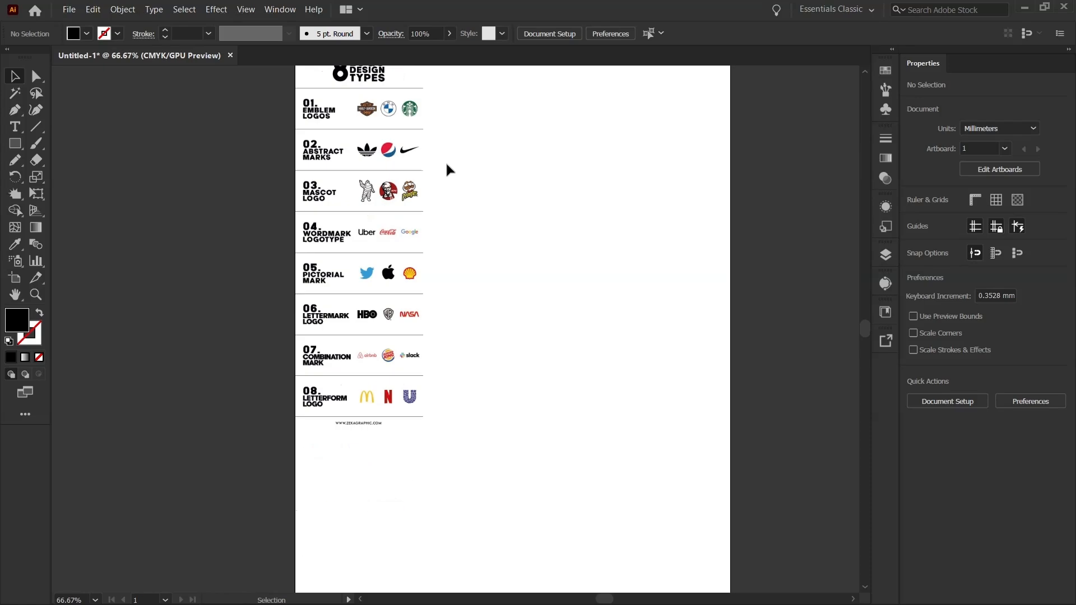
# Examine the reference chart of eight logo design types, from emblem logos to letterform logos.
pyautogui.moveTo(464, 119); pyautogui.dragTo(434, 165)
pyautogui.scroll(1, 448, 145)
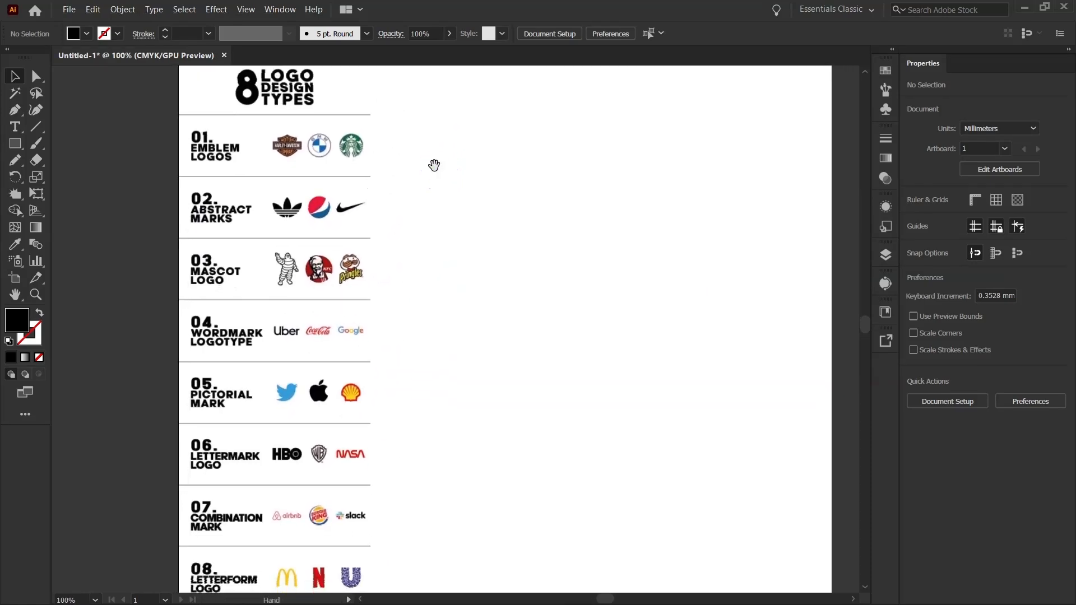
pyautogui.scroll(-1, 432, 162)
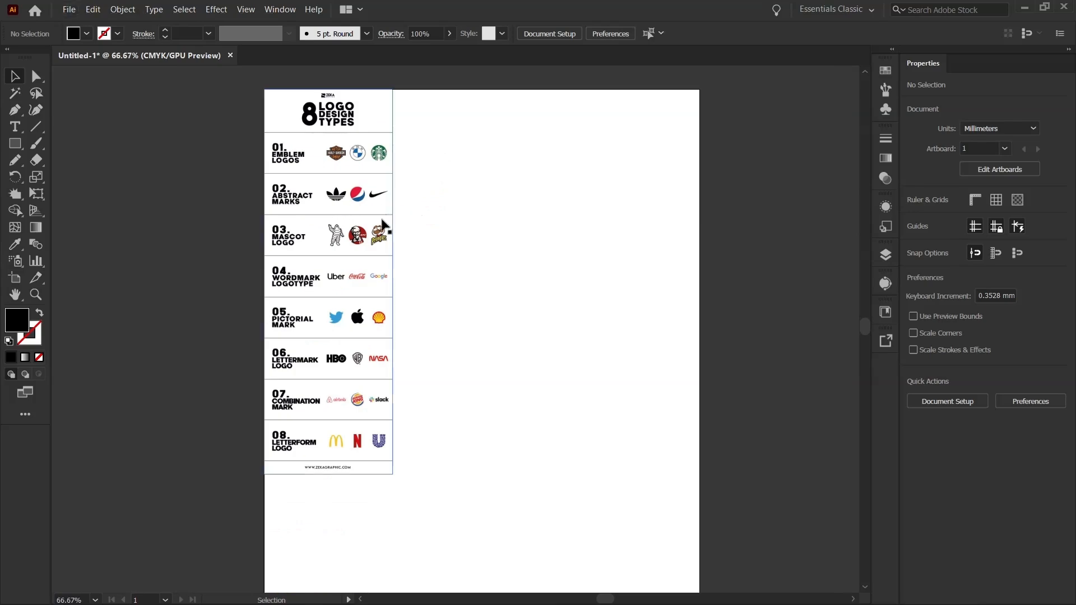
pyautogui.scroll(1, 355, 232)
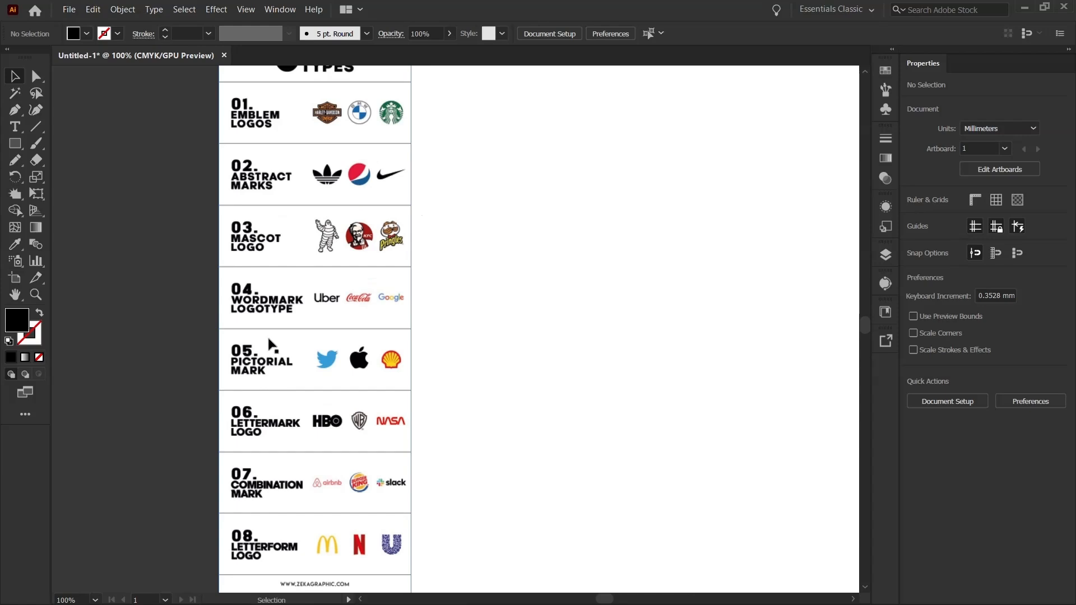
pyautogui.press('space')
pyautogui.moveTo(572, 269); pyautogui.dragTo(567, 276)
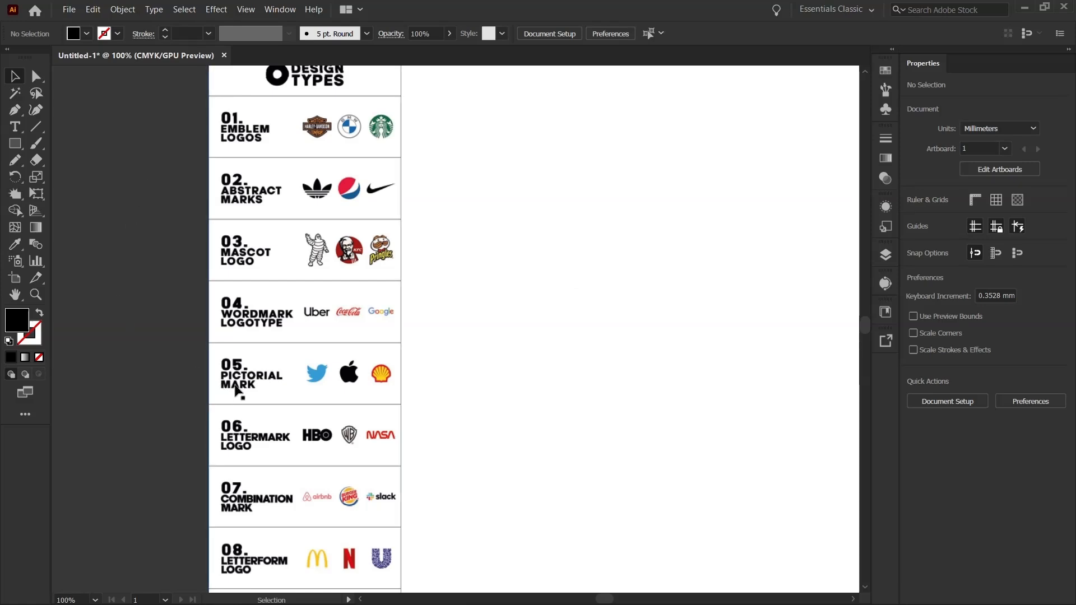
pyautogui.press('space')
pyautogui.moveTo(500, 420); pyautogui.dragTo(381, 368)
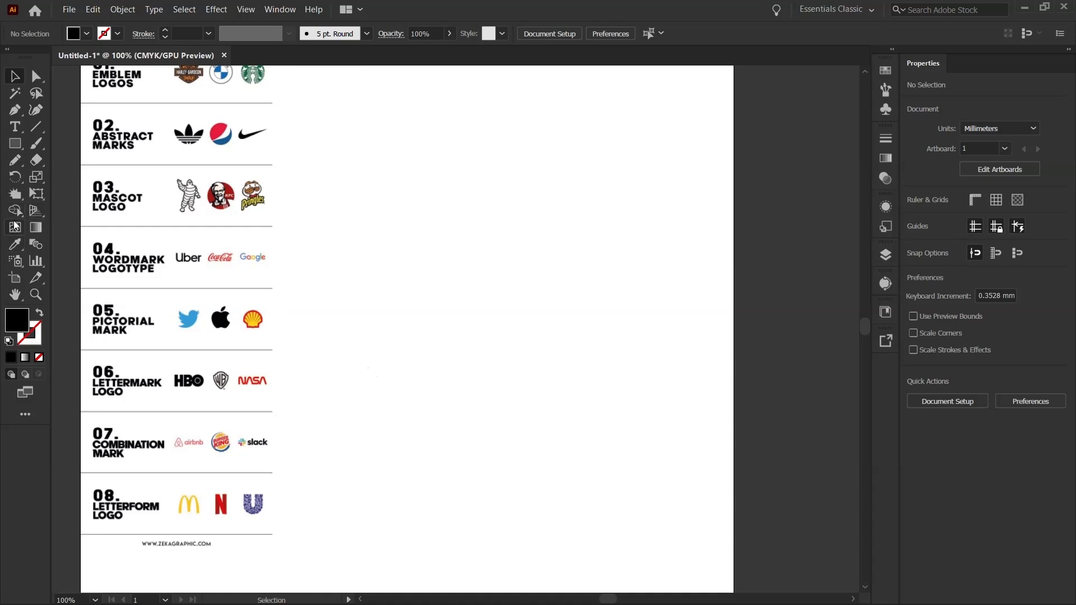
# Add the point text "Earthcraft" on the empty area of the artboard beside the reference chart.
pyautogui.press('t')
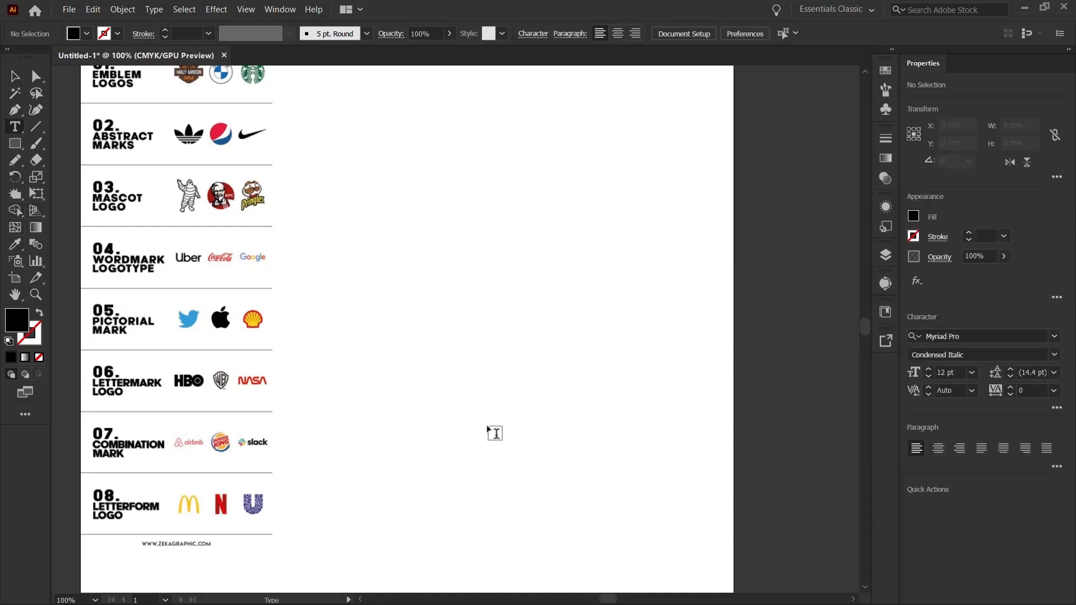
pyautogui.click(471, 395)
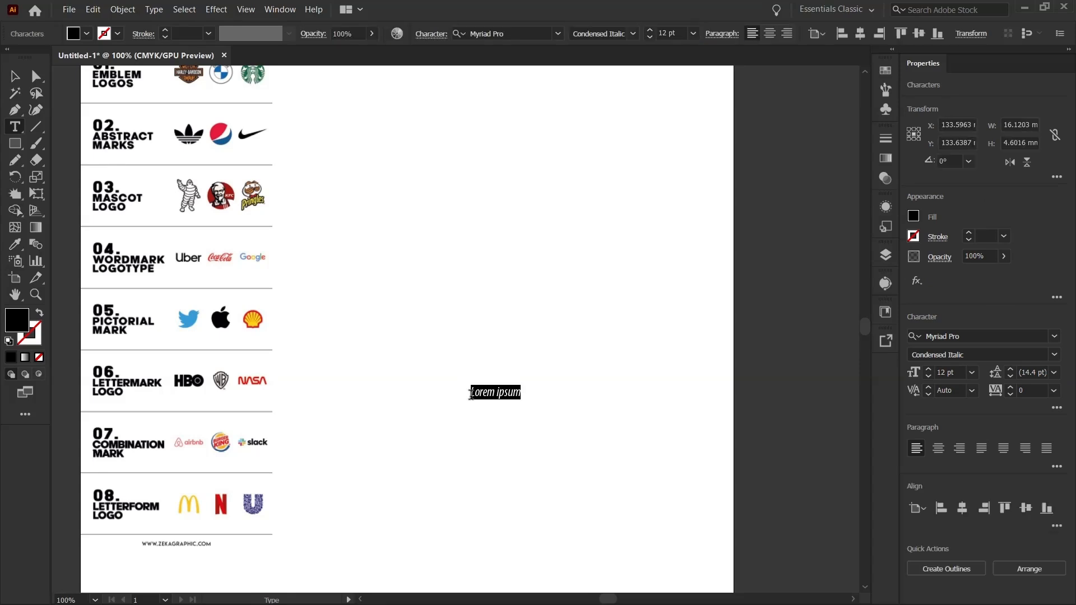
pyautogui.press('BackSpace')
pyautogui.write('arthcraft')
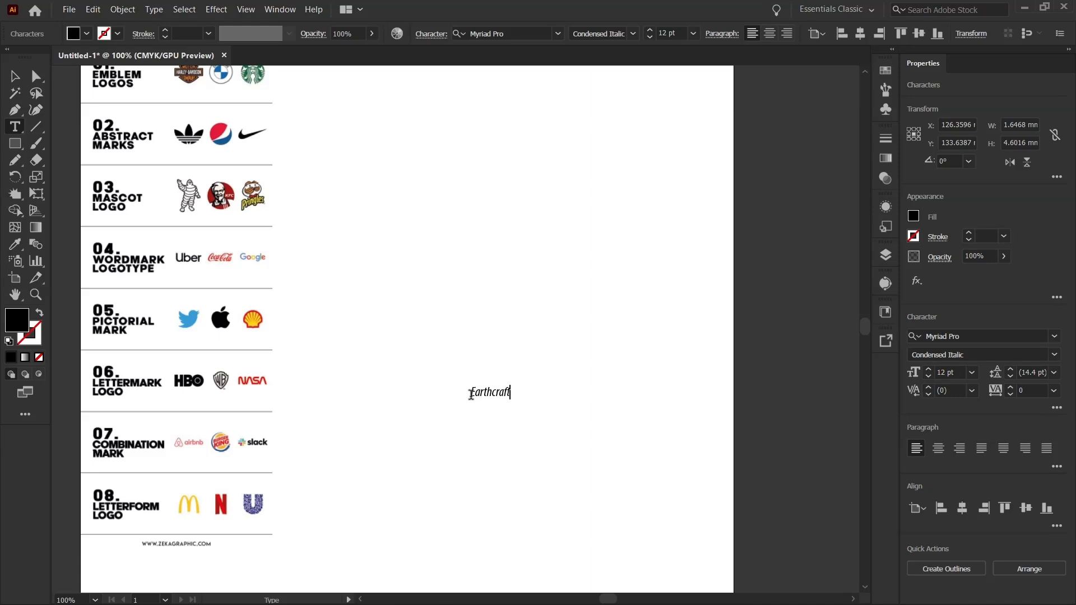
pyautogui.press('Escape')
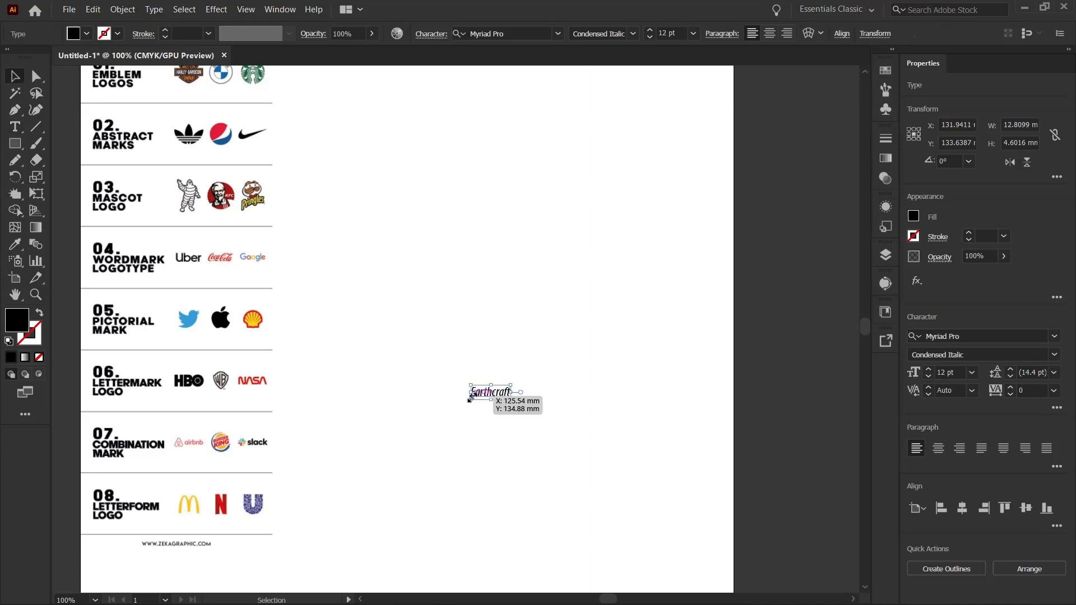
# Change the Earthcraft text's font style to Regular.
pyautogui.click(1056, 339)
pyautogui.click(1056, 340)
pyautogui.click(1054, 356)
pyautogui.click(938, 432)
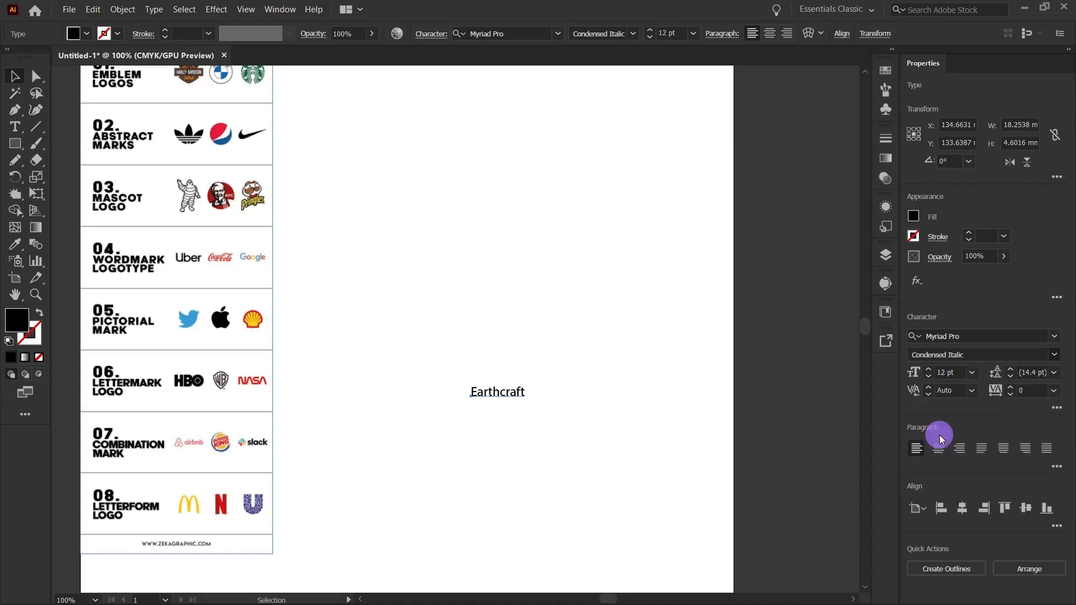
# Enlarge the Earthcraft text to about 48.6 pt and move it up in the open area beside the chart.
pyautogui.moveTo(527, 399); pyautogui.dragTo(680, 465)
pyautogui.moveTo(606, 417); pyautogui.dragTo(559, 373)
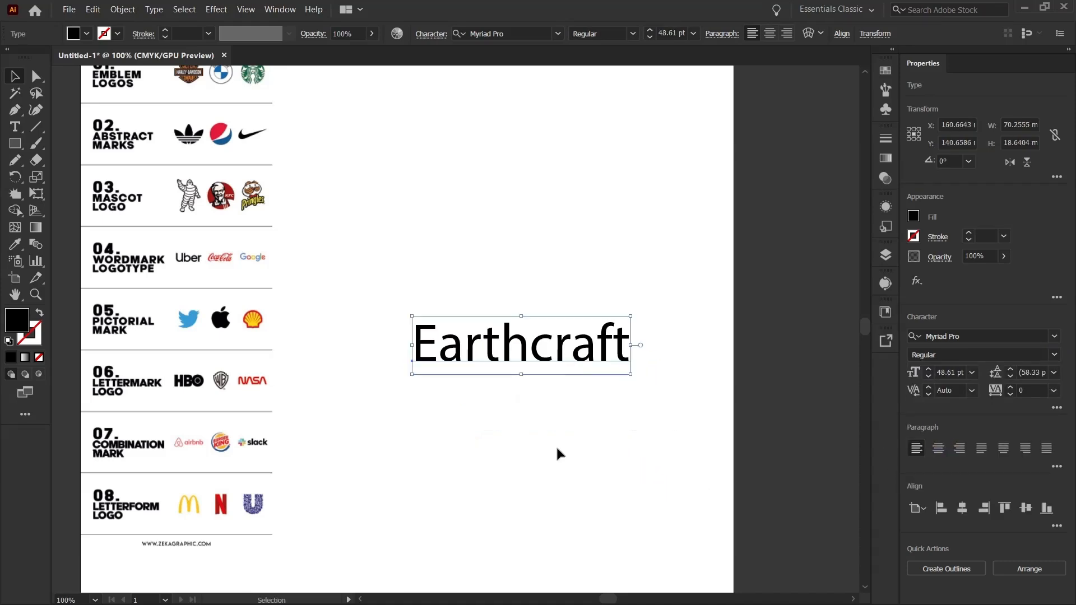
pyautogui.click(560, 408)
pyautogui.scroll(2, 569, 372)
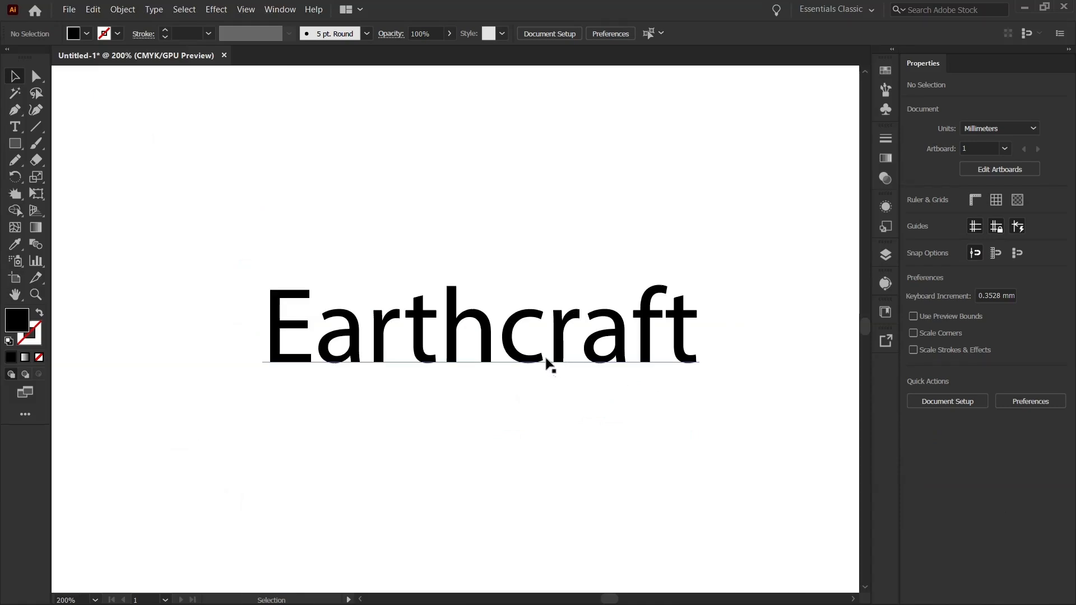
pyautogui.scroll(-4, 399, 368)
pyautogui.scroll(3, 435, 367)
pyautogui.moveTo(362, 364)
pyautogui.mouseDown()
pyautogui.moveTo(435, 384)
pyautogui.moveTo(350, 382)
pyautogui.mouseUp()
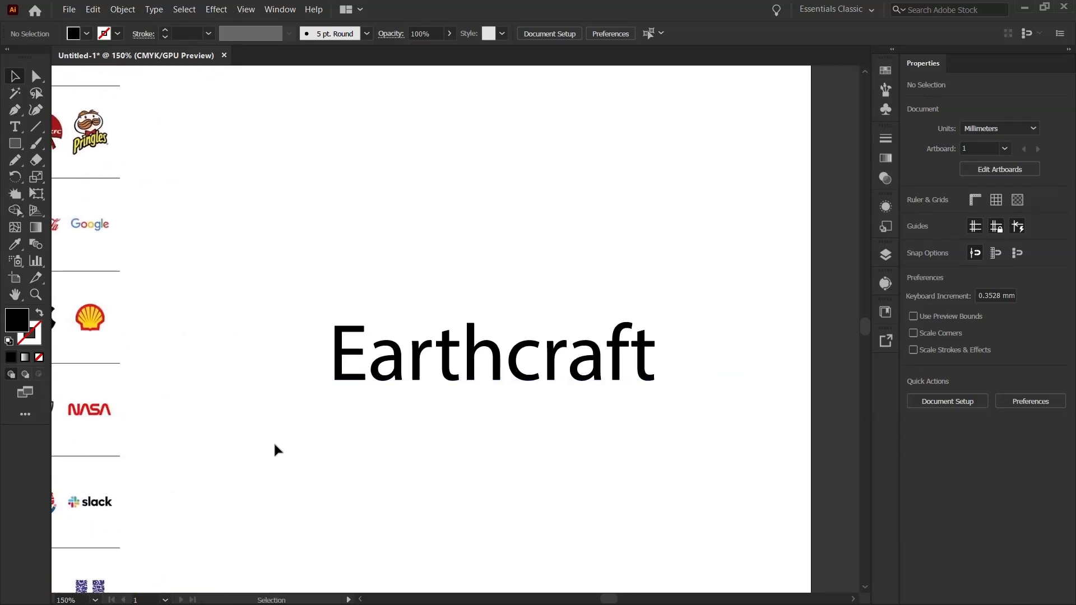
pyautogui.moveTo(442, 366); pyautogui.dragTo(443, 286)
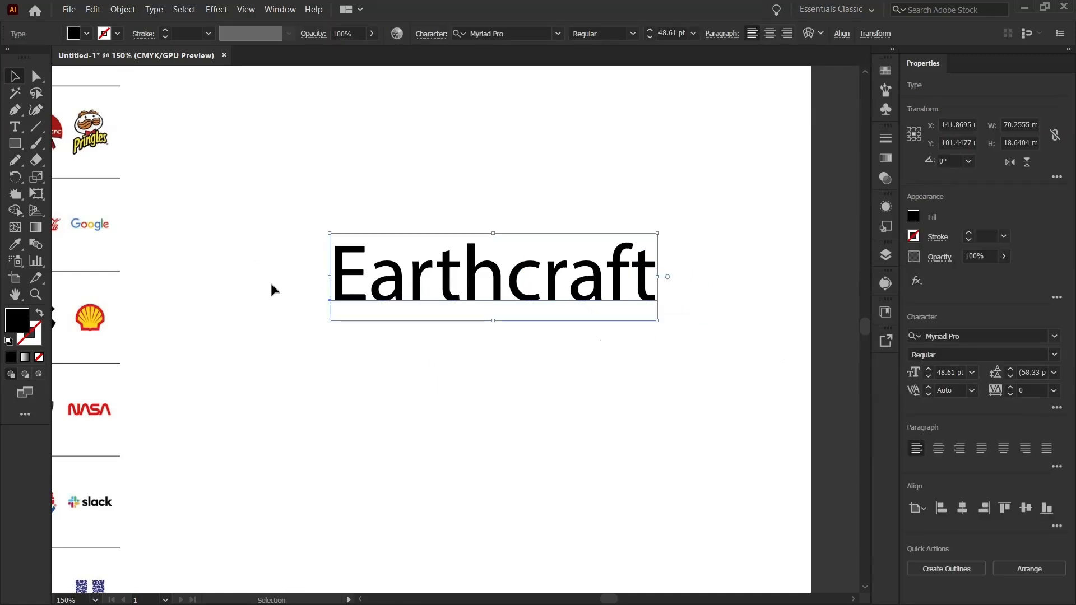
# Check the combination mark examples in the chart and move the Earthcraft text slightly higher on the artboard.
pyautogui.moveTo(236, 341); pyautogui.dragTo(350, 330)
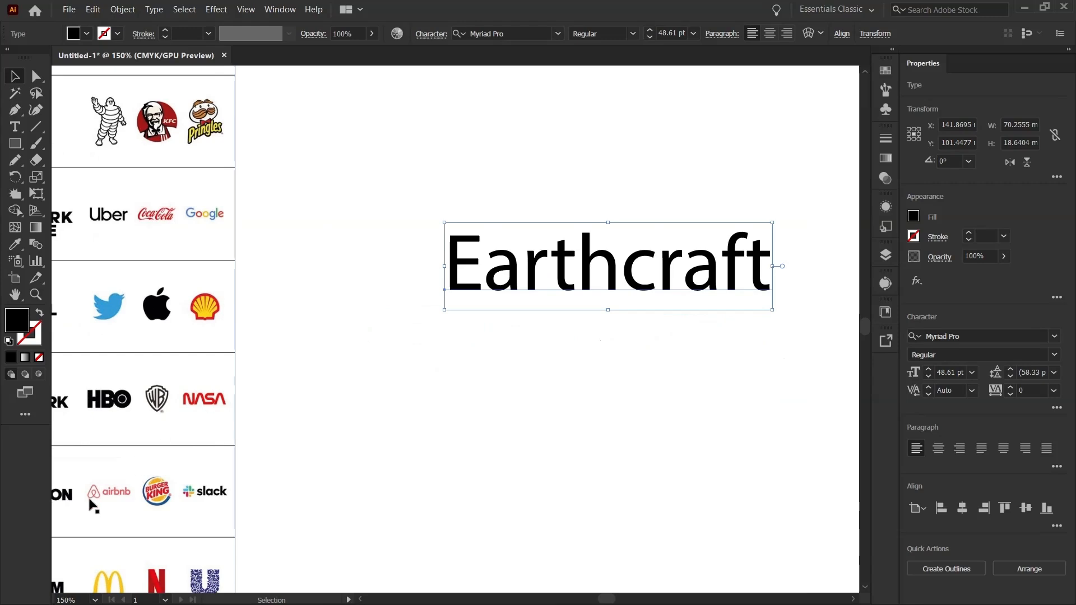
pyautogui.scroll(2, 95, 501)
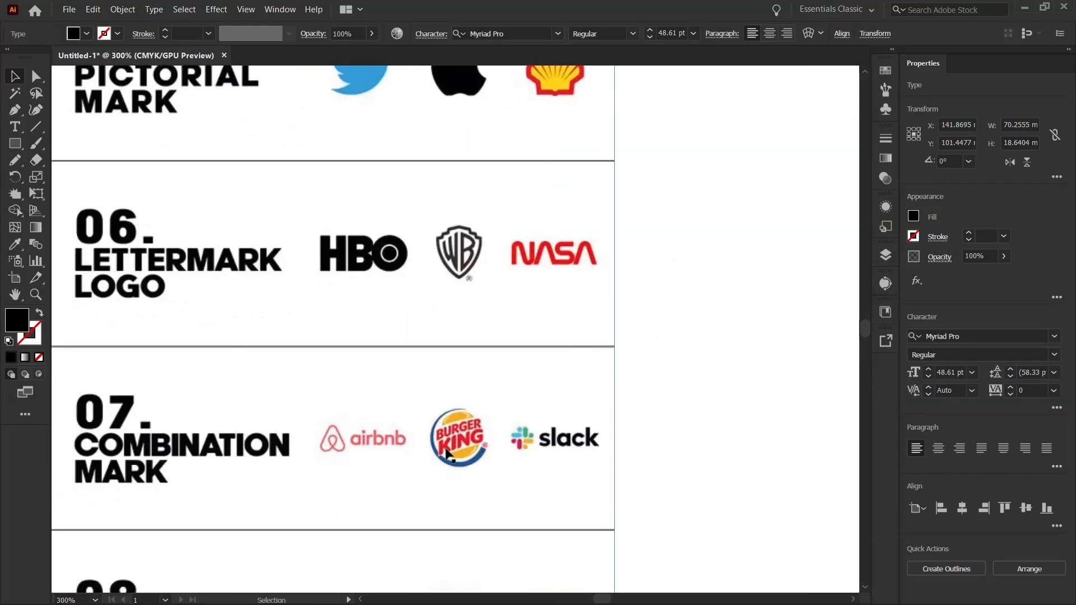
pyautogui.scroll(-2, 443, 436)
pyautogui.moveTo(634, 380); pyautogui.dragTo(207, 445)
pyautogui.scroll(-1, 459, 345)
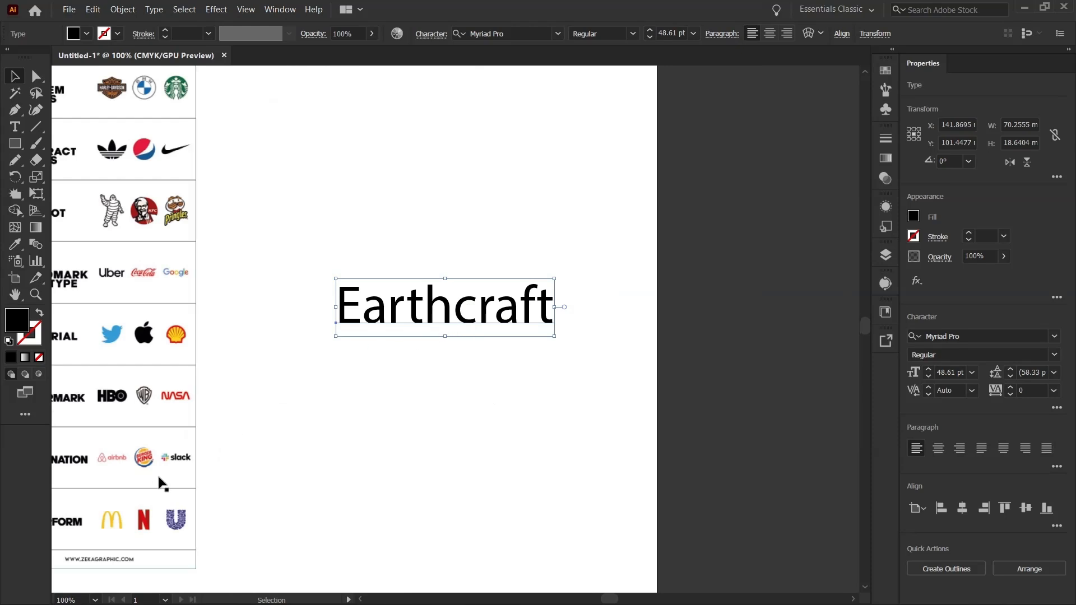
pyautogui.moveTo(446, 316); pyautogui.dragTo(447, 293)
pyautogui.click(389, 325)
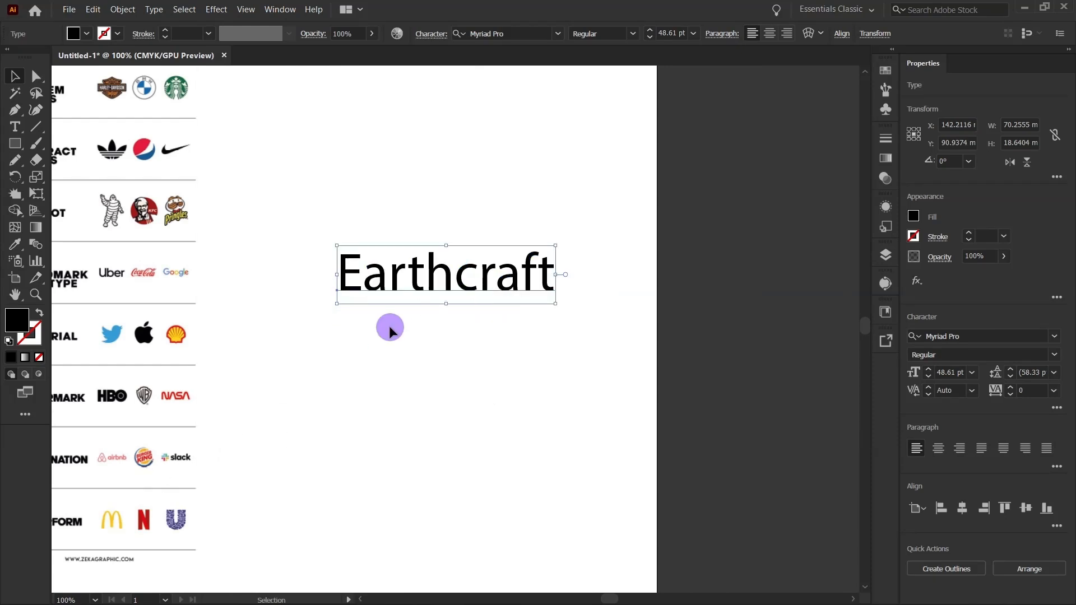
# Draw a black circle about 46 mm in diameter below the text and copy it sideways so the two circles overlap.
pyautogui.moveTo(12, 143); pyautogui.dragTo(50, 177)
pyautogui.moveTo(295, 345); pyautogui.dragTo(397, 488)
pyautogui.press('v')
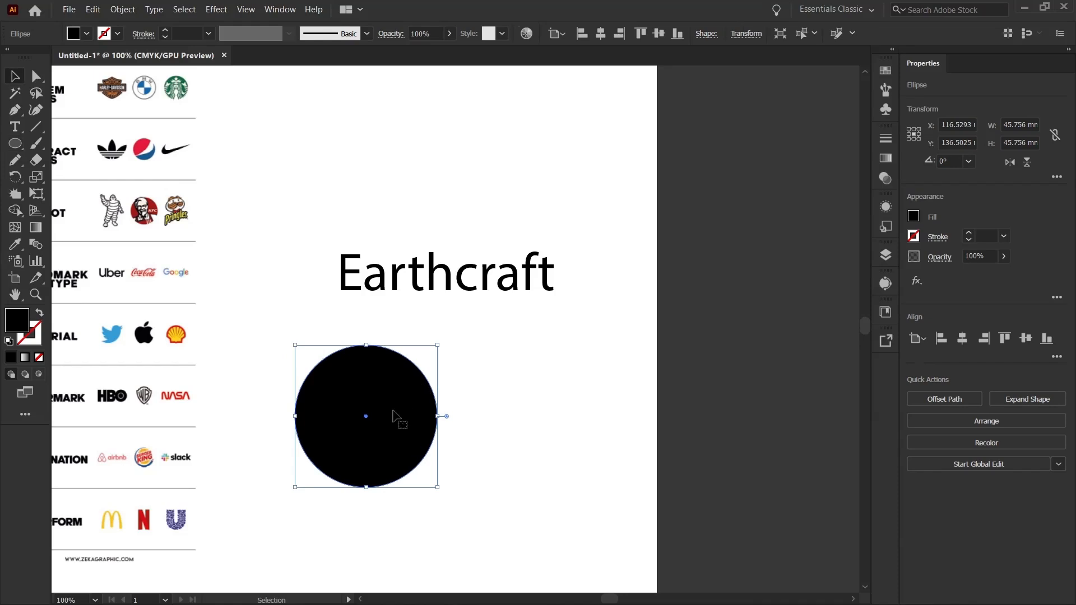
pyautogui.moveTo(388, 424); pyautogui.dragTo(479, 416)
# Intersect the two overlapping circles with Pathfinder to leave a pointed leaf shape.
pyautogui.moveTo(312, 321); pyautogui.dragTo(541, 490)
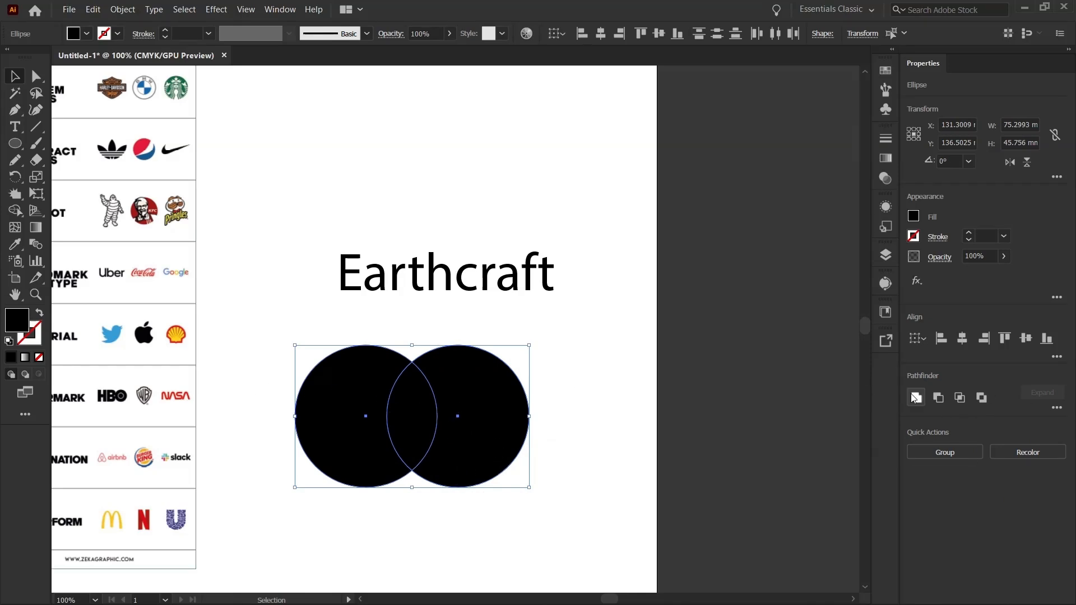
pyautogui.click(960, 398)
pyautogui.hotkey('ctrl', 'z')
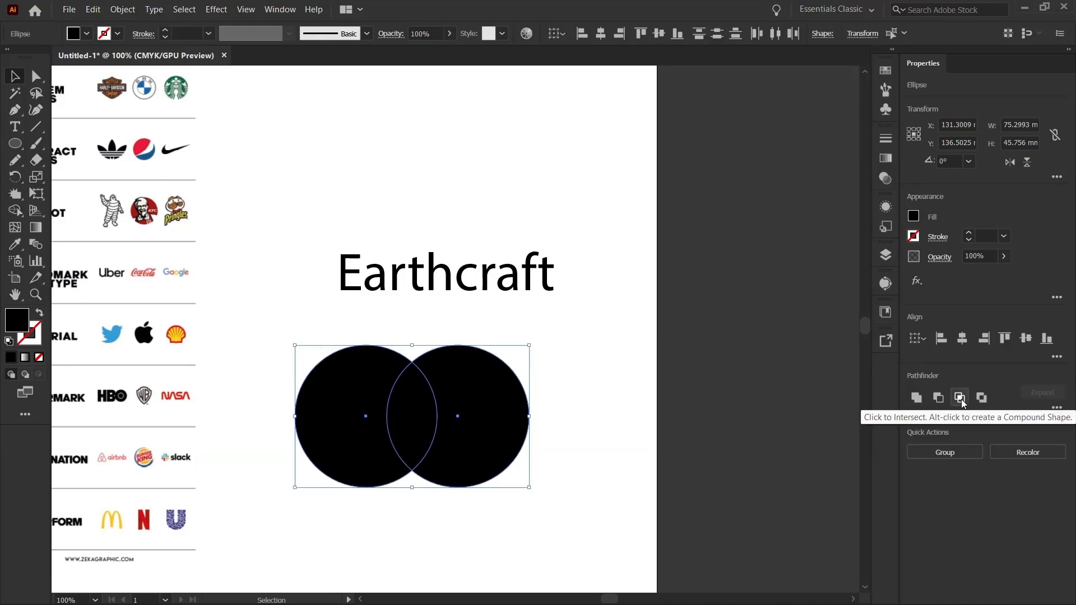
pyautogui.click(954, 401)
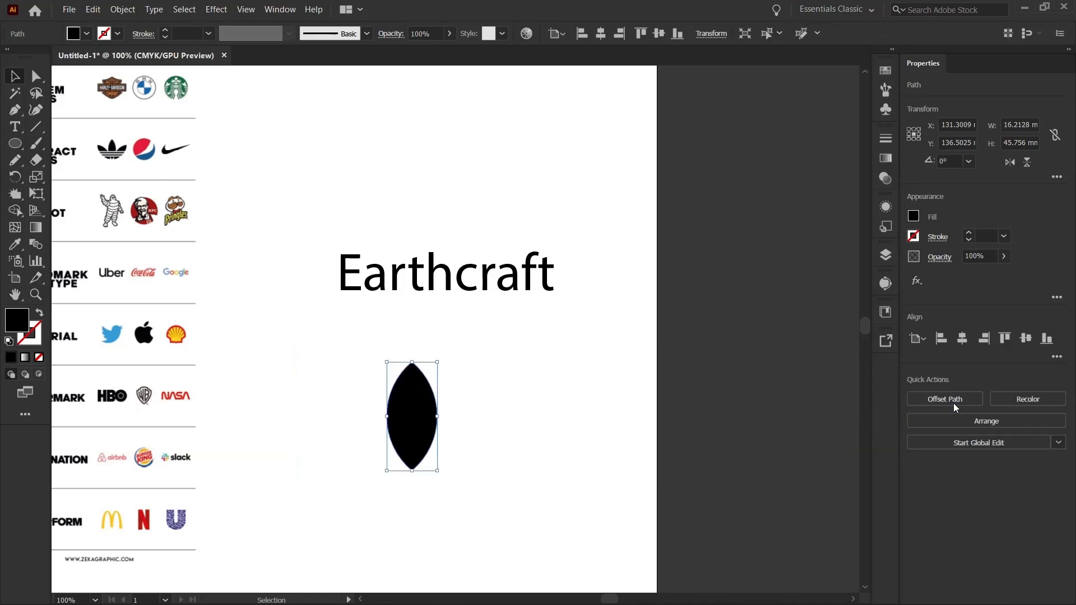
# Move the leaf shape up about 14 mm so it sits closer beneath the Earthcraft text.
pyautogui.click(512, 403)
pyautogui.moveTo(426, 415); pyautogui.dragTo(464, 198)
pyautogui.hotkey('ctrl', '+')
pyautogui.moveTo(416, 380); pyautogui.dragTo(428, 482)
pyautogui.moveTo(456, 312); pyautogui.dragTo(403, 569)
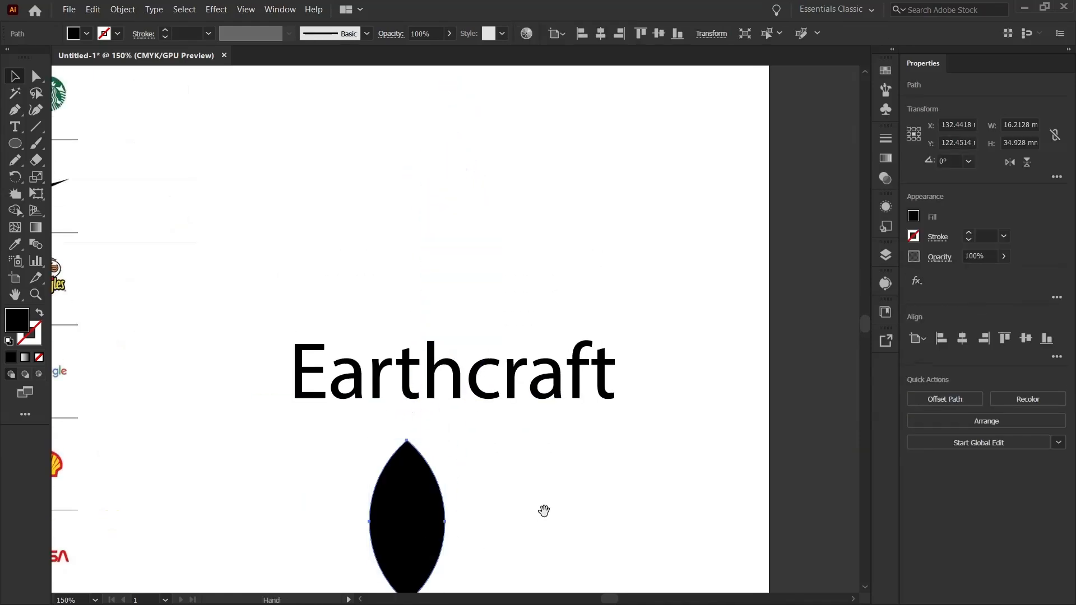
pyautogui.moveTo(543, 512); pyautogui.dragTo(583, 347)
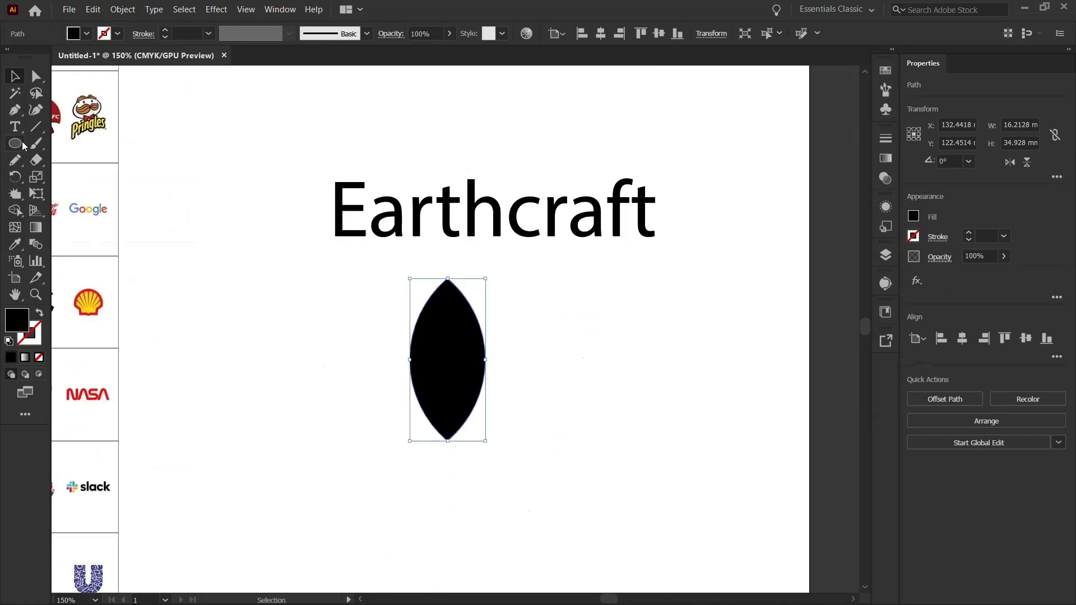
# Draw a thin, curved, tapered stem about 9 mm wide and 24 mm high with the Pen tool, beside the leaf.
pyautogui.click(15, 110)
pyautogui.moveTo(223, 421); pyautogui.dragTo(227, 411)
pyautogui.click(265, 307)
pyautogui.moveTo(264, 307); pyautogui.dragTo(271, 273)
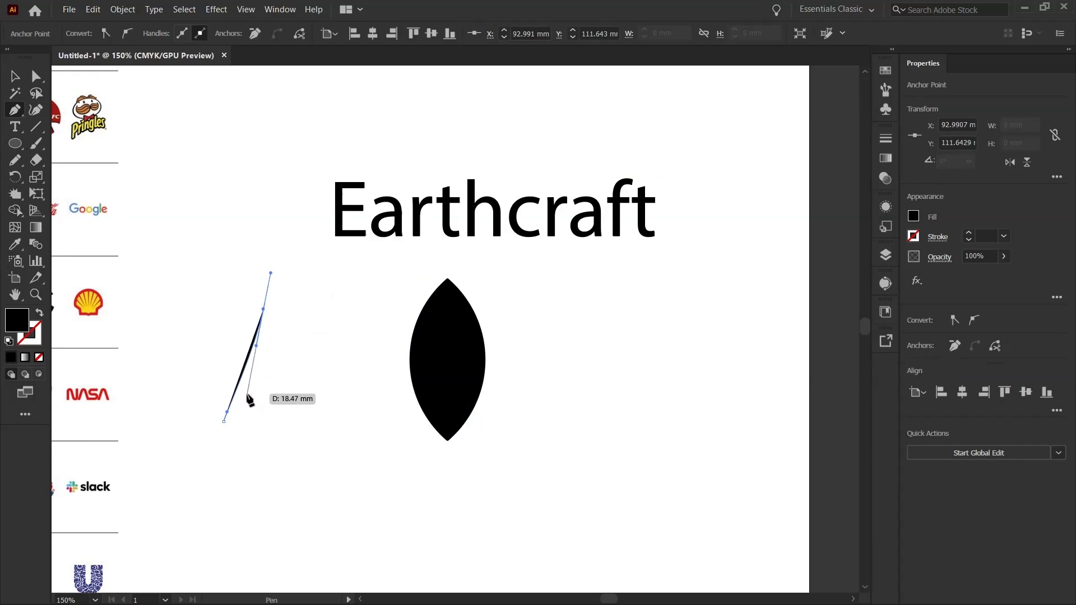
pyautogui.click(264, 307)
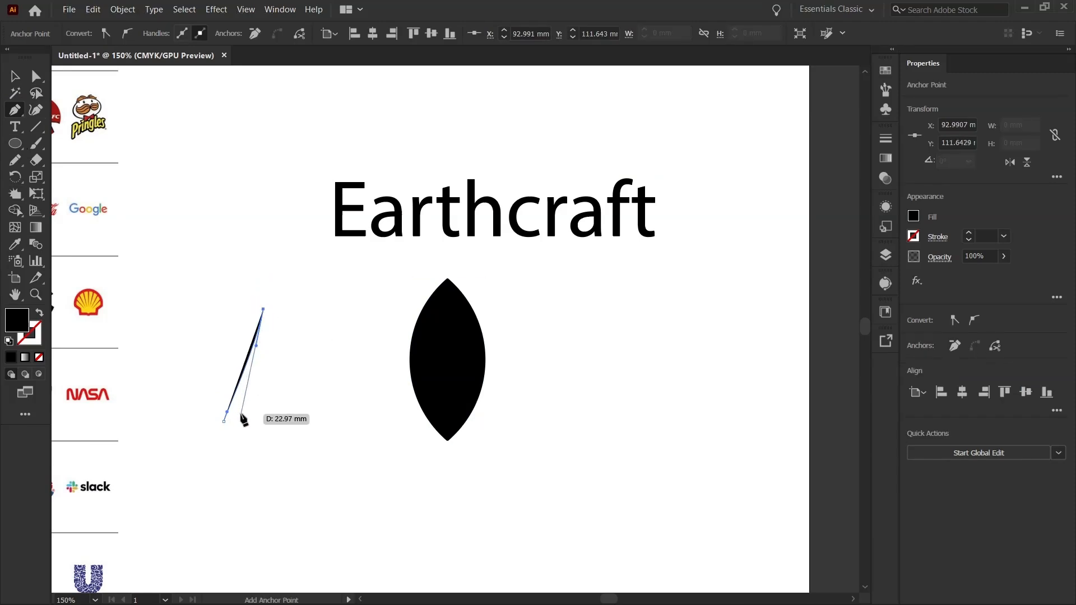
pyautogui.moveTo(226, 418); pyautogui.dragTo(203, 456)
pyautogui.press('v')
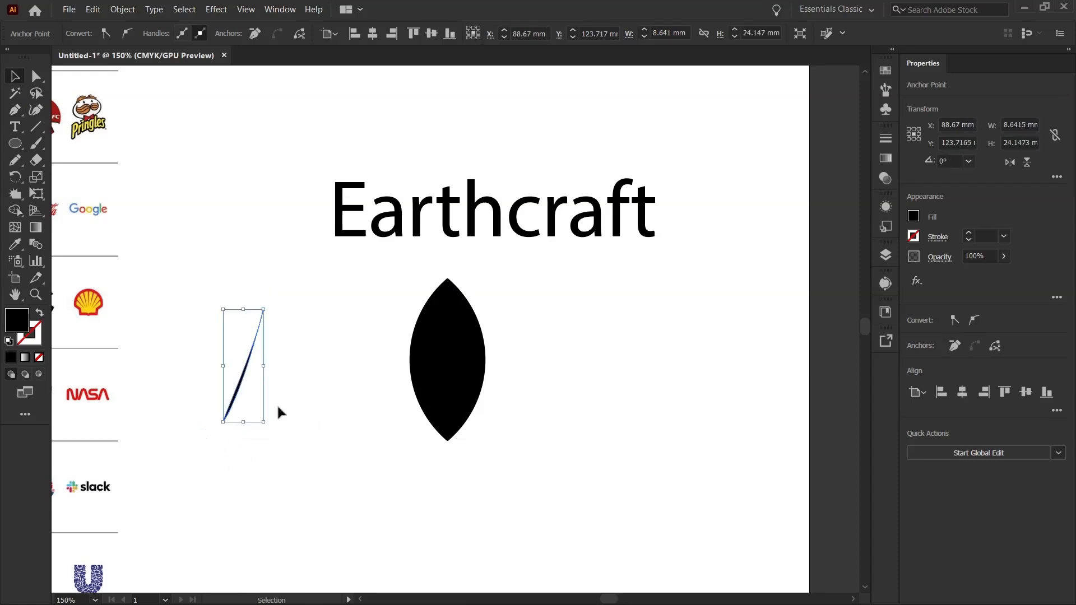
# Place the stem over the leaf's lower tip and rotate it about 15° so it runs up into the leaf.
pyautogui.moveTo(231, 403); pyautogui.dragTo(444, 460)
pyautogui.click(439, 461)
pyautogui.click(583, 435)
pyautogui.click(350, 313)
# Subtract the stem from the leaf with Minus Front to cut a thin vein at its base.
pyautogui.moveTo(349, 314); pyautogui.dragTo(865, 499)
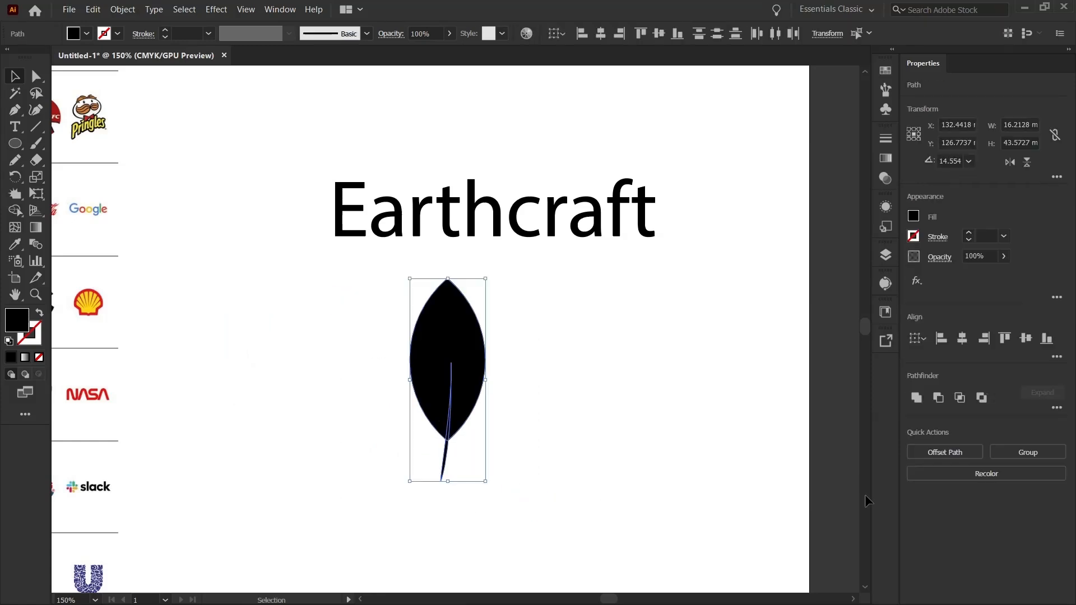
pyautogui.click(942, 400)
pyautogui.click(418, 428)
# Move the leaf above the beginning of the Earthcraft text and tilt it about 18° clockwise.
pyautogui.scroll(-1, 368, 414)
pyautogui.scroll(1, 476, 402)
pyautogui.moveTo(445, 334); pyautogui.dragTo(533, 441)
pyautogui.moveTo(487, 475); pyautogui.dragTo(429, 204)
pyautogui.moveTo(465, 116); pyautogui.dragTo(499, 144)
pyautogui.click(614, 257)
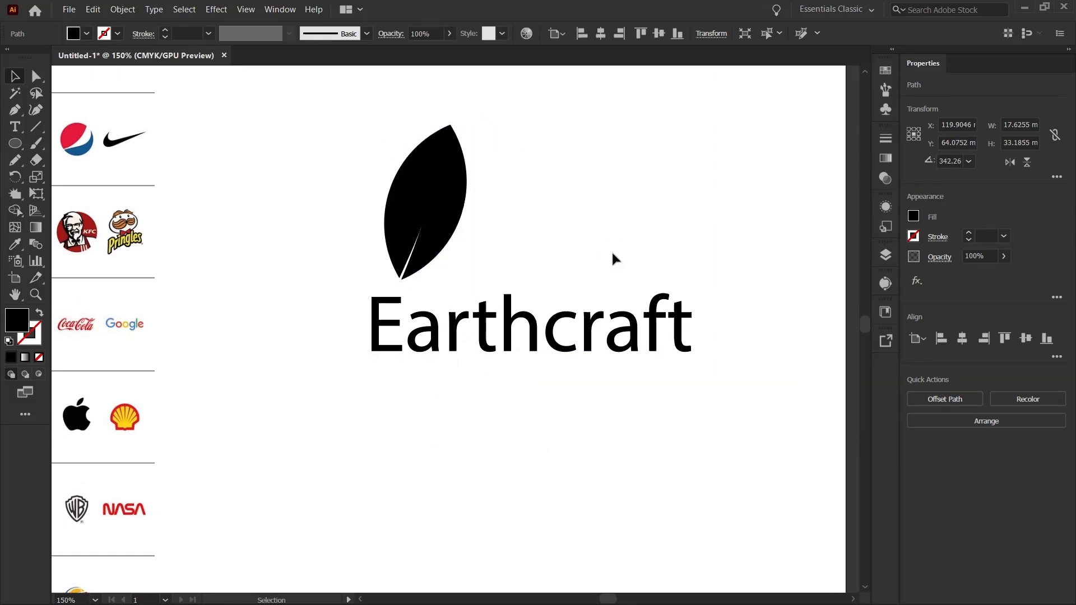
# Filter the font list to Sans Serif and apply Bebas Neue Regular to the Earthcraft text.
pyautogui.click(572, 328)
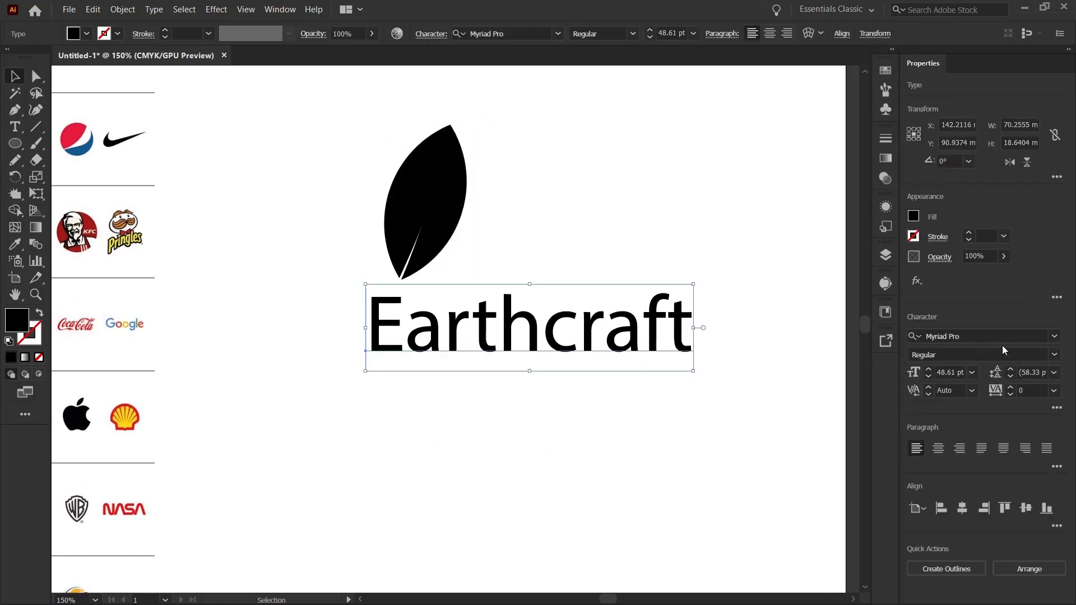
pyautogui.click(1054, 336)
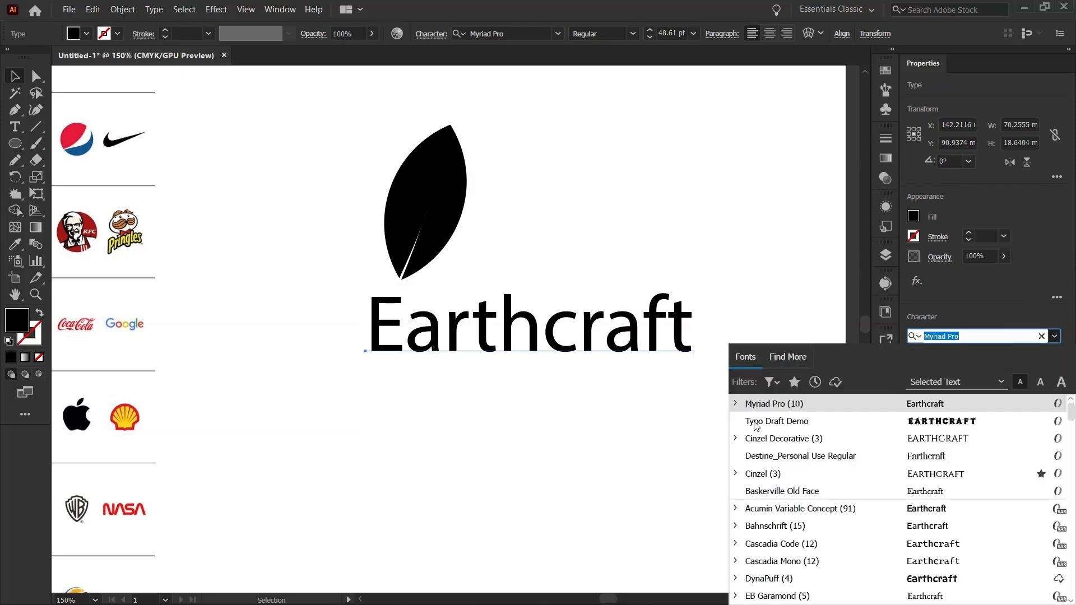
pyautogui.click(772, 382)
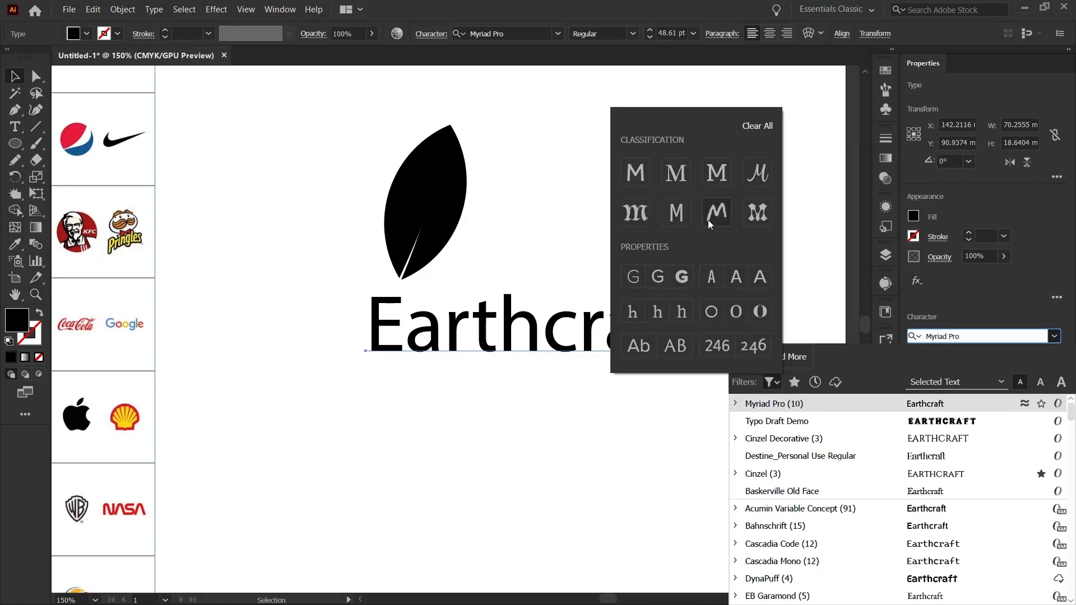
pyautogui.click(638, 175)
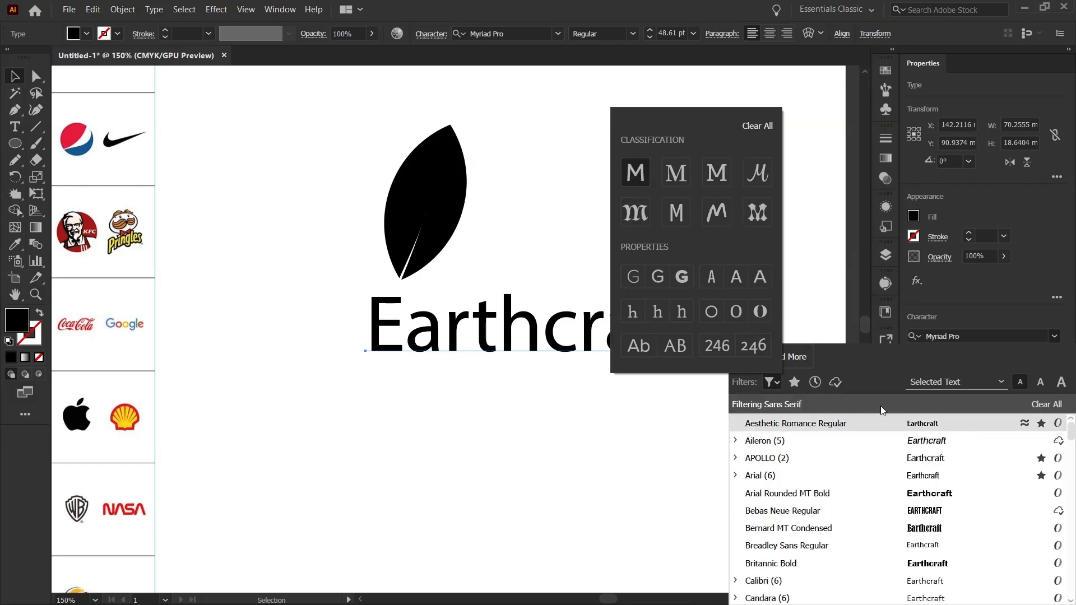
pyautogui.click(447, 306)
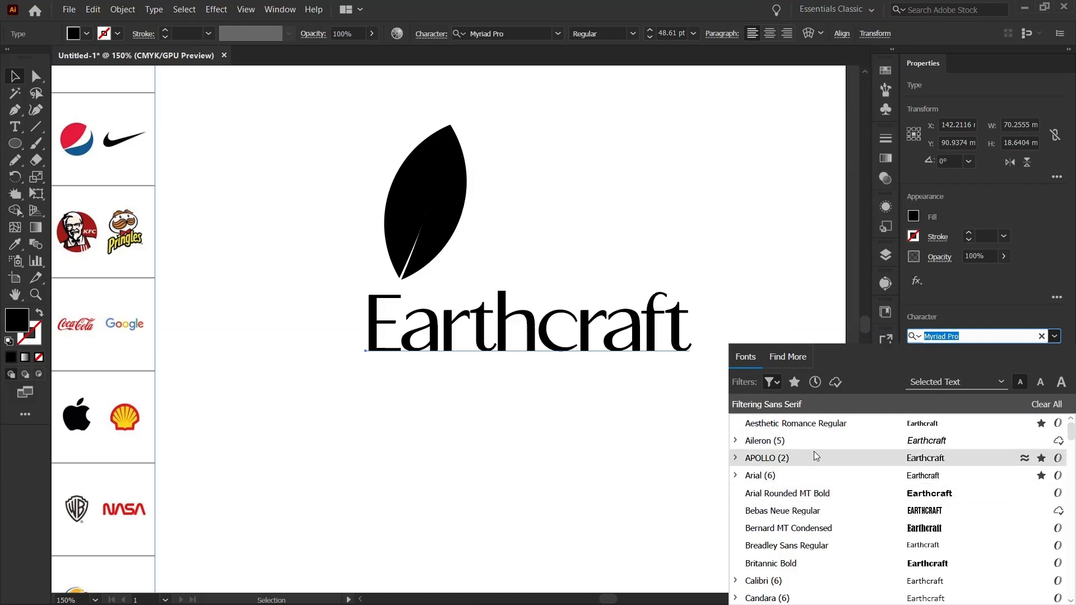
pyautogui.click(827, 508)
pyautogui.hotkey('ctrl', '=')
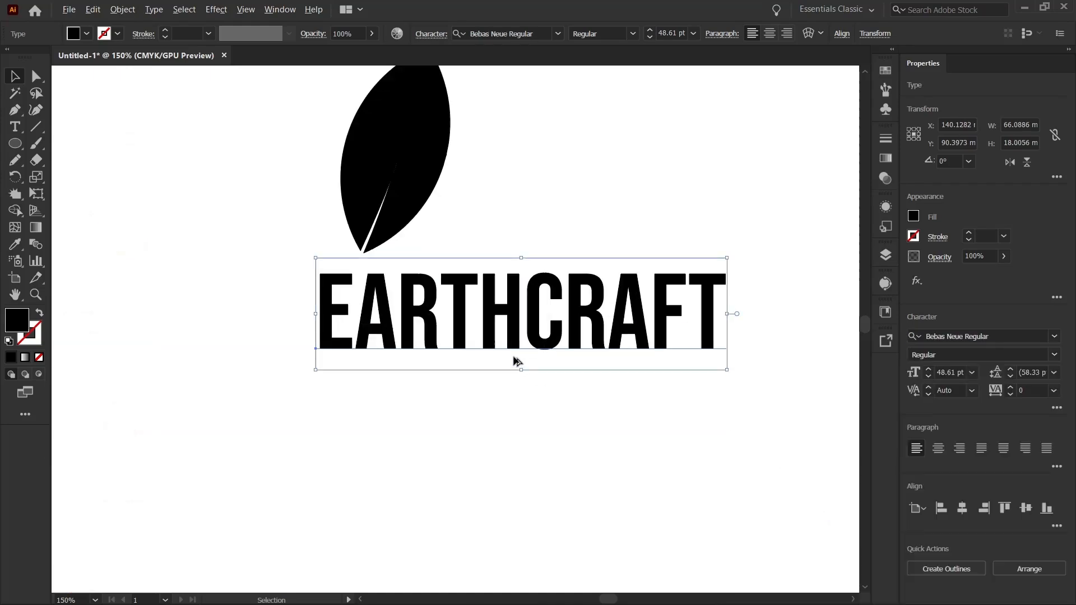
# Move the Earthcraft text slightly down to leave a wider gap below the leaf.
pyautogui.moveTo(499, 385); pyautogui.dragTo(491, 403)
pyautogui.scroll(1, 457, 397)
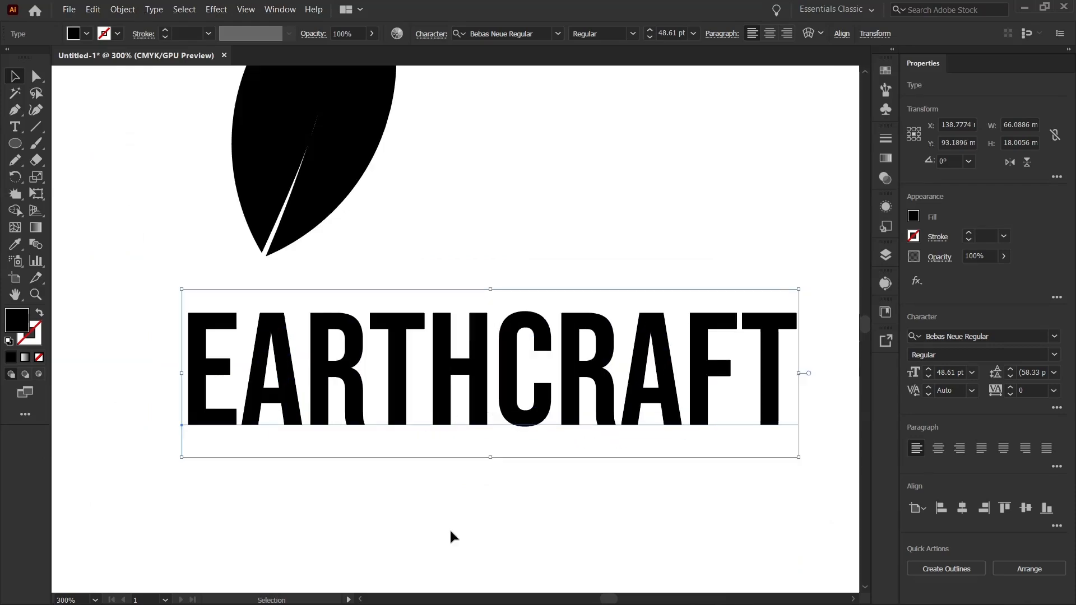
pyautogui.click(439, 491)
pyautogui.moveTo(352, 256); pyautogui.dragTo(400, 288)
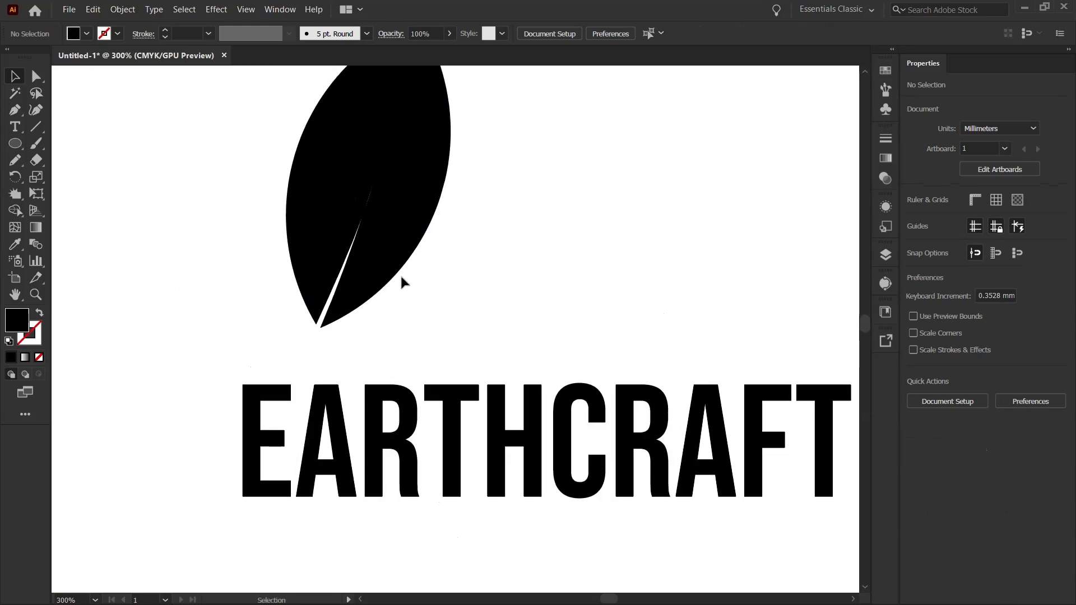
# Move the leaf to the beginning of the Earthcraft text and tilt it counterclockwise so its lower tip points toward the E.
pyautogui.moveTo(388, 188); pyautogui.dragTo(343, 227)
pyautogui.scroll(-1, 357, 241)
pyautogui.moveTo(430, 205); pyautogui.dragTo(446, 260)
pyautogui.moveTo(436, 176); pyautogui.dragTo(351, 120)
pyautogui.moveTo(372, 266); pyautogui.dragTo(294, 281)
pyautogui.scroll(-2, 499, 278)
pyautogui.moveTo(392, 274); pyautogui.dragTo(360, 339)
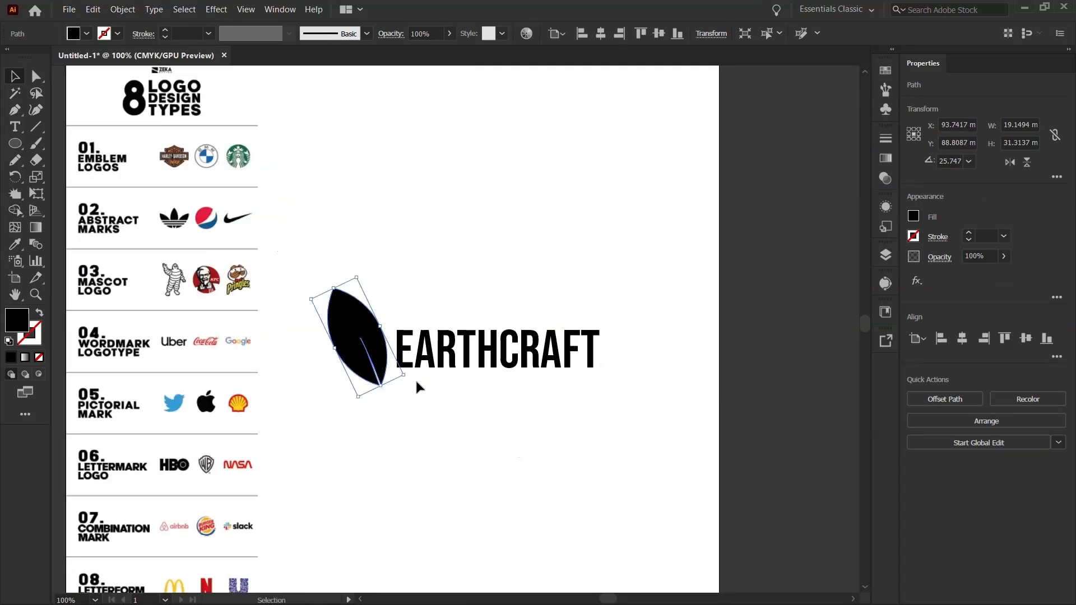
# Rotate the leaf nearly upright, to about 0.9°, and place it just before the E of the Earthcraft text.
pyautogui.moveTo(406, 381); pyautogui.dragTo(477, 468)
pyautogui.scroll(2, 420, 406)
pyautogui.moveTo(341, 368); pyautogui.dragTo(321, 297)
pyautogui.moveTo(429, 392); pyautogui.dragTo(416, 443)
pyautogui.moveTo(353, 276); pyautogui.dragTo(375, 315)
pyautogui.moveTo(404, 243); pyautogui.dragTo(369, 293)
pyautogui.moveTo(371, 289); pyautogui.dragTo(411, 259)
pyautogui.click(350, 354)
pyautogui.moveTo(351, 354); pyautogui.dragTo(379, 314)
pyautogui.click(457, 426)
pyautogui.moveTo(470, 457); pyautogui.dragTo(365, 391)
pyautogui.moveTo(270, 219); pyautogui.dragTo(263, 258)
pyautogui.click(354, 385)
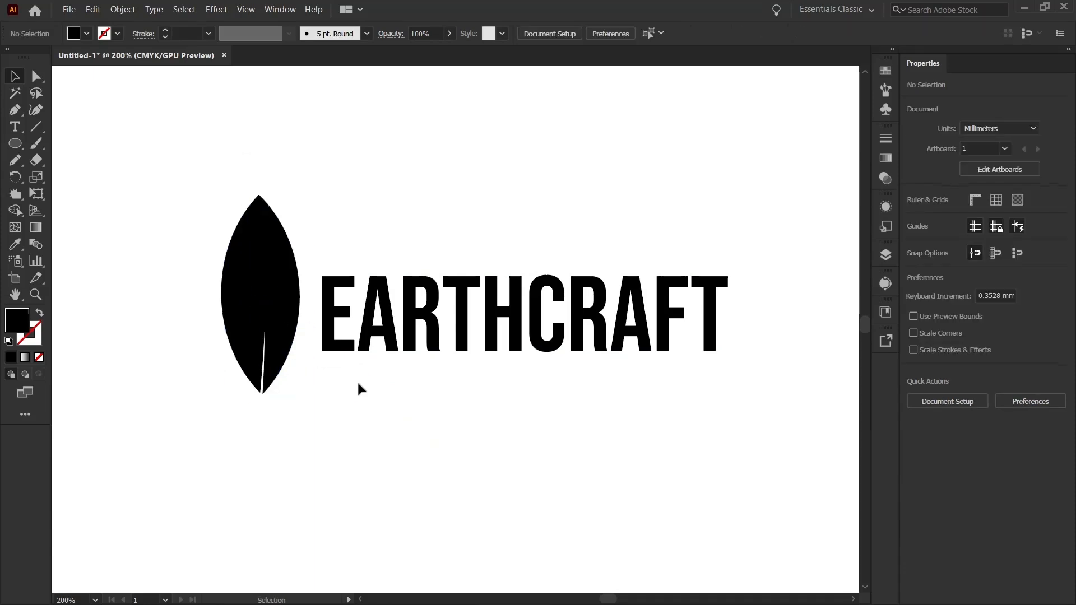
# Draw a horizontal line about 100 mm long above the Earthcraft text and give it a 1 pt stroke.
pyautogui.scroll(-1, 356, 381)
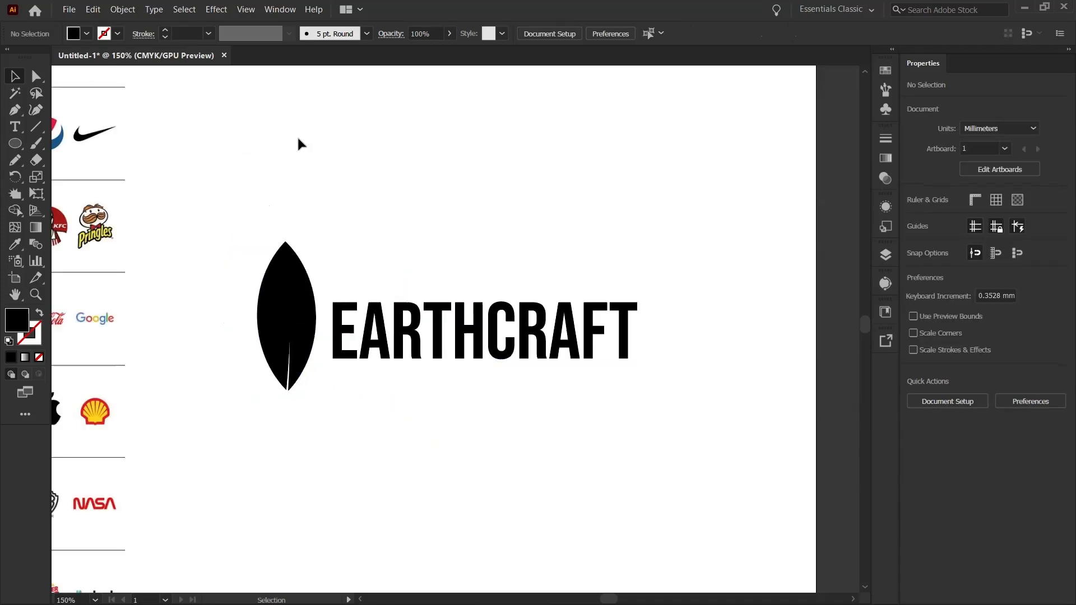
pyautogui.click(36, 128)
pyautogui.moveTo(748, 252); pyautogui.dragTo(281, 220)
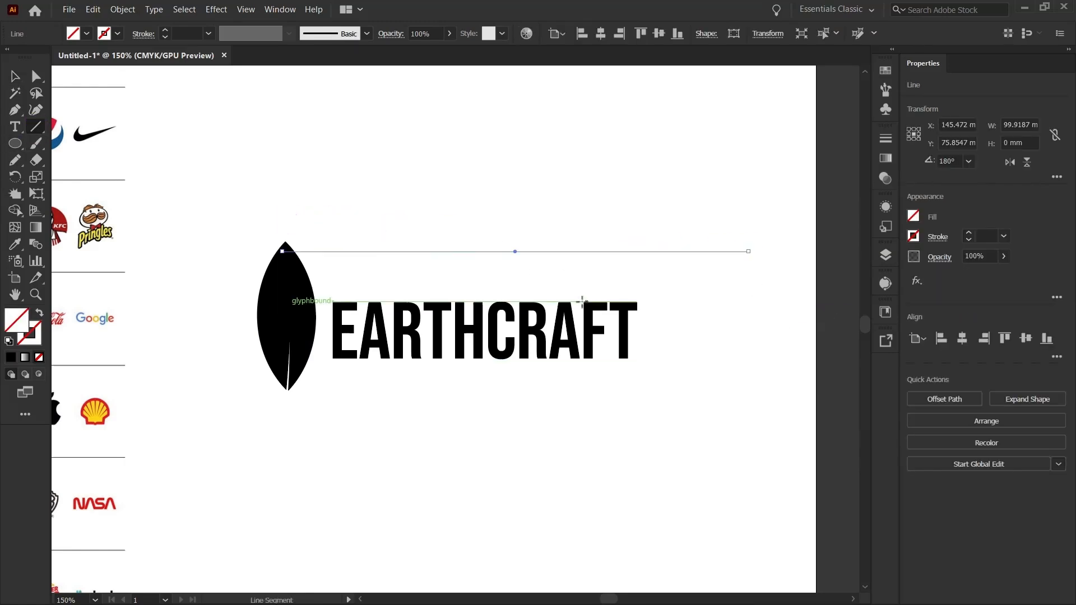
pyautogui.click(969, 237)
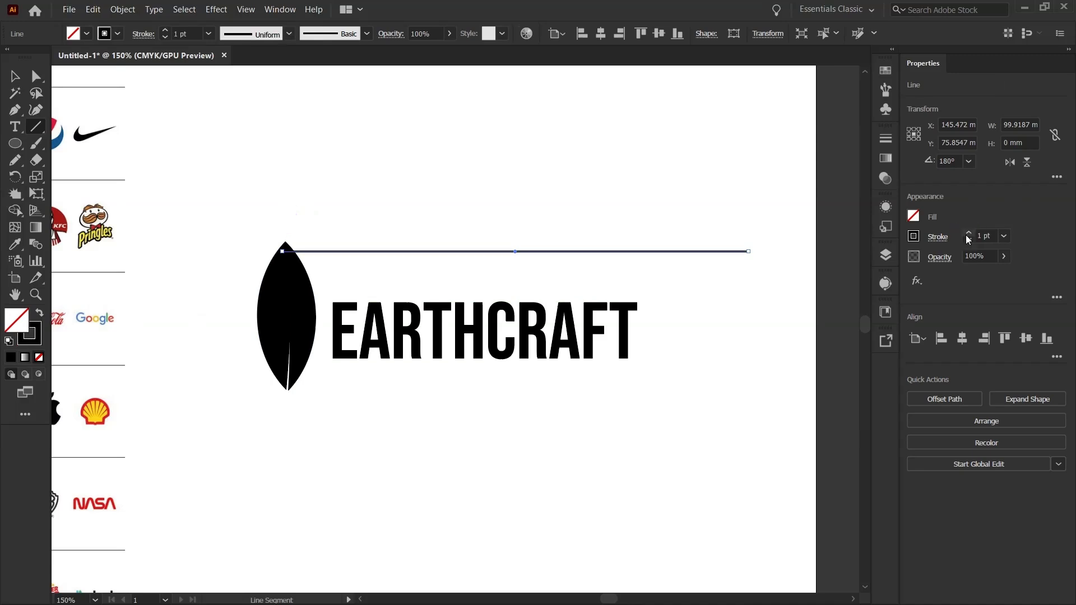
# Move the horizontal line down onto the upper edge of the Earthcraft letters.
pyautogui.press('v')
pyautogui.click(601, 435)
pyautogui.scroll(2, 552, 305)
pyautogui.moveTo(672, 207); pyautogui.dragTo(656, 308)
pyautogui.moveTo(669, 451); pyautogui.dragTo(611, 310)
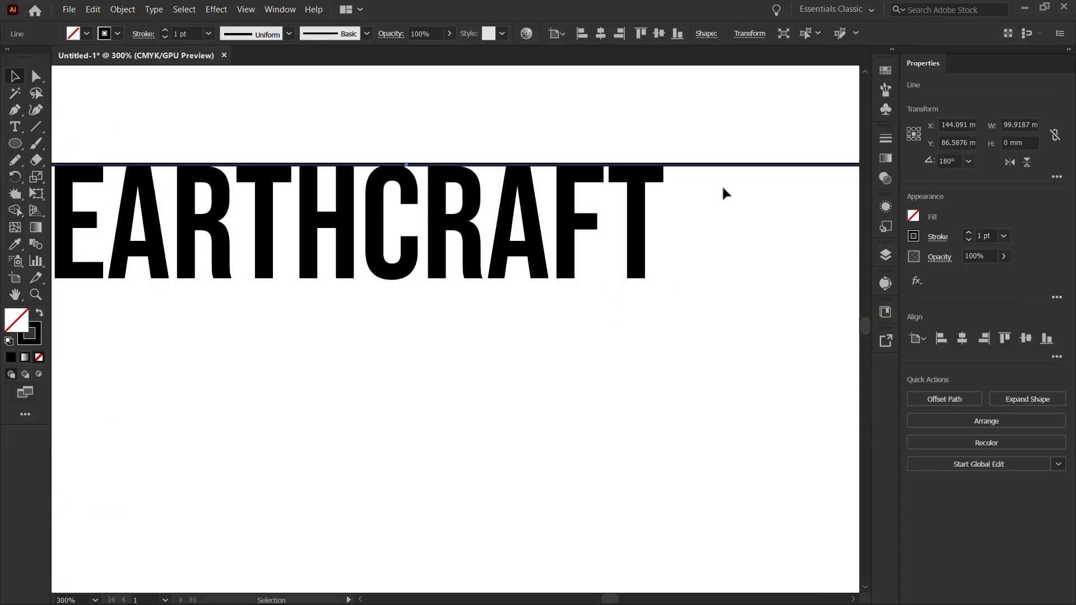
# Copy the horizontal line onto the letters' baseline and place two more copies between the two lines.
pyautogui.moveTo(727, 168); pyautogui.dragTo(705, 279)
pyautogui.hotkey('ctrl', 'z')
pyautogui.moveTo(715, 168); pyautogui.dragTo(711, 205)
pyautogui.scroll(-1, 711, 205)
pyautogui.moveTo(705, 271); pyautogui.dragTo(668, 312)
# Distribute the four horizontal lines vertically by their centers and align them on their horizontal center.
pyautogui.moveTo(733, 215); pyautogui.dragTo(751, 386)
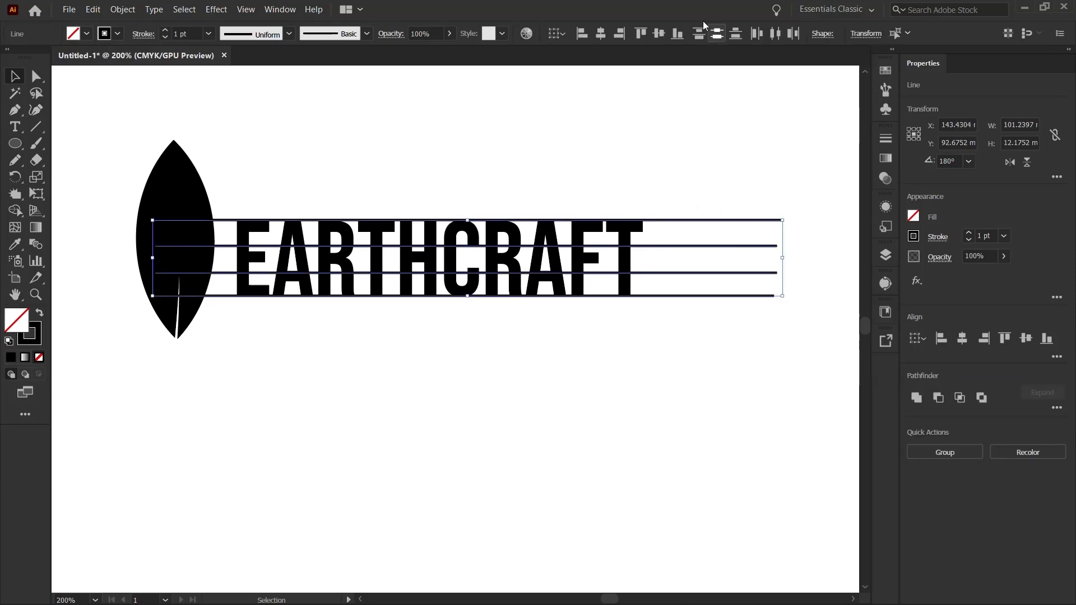
pyautogui.click(719, 32)
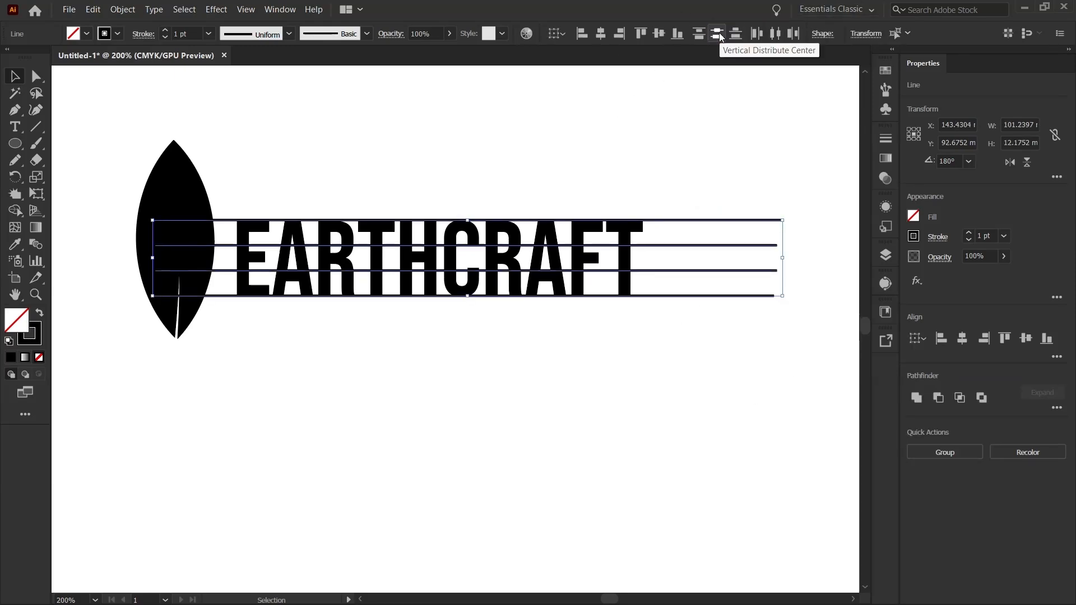
pyautogui.click(601, 33)
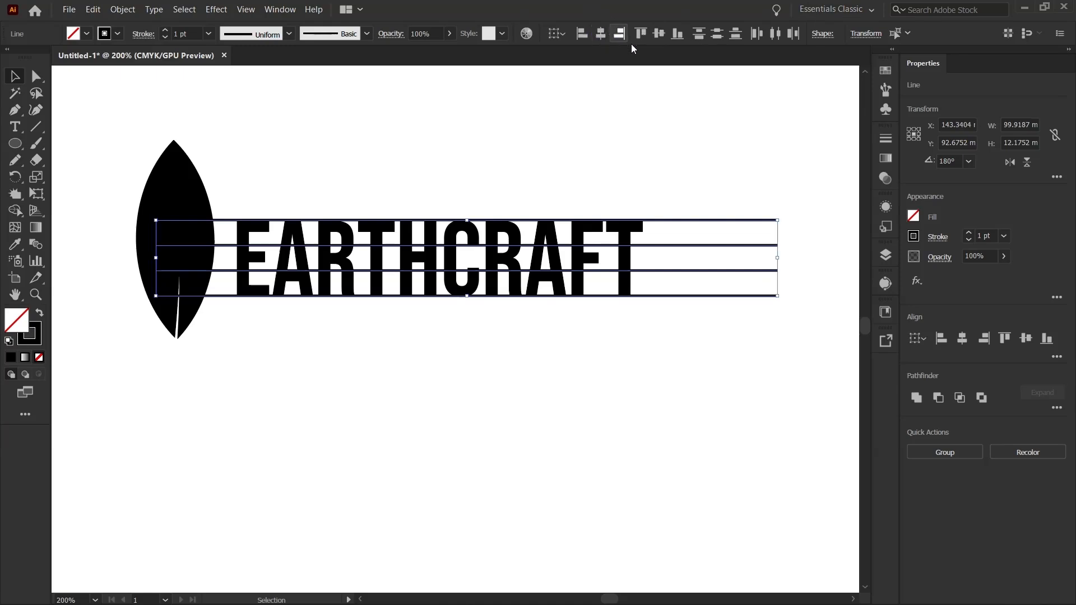
pyautogui.click(628, 372)
# Add one line above and one below the Earthcraft letters, each offset by one line spacing of about 4 mm.
pyautogui.moveTo(760, 252); pyautogui.dragTo(756, 223)
pyautogui.moveTo(791, 268); pyautogui.dragTo(746, 327)
pyautogui.click(522, 338)
pyautogui.moveTo(569, 373); pyautogui.dragTo(560, 394)
pyautogui.hotkey('ctrl', 'z')
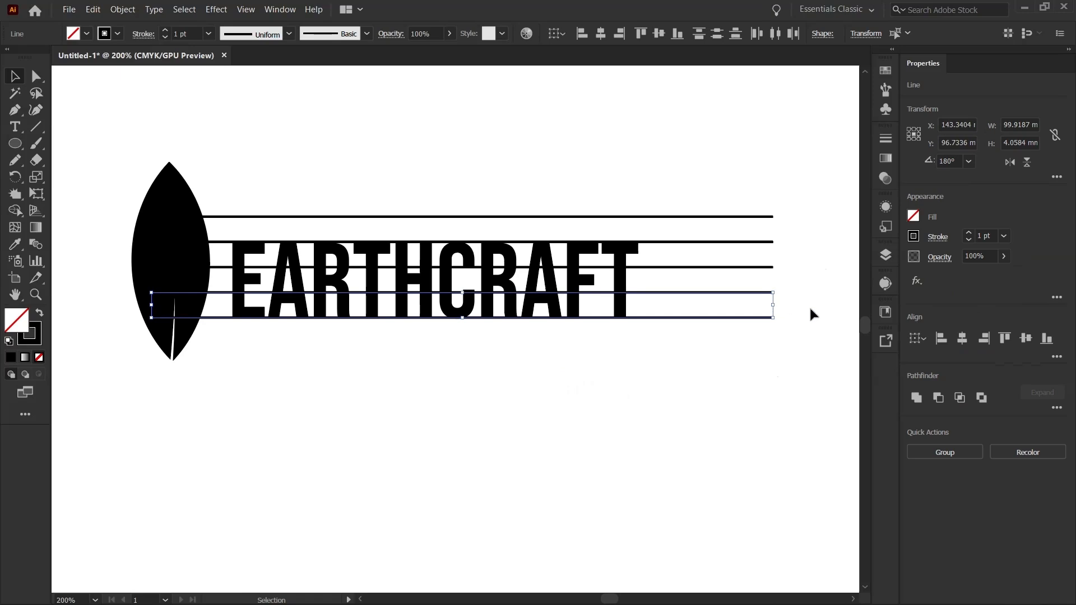
pyautogui.moveTo(757, 317); pyautogui.dragTo(752, 344)
pyautogui.click(759, 359)
# Duplicate two neighbouring horizontal lines and rotate the copied pair 90° to make vertical spacing guides.
pyautogui.moveTo(759, 201); pyautogui.dragTo(778, 302)
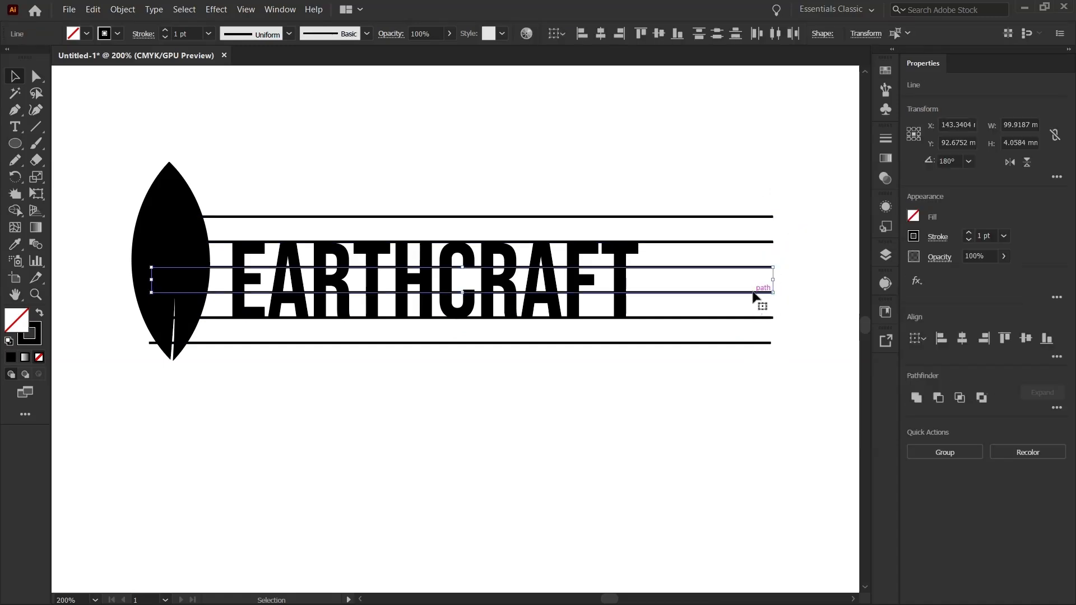
pyautogui.moveTo(769, 187); pyautogui.dragTo(765, 279)
pyautogui.hotkey('ctrl', 'z')
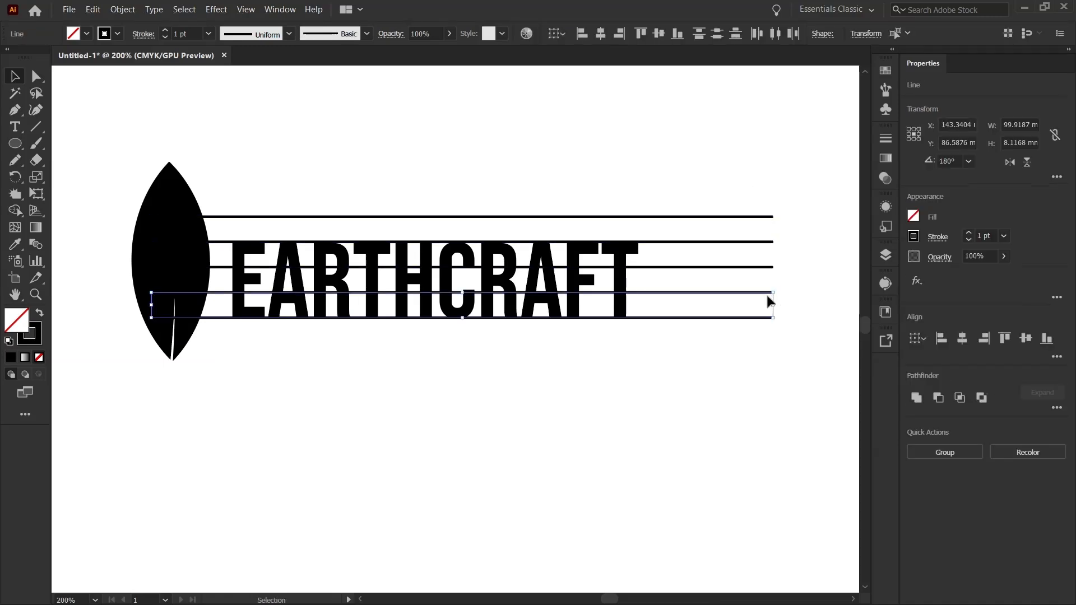
pyautogui.click(789, 261)
pyautogui.hotkey('ctrl', 'shift', 'z')
pyautogui.moveTo(776, 267); pyautogui.dragTo(691, 177)
# Move the vertical line pair so that its second line touches the left edge of the letter E.
pyautogui.scroll(-4, 689, 181)
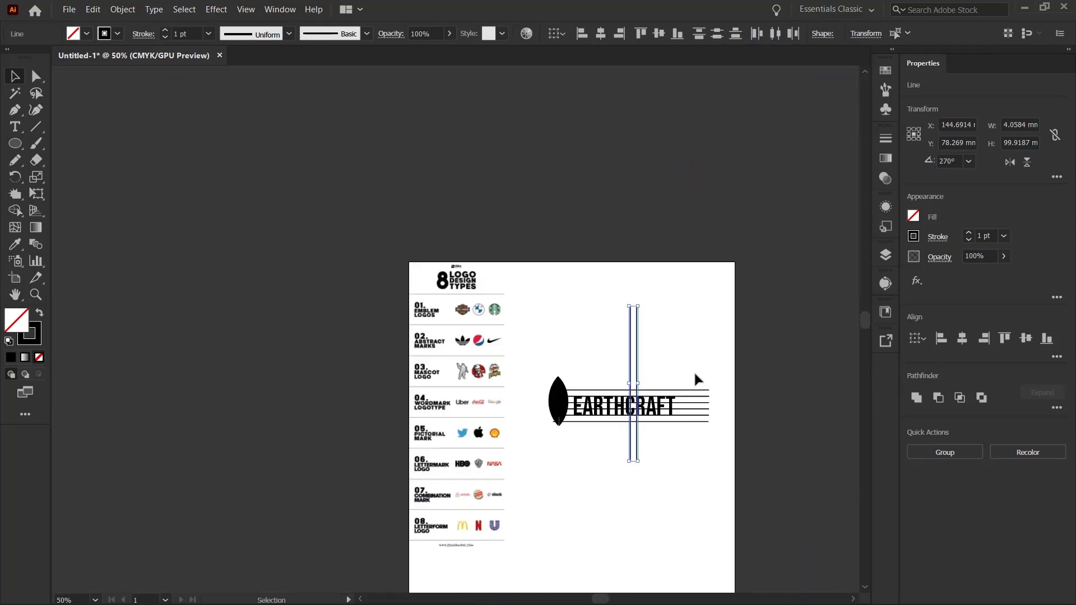
pyautogui.scroll(4, 699, 383)
pyautogui.moveTo(644, 286); pyautogui.dragTo(621, 75)
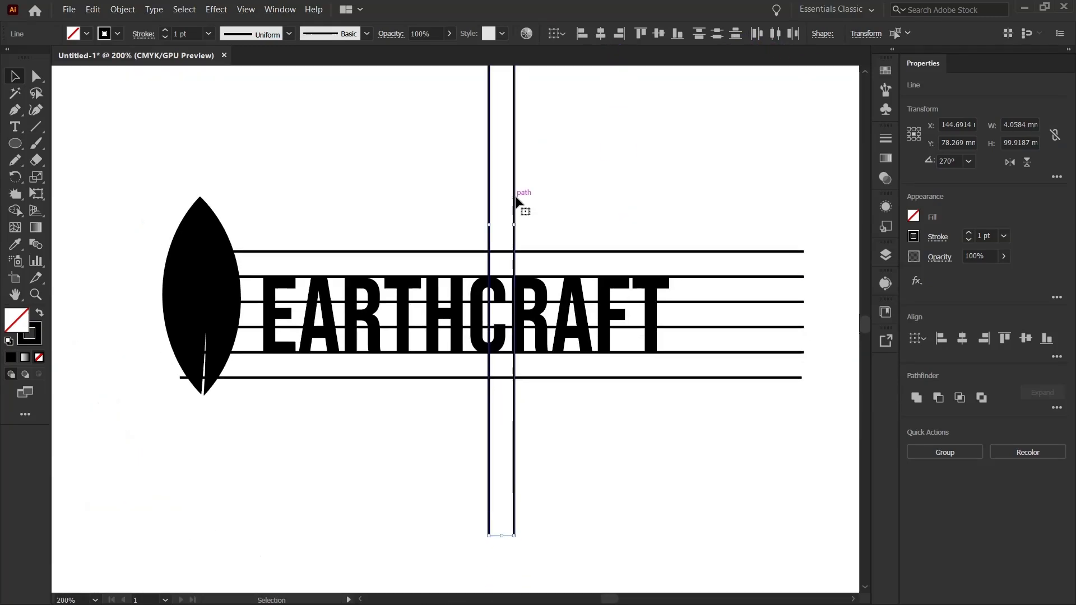
pyautogui.moveTo(513, 199); pyautogui.dragTo(262, 239)
# Scale the leaf down to about 8 × 20 mm so it fits between the outermost horizontal lines.
pyautogui.moveTo(435, 161); pyautogui.dragTo(591, 126)
pyautogui.moveTo(370, 206); pyautogui.dragTo(364, 206)
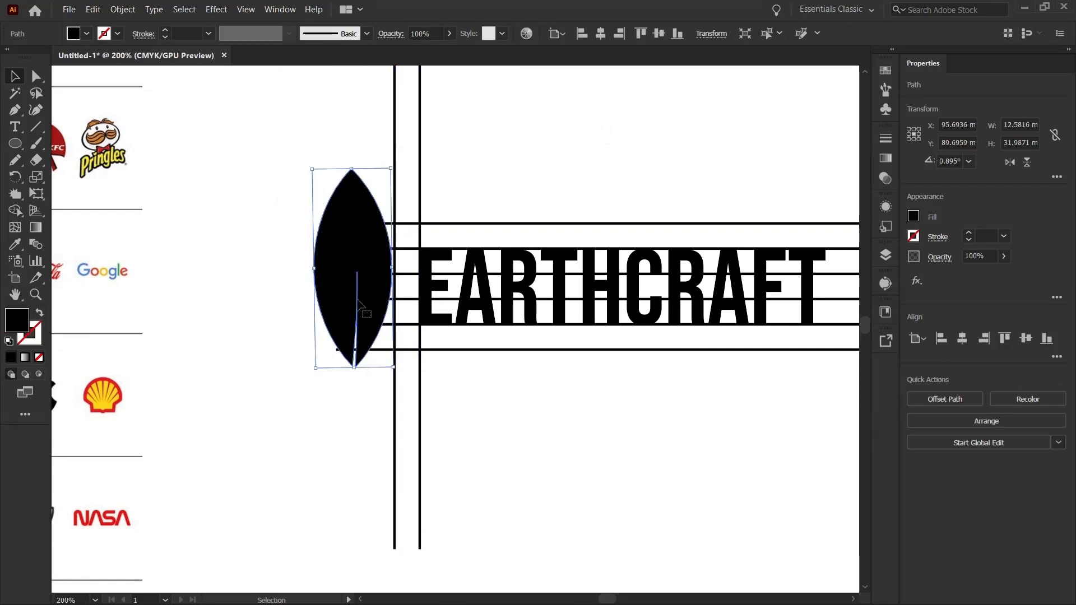
pyautogui.moveTo(384, 162); pyautogui.dragTo(350, 271)
pyautogui.moveTo(375, 217); pyautogui.dragTo(373, 224)
pyautogui.moveTo(352, 269); pyautogui.dragTo(359, 258)
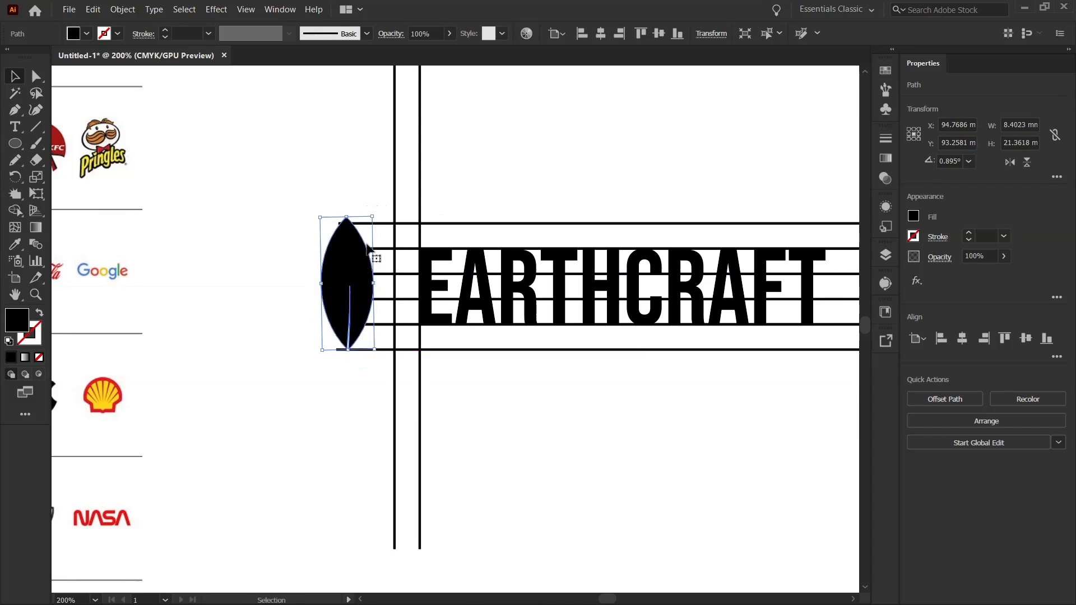
pyautogui.moveTo(374, 216); pyautogui.dragTo(355, 230)
pyautogui.hotkey('ctrl', 'z')
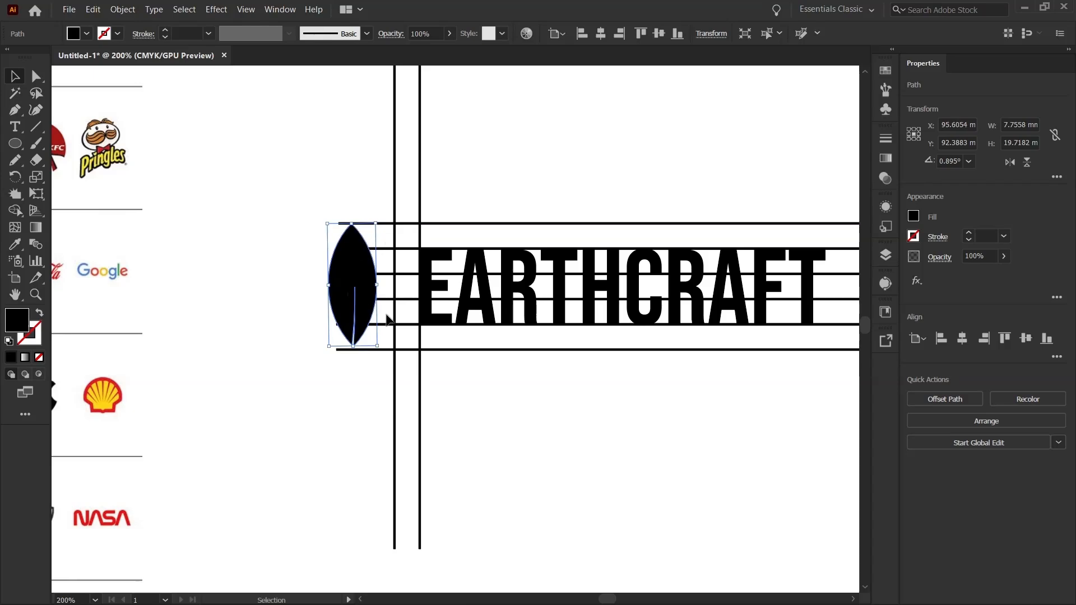
pyautogui.moveTo(378, 347); pyautogui.dragTo(381, 349)
pyautogui.click(282, 412)
# Try to delete the guide lines around the leaf and text.
pyautogui.moveTo(542, 417); pyautogui.dragTo(256, 407)
pyautogui.hotkey('ctrl', '1')
pyautogui.moveTo(488, 237); pyautogui.dragTo(514, 429)
pyautogui.press('Delete')
pyautogui.moveTo(240, 181); pyautogui.dragTo(334, 233)
pyautogui.press('Delete')
pyautogui.hotkey('ctrl', 'z')
pyautogui.hotkey('ctrl', 'z')
# Move the leaf sideways until its edge touches the first vertical guide line.
pyautogui.scroll(2, 208, 299)
pyautogui.moveTo(285, 302); pyautogui.dragTo(293, 302)
pyautogui.press('super')
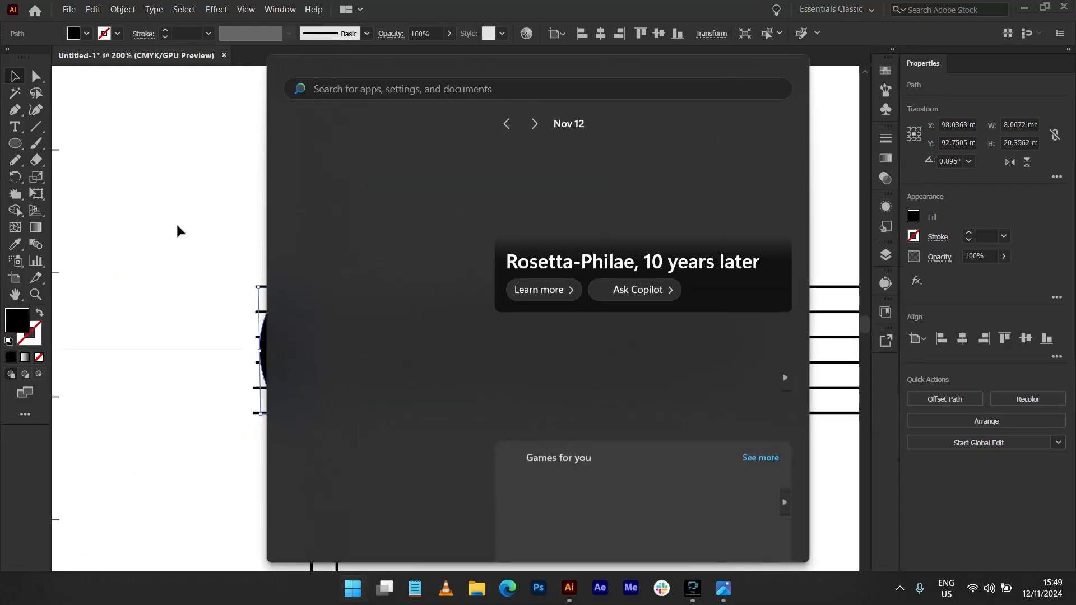
pyautogui.press('super')
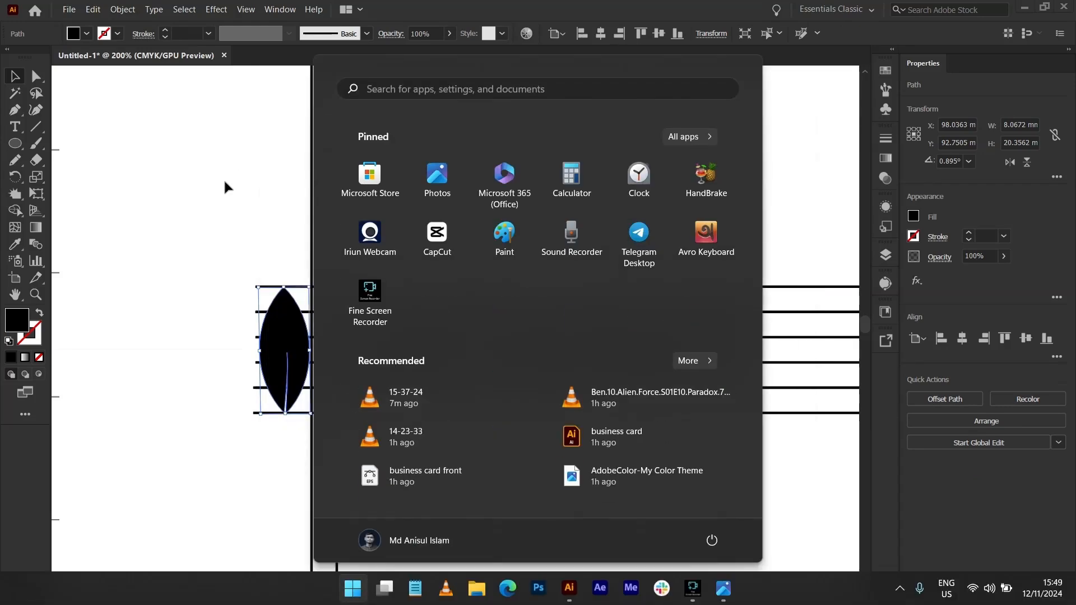
pyautogui.press('super')
pyautogui.scroll(-1, 250, 172)
pyautogui.scroll(3, 208, 252)
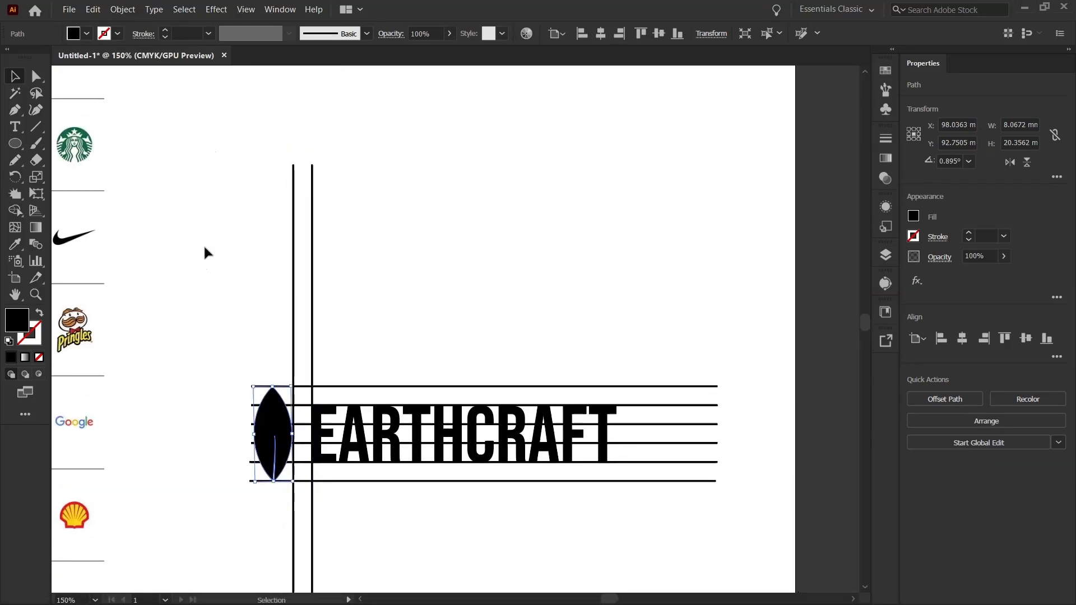
# Select all vertical and horizontal guide lines and delete them, leaving the leaf and the Earthcraft text.
pyautogui.click(214, 303)
pyautogui.scroll(-2, 426, 392)
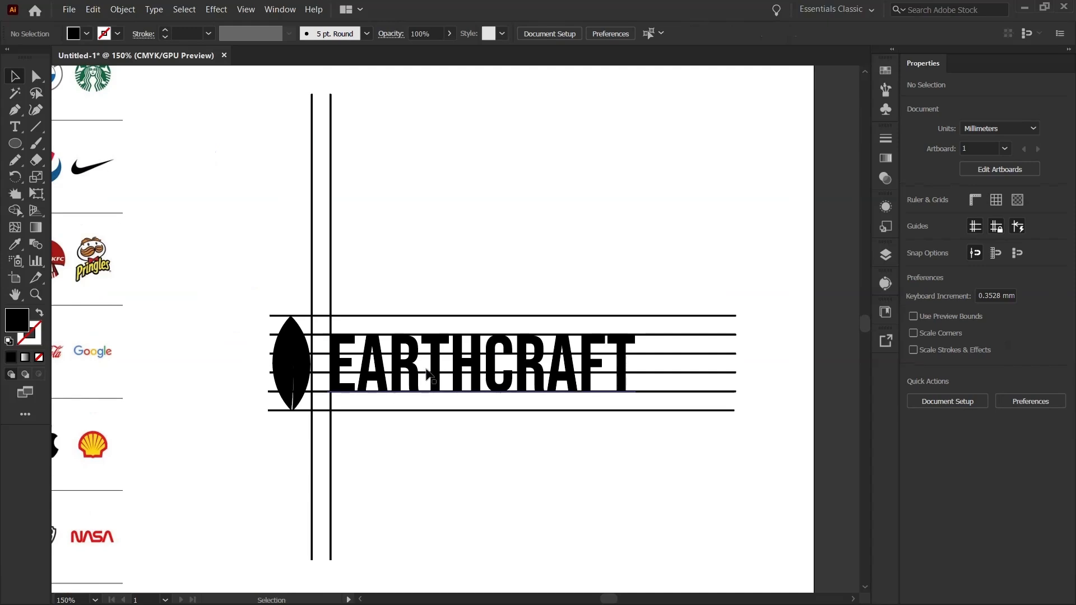
pyautogui.moveTo(235, 241); pyautogui.dragTo(445, 274)
pyautogui.moveTo(683, 293); pyautogui.dragTo(698, 436)
pyautogui.press('Delete')
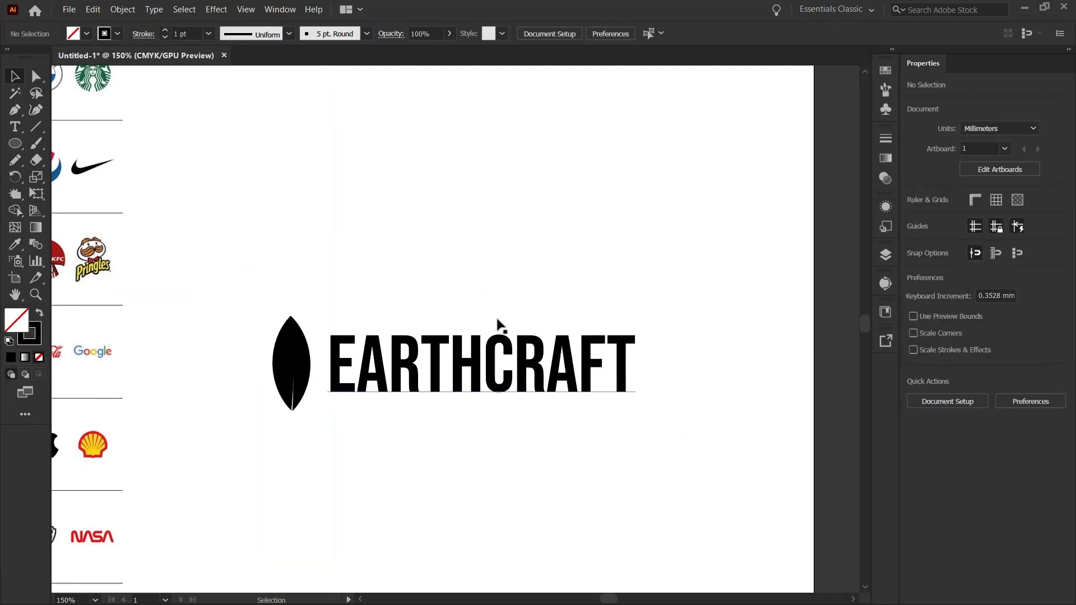
# Restore the deleted guide lines around the logo and remove them again.
pyautogui.scroll(-3, 421, 403)
pyautogui.scroll(5, 312, 392)
pyautogui.moveTo(465, 426); pyautogui.dragTo(295, 457)
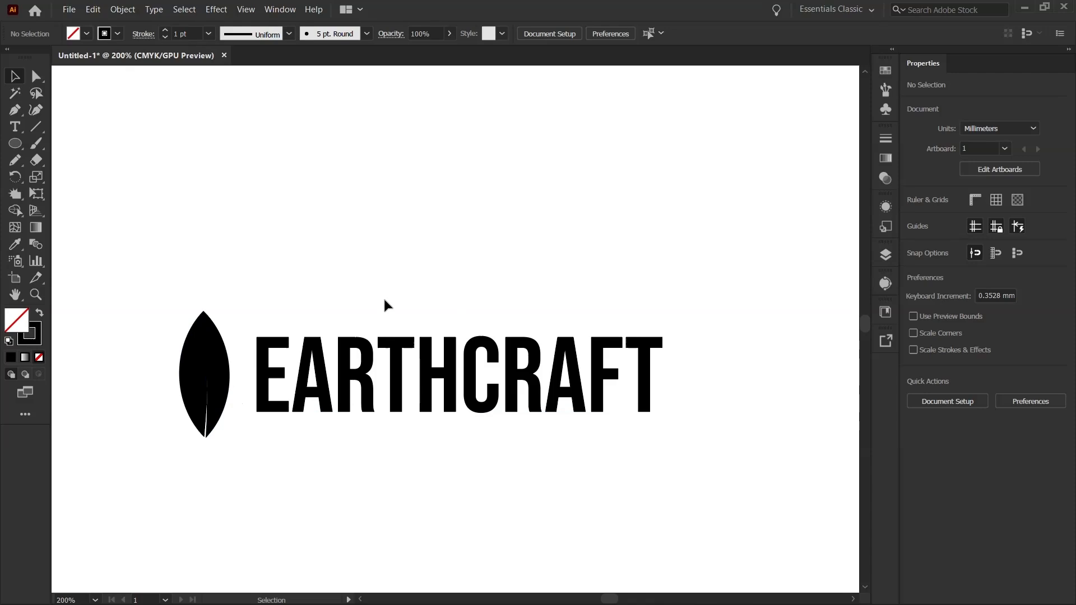
pyautogui.hotkey('ctrl', 'z')
pyautogui.moveTo(192, 185); pyautogui.dragTo(416, 252)
pyautogui.moveTo(754, 273); pyautogui.dragTo(738, 583)
pyautogui.hotkey('ctrl', 'shift', 'z')
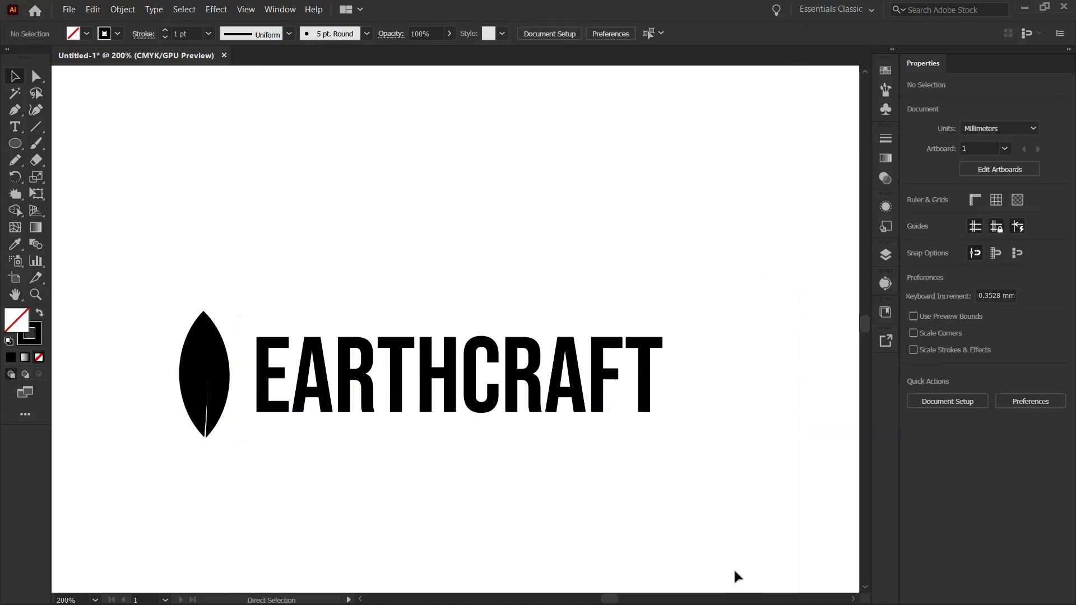
# Draw a vertical line about 36 mm long near the right edge of the last T in Earthcraft.
pyautogui.click(32, 127)
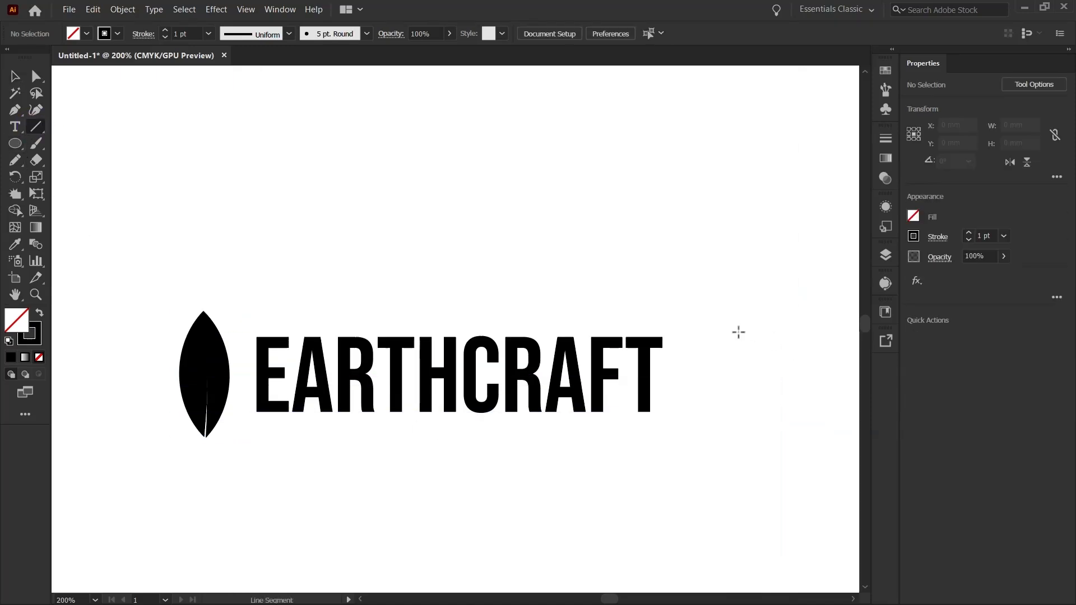
pyautogui.moveTo(664, 327); pyautogui.dragTo(652, 544)
pyautogui.scroll(1, 676, 444)
# Align the vertical line with the right edge of the last T and extend it upward to about 54 mm.
pyautogui.press('v')
pyautogui.moveTo(699, 461); pyautogui.dragTo(639, 343)
pyautogui.scroll(-1, 644, 344)
pyautogui.moveTo(645, 212); pyautogui.dragTo(640, 93)
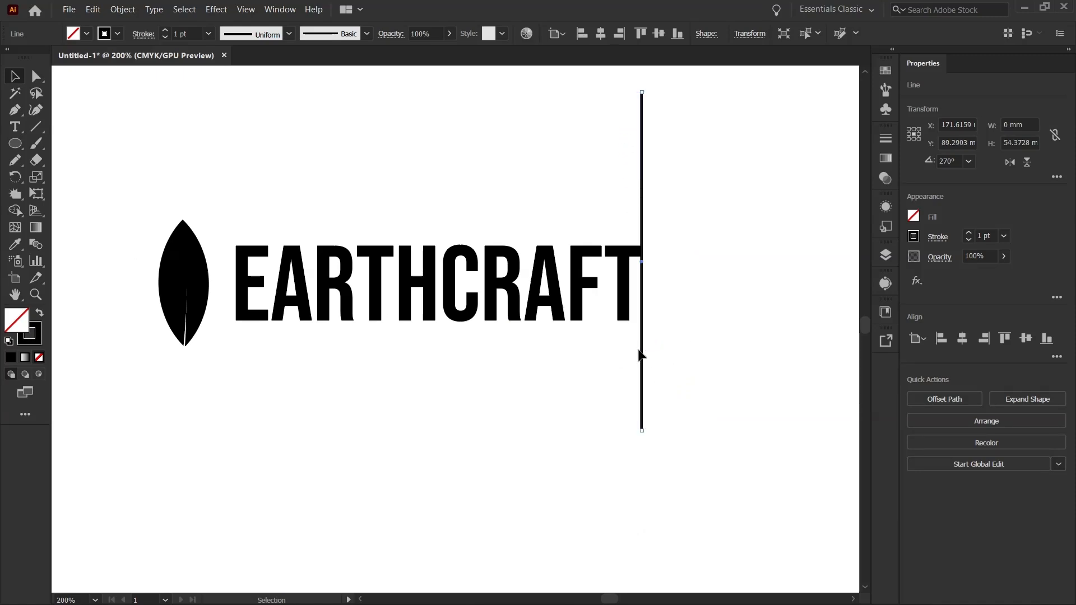
# Copy the vertical line to the text's left edge and twice in between, and distribute all four lines horizontally by their centers.
pyautogui.moveTo(641, 354); pyautogui.dragTo(329, 367)
pyautogui.hotkey('ctrl', 'd')
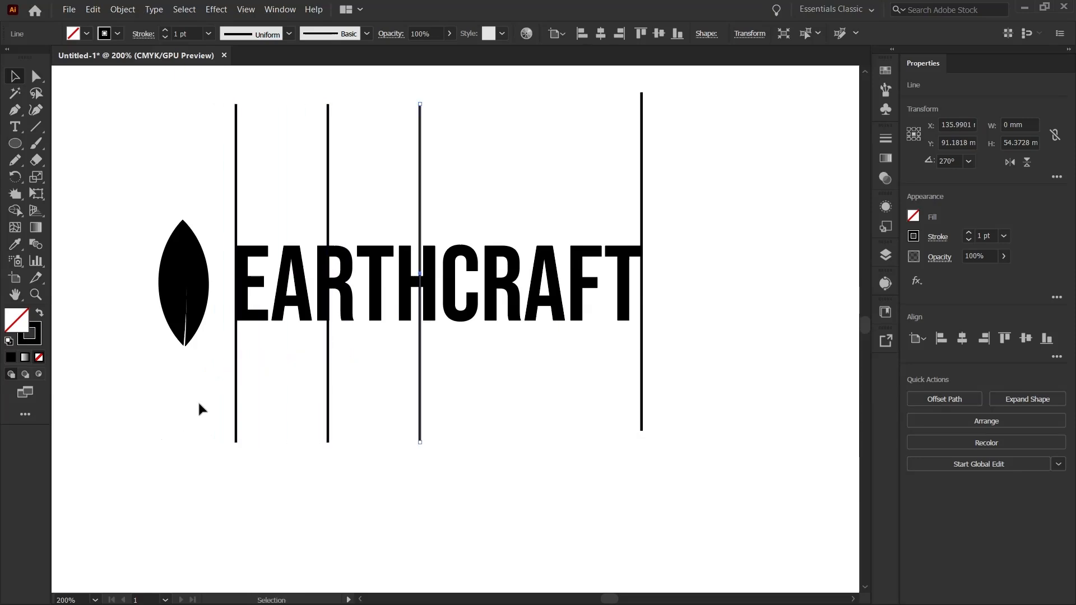
pyautogui.moveTo(211, 398); pyautogui.dragTo(540, 446)
pyautogui.click(776, 36)
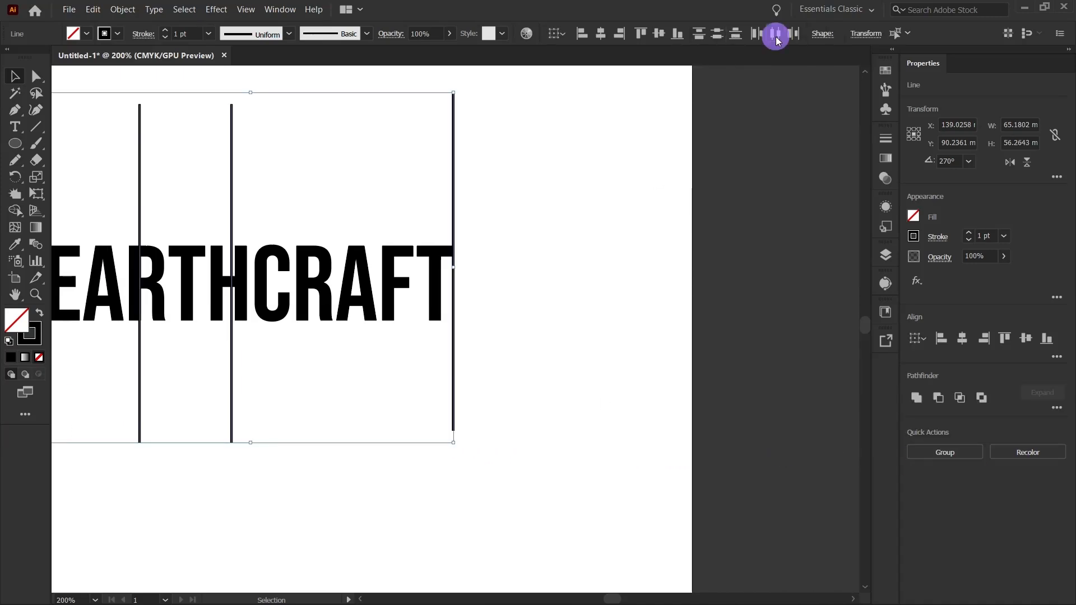
pyautogui.moveTo(521, 294); pyautogui.dragTo(694, 317)
# Move the leaf above the middle of the Earthcraft text, between the two inner vertical lines.
pyautogui.moveTo(171, 276); pyautogui.dragTo(426, 163)
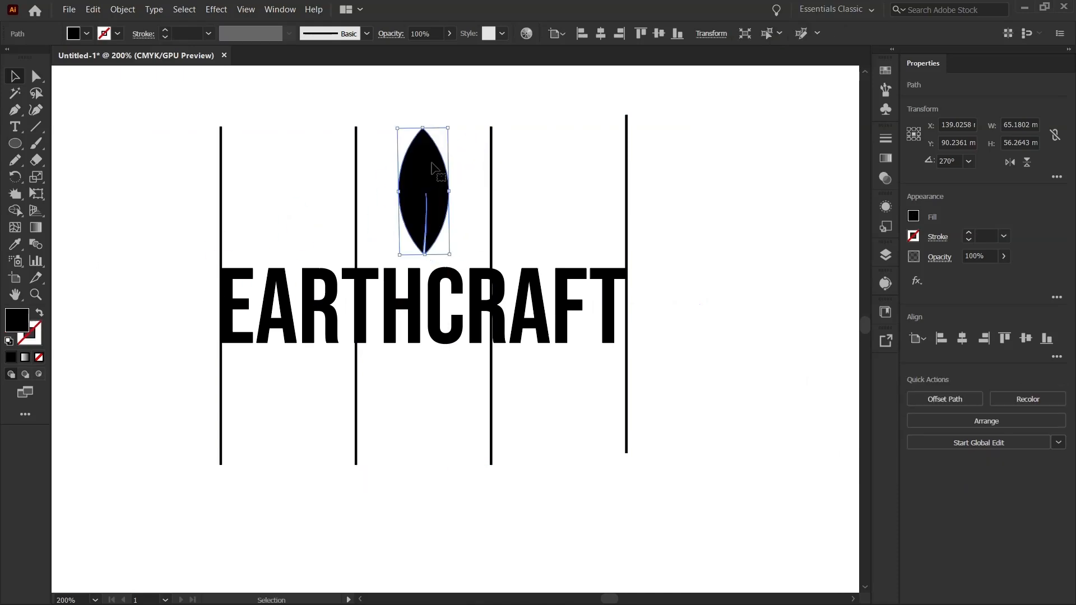
pyautogui.moveTo(479, 99); pyautogui.dragTo(456, 172)
pyautogui.click(421, 173)
# Enlarge the leaf above the text to about 19 × 48 mm, nearly filling the space between the inner vertical lines.
pyautogui.moveTo(484, 387); pyautogui.dragTo(493, 182)
pyautogui.hotkey('ctrl', 'z')
pyautogui.moveTo(447, 281); pyautogui.dragTo(434, 284)
pyautogui.moveTo(470, 189); pyautogui.dragTo(485, 146)
pyautogui.moveTo(470, 213); pyautogui.dragTo(462, 212)
# Center the enlarged leaf between the two inner vertical lines above the text.
pyautogui.scroll(-2, 506, 390)
pyautogui.click(457, 443)
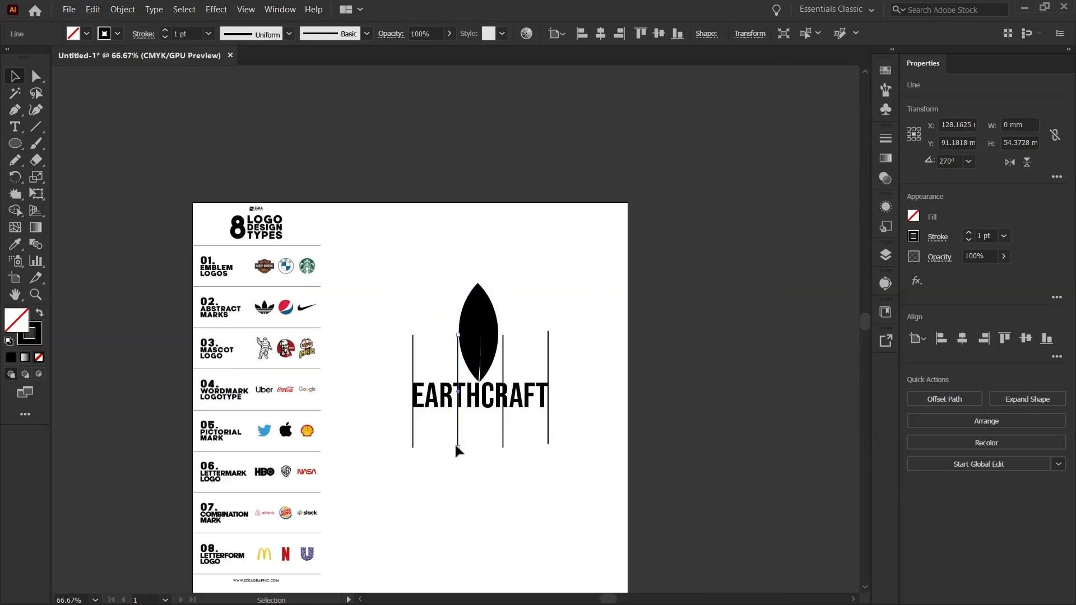
pyautogui.scroll(2, 504, 382)
pyautogui.moveTo(468, 250); pyautogui.dragTo(475, 253)
pyautogui.moveTo(342, 213); pyautogui.dragTo(397, 209)
pyautogui.click(396, 206)
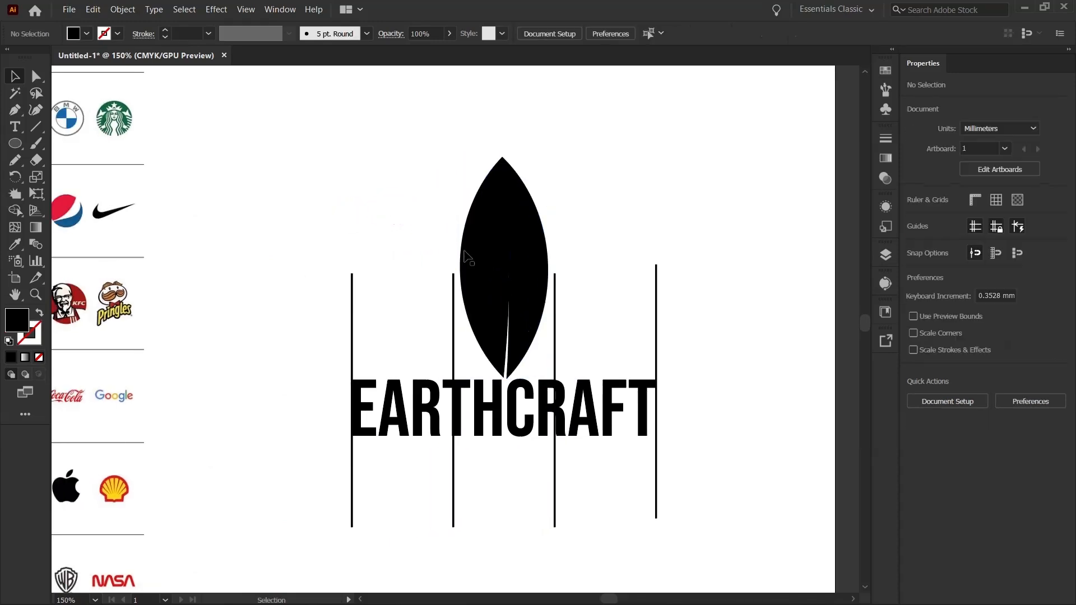
# Undo the stacked leaf layout and the copied lines, back to the single vertical line as first drawn.
pyautogui.click(496, 232)
pyautogui.moveTo(507, 241); pyautogui.dragTo(341, 356)
pyautogui.click(653, 449)
pyautogui.hotkey('ctrl', 'z')
pyautogui.hotkey('ctrl', 'z')
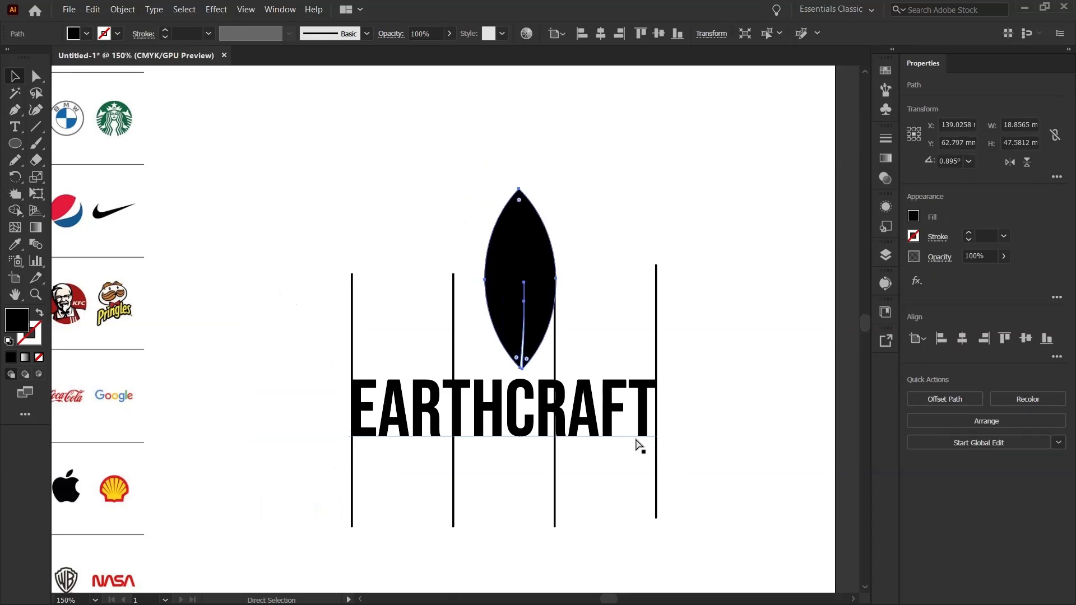
pyautogui.hotkey('ctrl', 'z')
pyautogui.hotkey('ctrl', 'z')
pyautogui.hotkey('ctrl', 'z')
pyautogui.hotkey('ctrl', 'z')
pyautogui.hotkey('ctrl', 'z')
pyautogui.hotkey('ctrl', 'z')
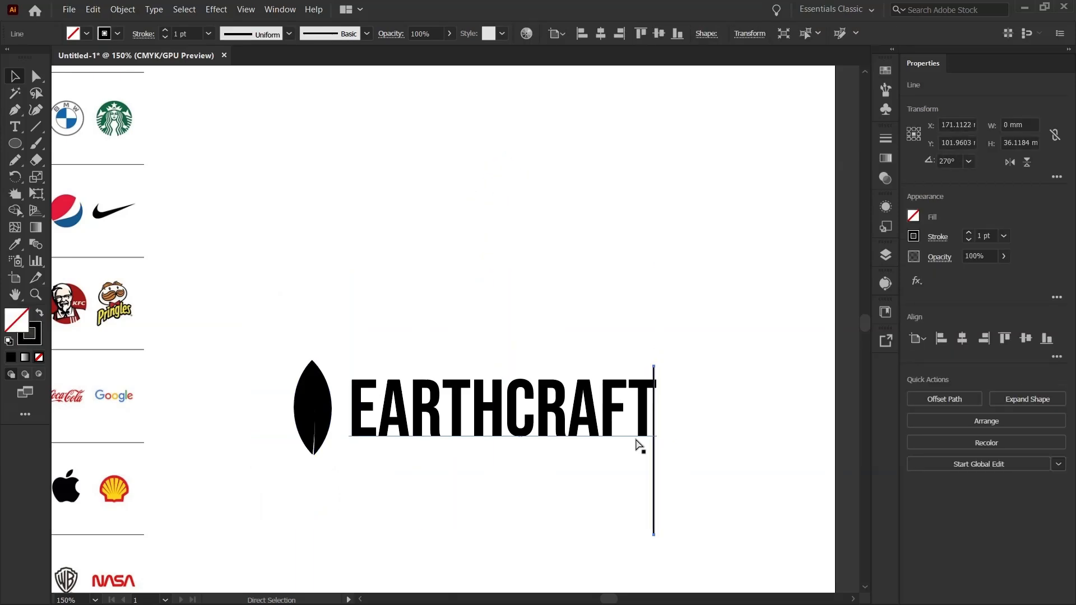
# Undo further, back to the layout with six horizontal and two vertical guide lines around the leaf and wordmark.
pyautogui.hotkey('ctrl', 'z')
pyautogui.hotkey('ctrl', 'z')
pyautogui.moveTo(522, 513); pyautogui.dragTo(474, 476)
pyautogui.scroll(-2, 522, 471)
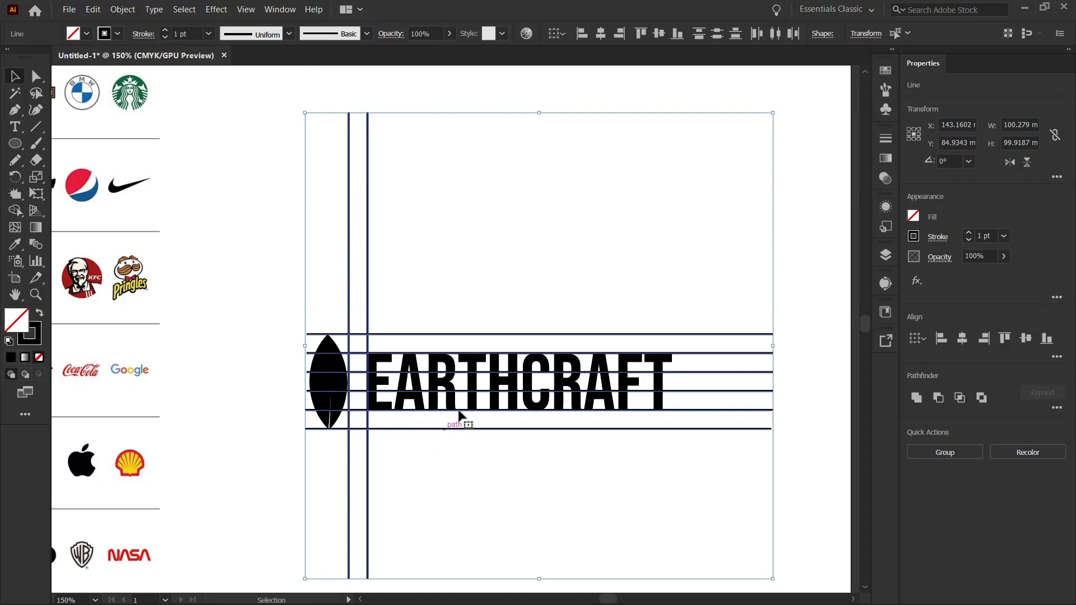
# Duplicate the Earthcraft text just below the original and change the copy's wording to GO GREEN.
pyautogui.click(518, 410)
pyautogui.moveTo(512, 404); pyautogui.dragTo(525, 482)
pyautogui.doubleClick(514, 463)
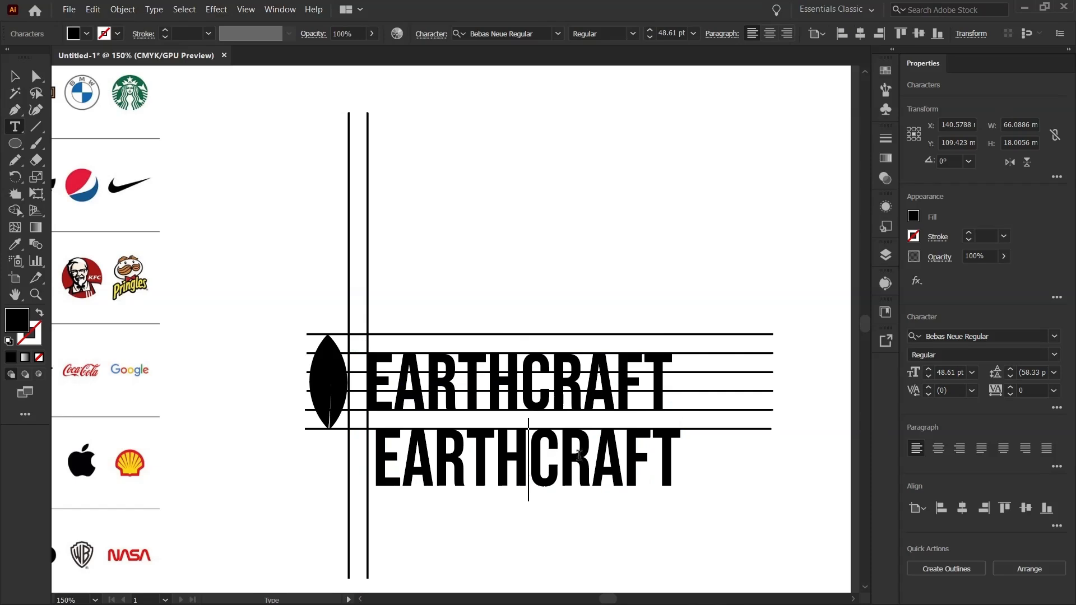
pyautogui.moveTo(679, 464); pyautogui.dragTo(379, 466)
pyautogui.write('GO')
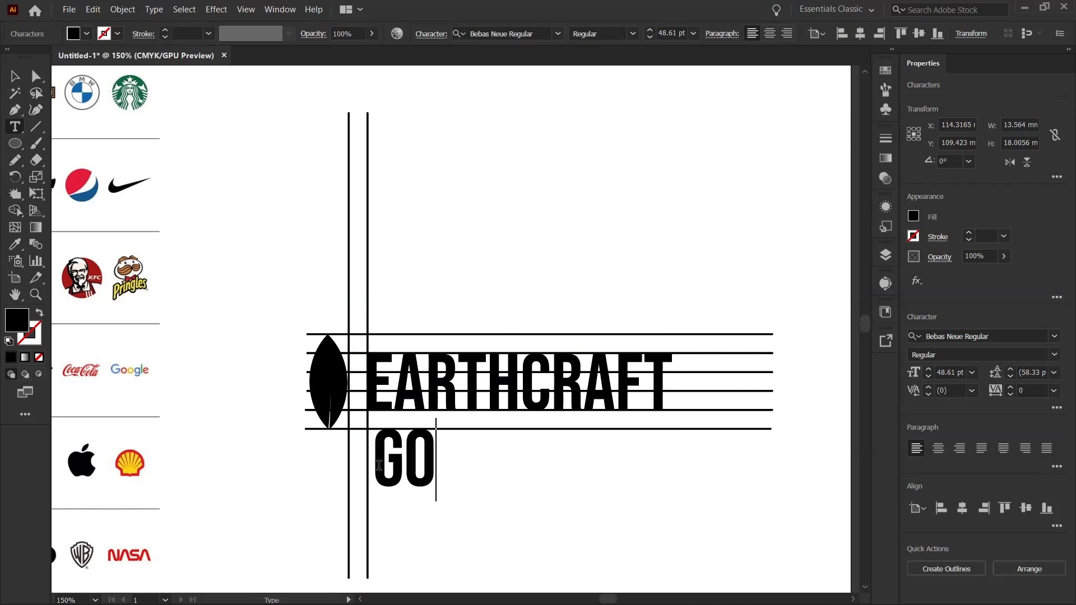
pyautogui.write(' GREEN')
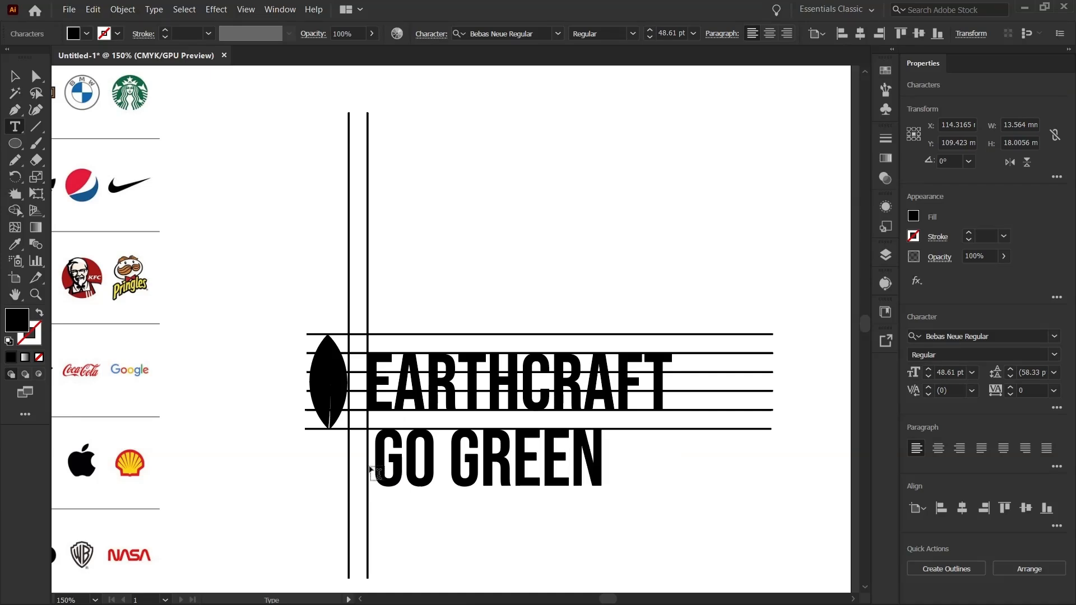
pyautogui.press('Escape')
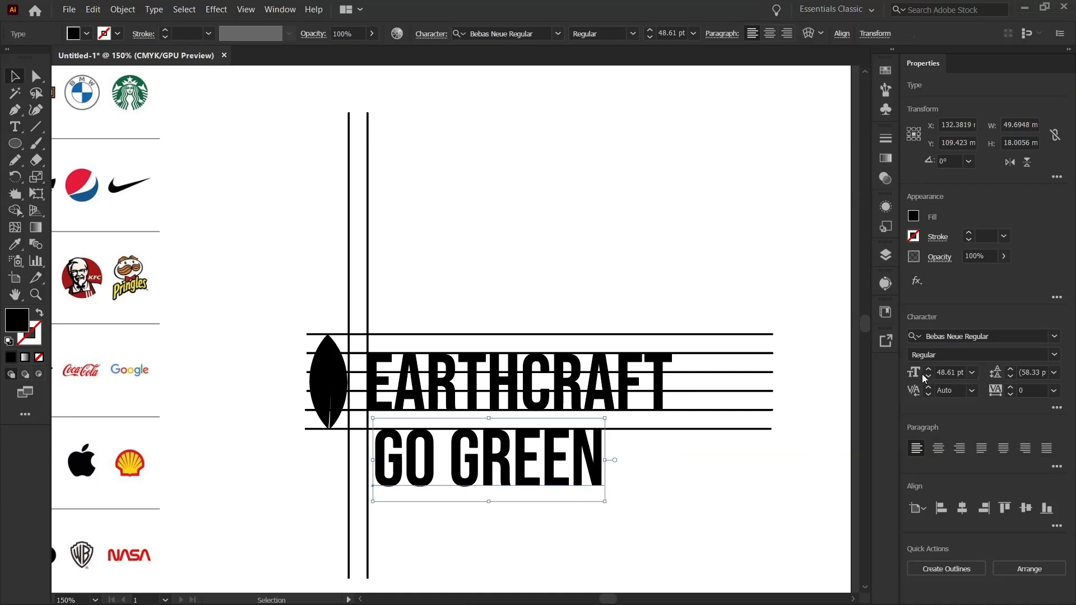
# Reduce the GO GREEN tagline to 18 pt and place it close beneath the middle of the Earthcraft wordmark.
pyautogui.click(972, 372)
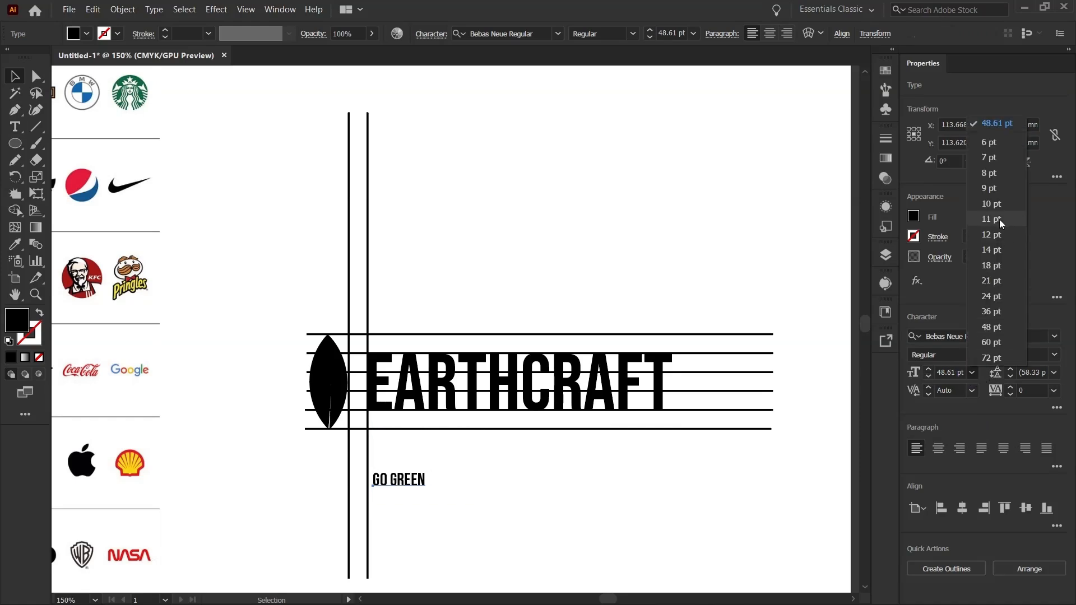
pyautogui.click(991, 311)
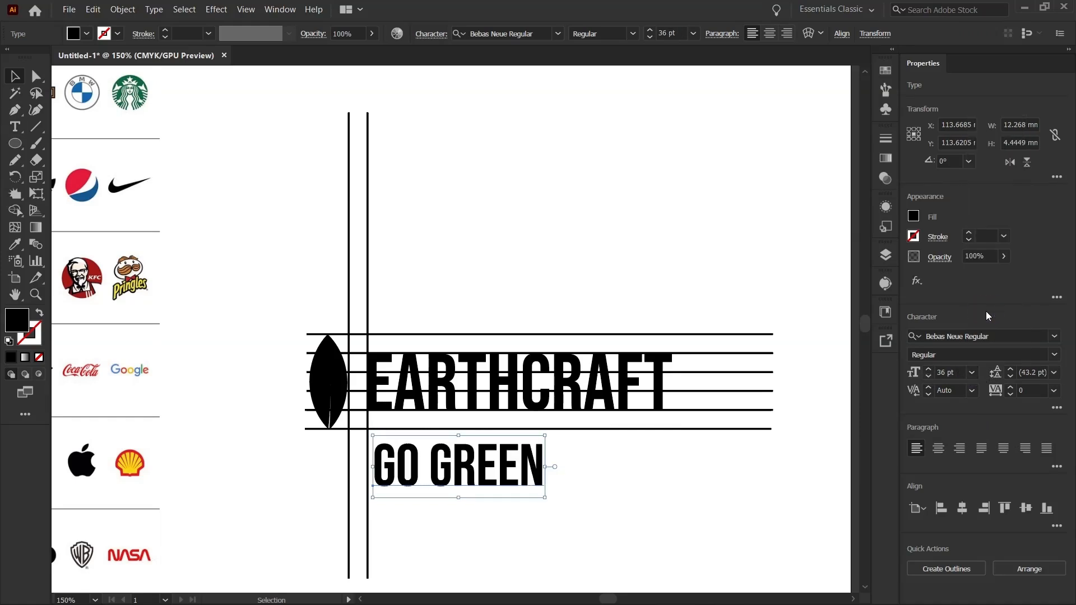
pyautogui.click(972, 372)
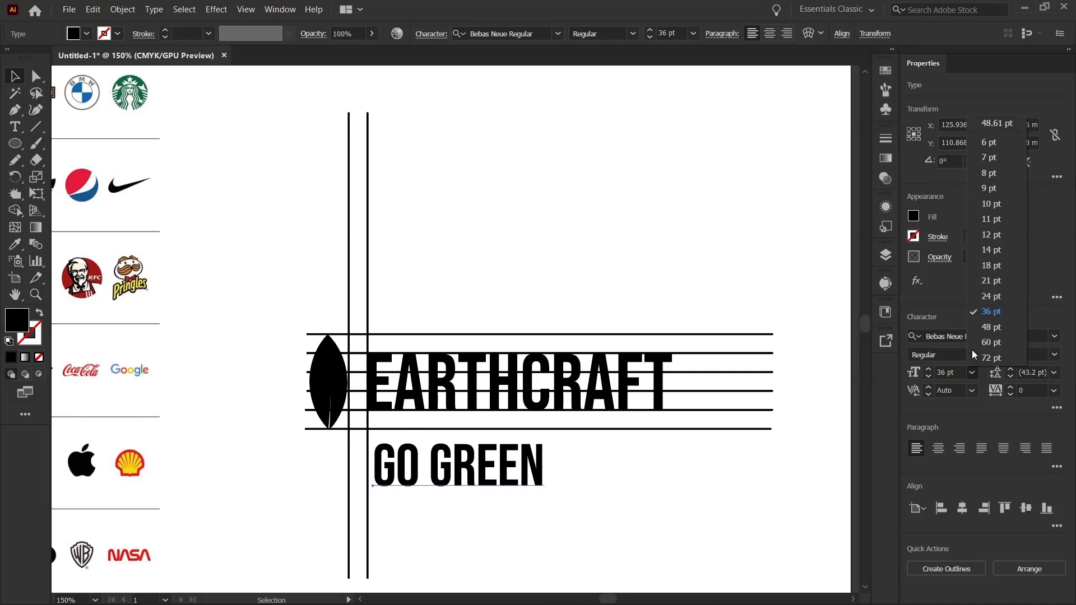
pyautogui.click(991, 265)
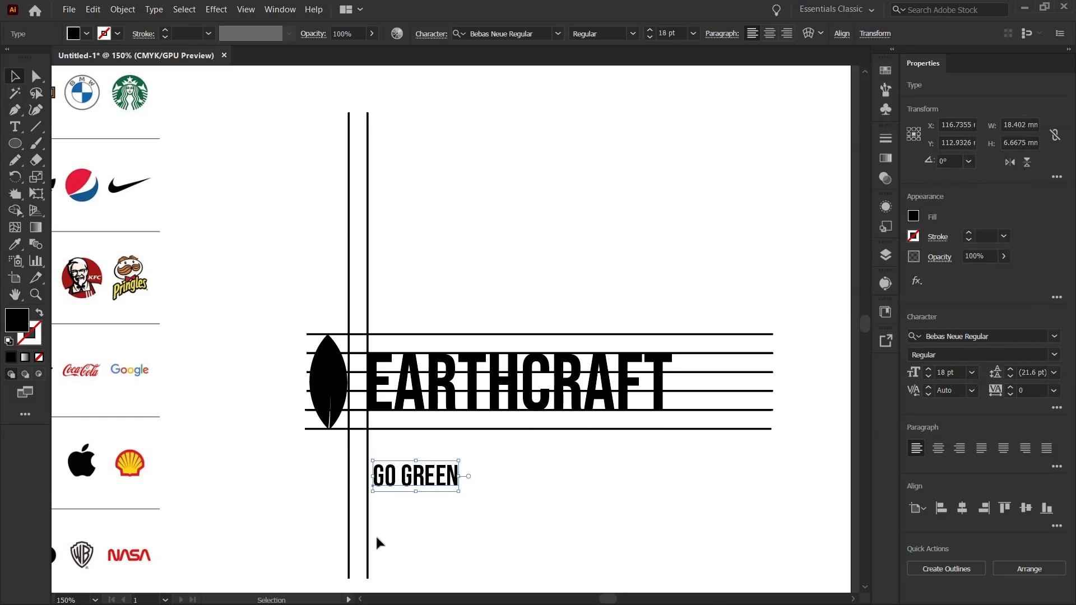
pyautogui.moveTo(430, 475); pyautogui.dragTo(525, 439)
# Delete all horizontal and vertical guide lines around the logo.
pyautogui.moveTo(740, 328); pyautogui.dragTo(727, 475)
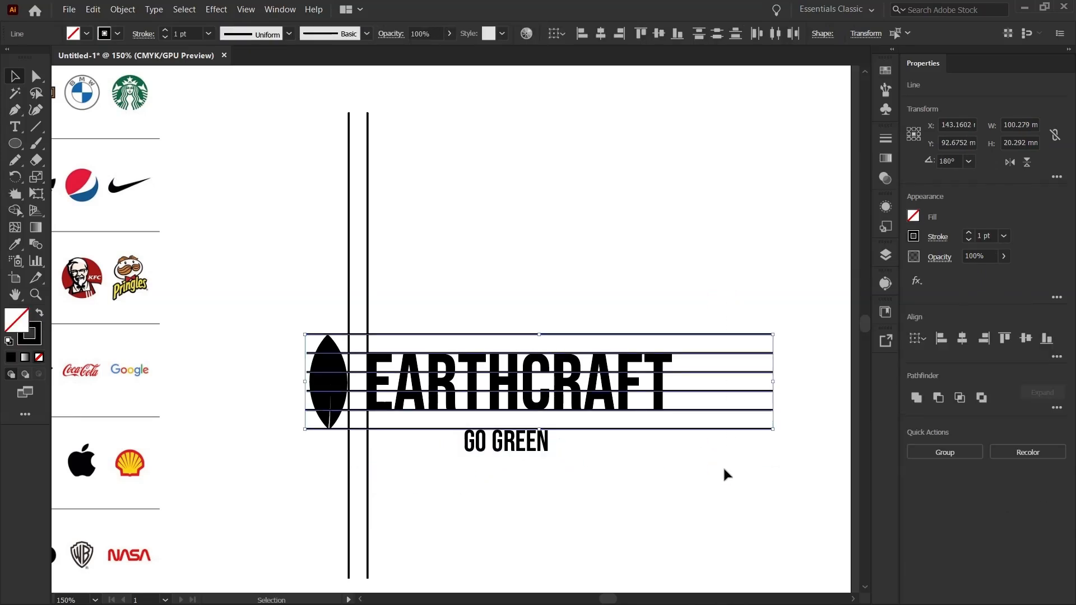
pyautogui.press('Delete')
pyautogui.moveTo(404, 249); pyautogui.dragTo(280, 259)
pyautogui.press('Delete')
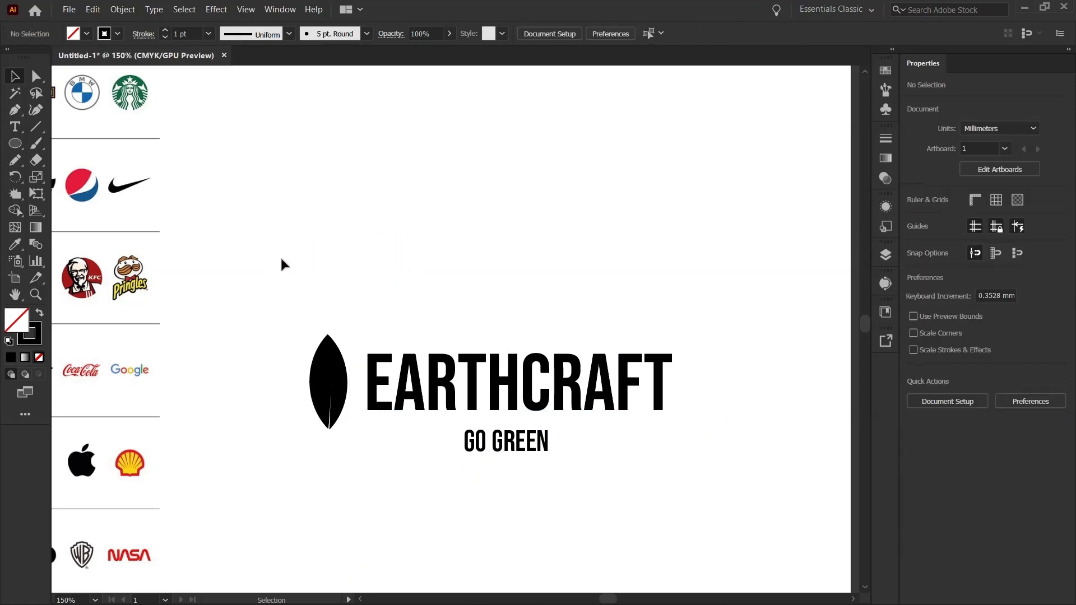
# Examine the leaf, wordmark and tagline together at several magnifications beside the logo types list.
pyautogui.scroll(-2, 664, 178)
pyautogui.moveTo(624, 329); pyautogui.dragTo(494, 446)
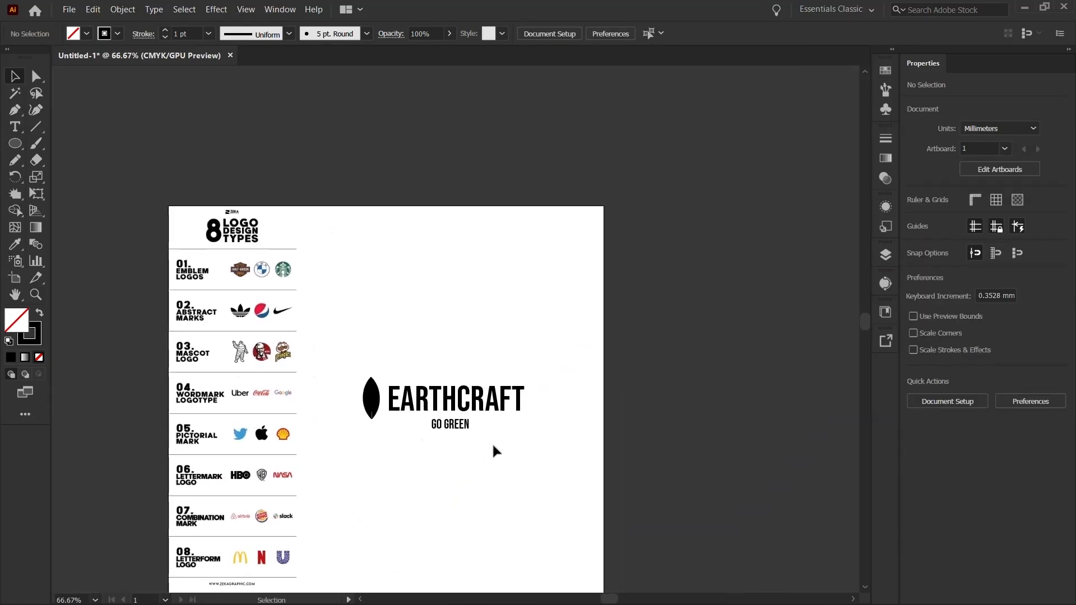
pyautogui.scroll(2, 492, 442)
pyautogui.moveTo(469, 438); pyautogui.dragTo(490, 473)
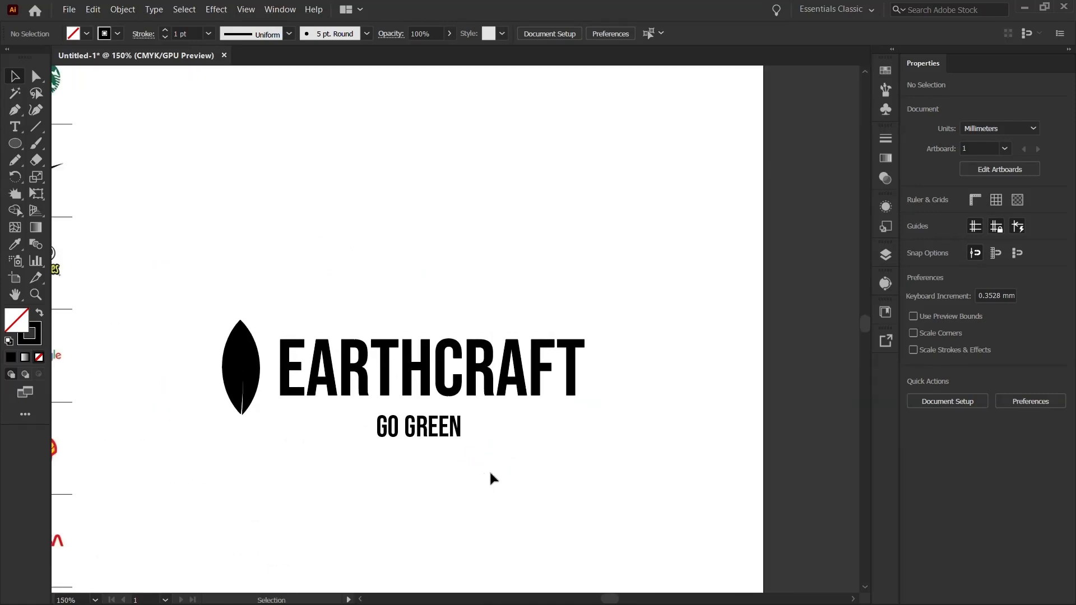
pyautogui.scroll(-1, 491, 442)
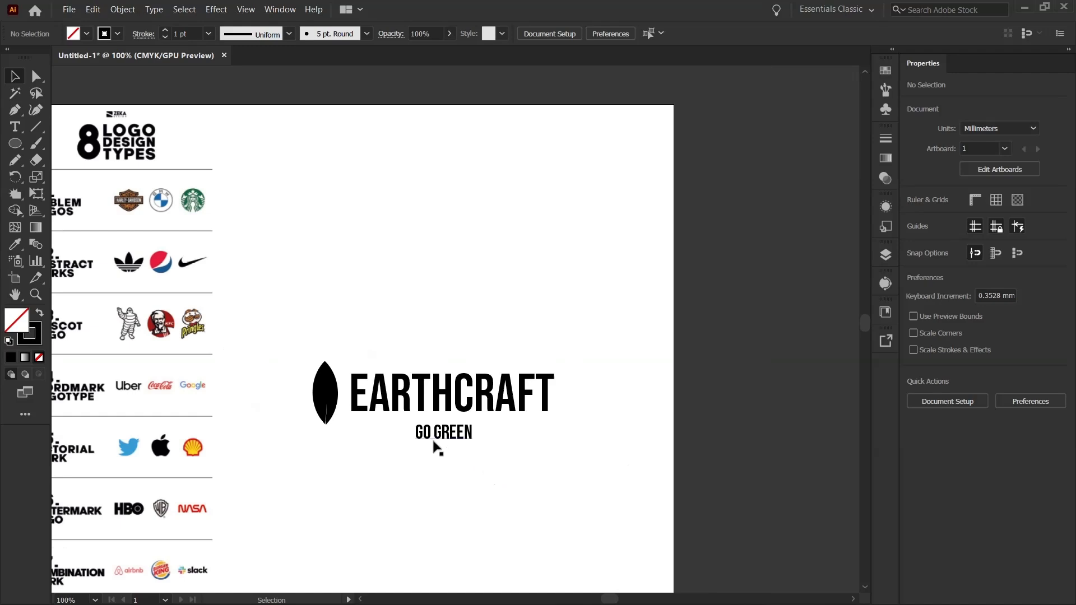
pyautogui.click(319, 380)
pyautogui.scroll(2, 336, 378)
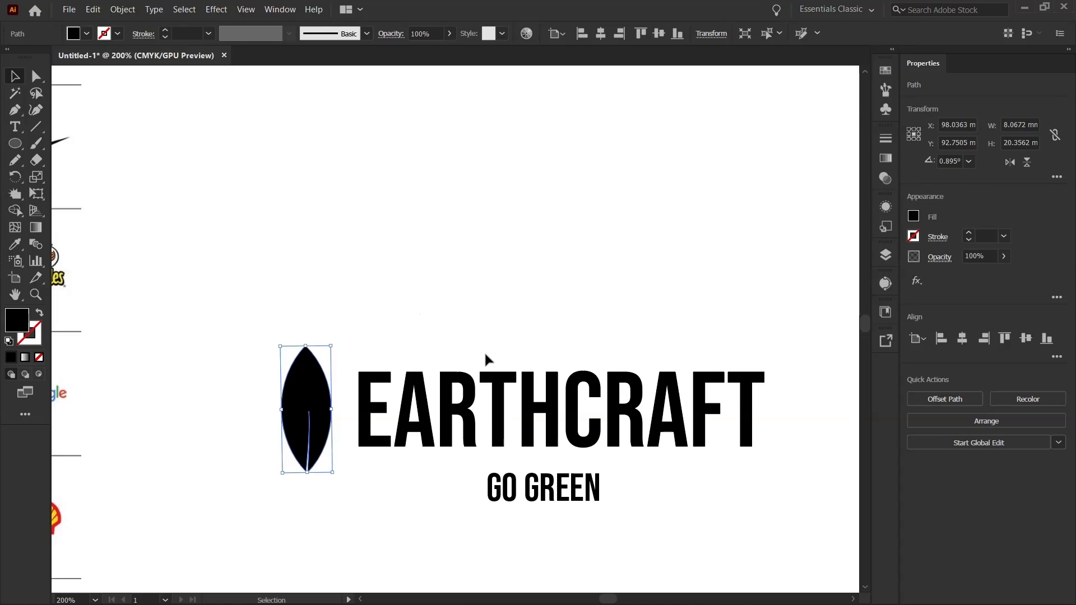
pyautogui.scroll(-1, 429, 362)
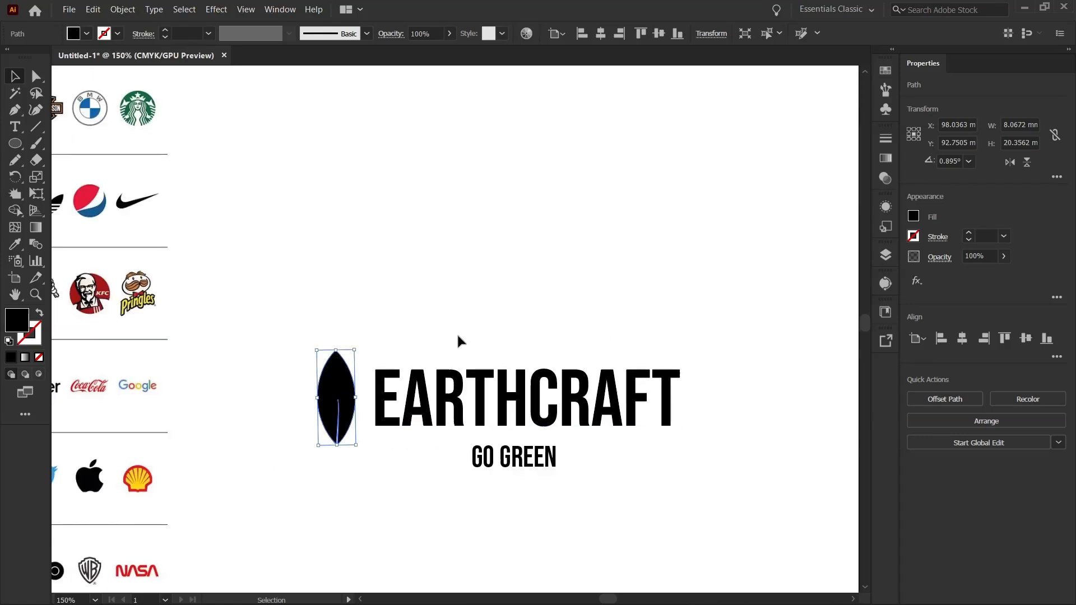
pyautogui.scroll(-1, 376, 331)
pyautogui.click(323, 287)
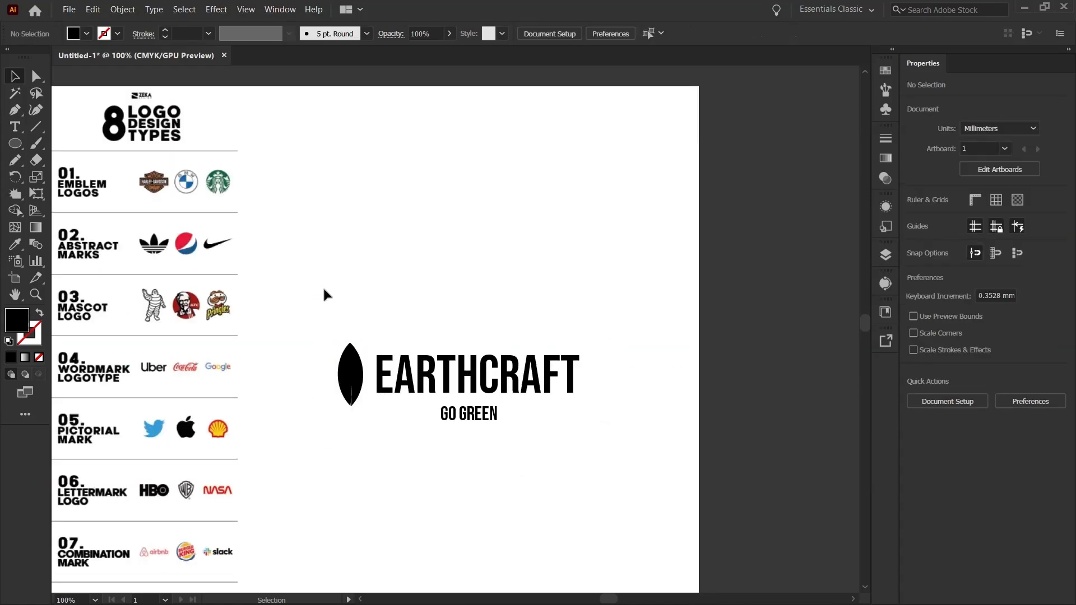
# Convert the Earthcraft wordmark text to outlines.
pyautogui.scroll(1, 422, 356)
pyautogui.scroll(1, 485, 434)
pyautogui.moveTo(584, 403); pyautogui.dragTo(512, 397)
pyautogui.click(468, 391)
pyautogui.rightClick(468, 392)
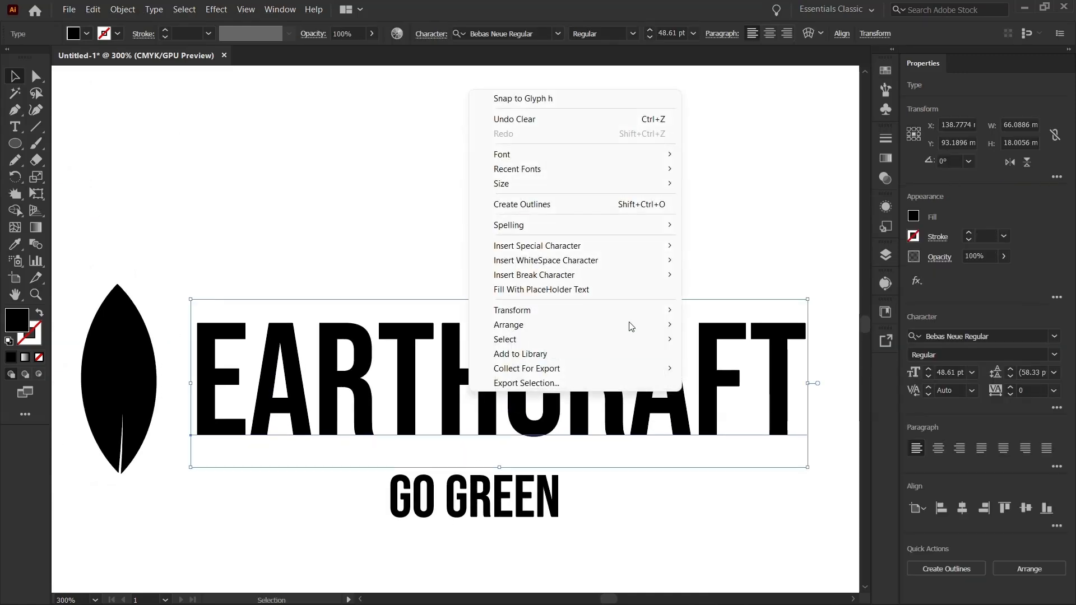
pyautogui.click(553, 205)
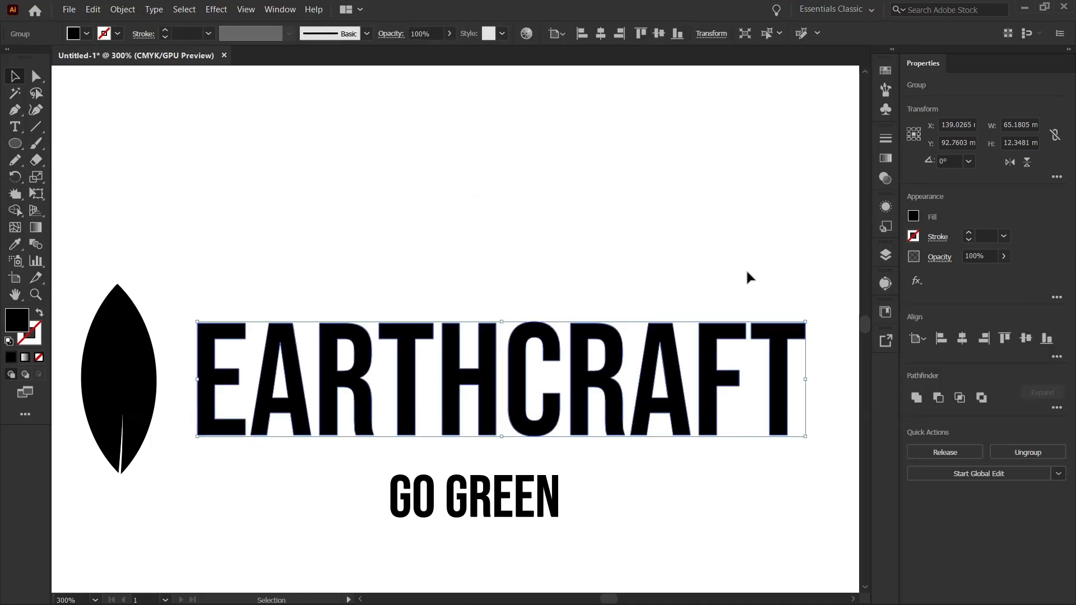
# Isolate the outlined wordmark group, select its letter R on its own, and leave the group.
pyautogui.click(381, 372)
pyautogui.click(356, 385)
pyautogui.doubleClick(354, 386)
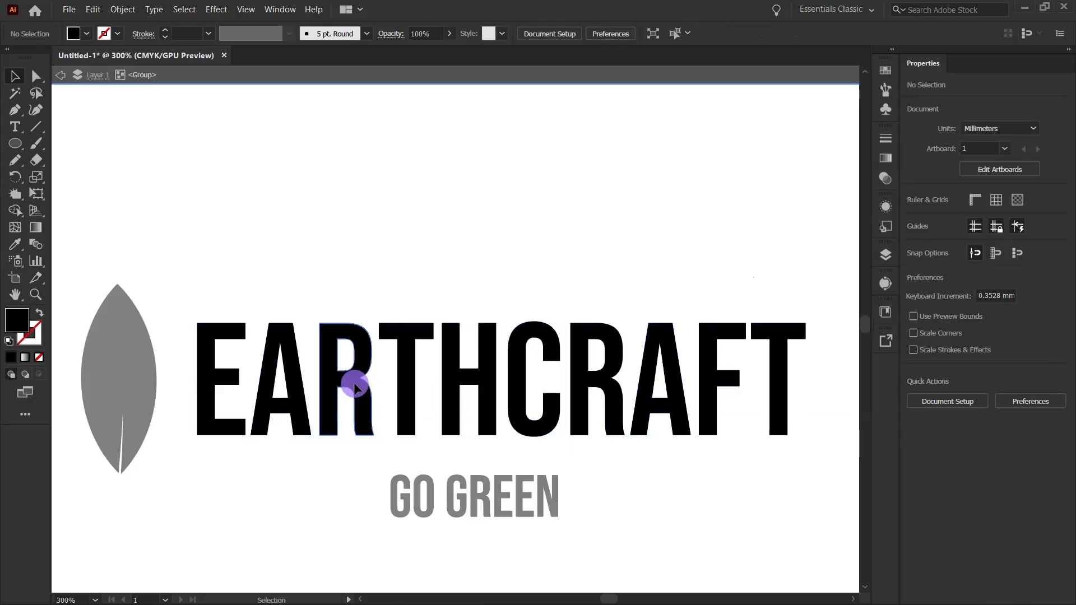
pyautogui.click(355, 385)
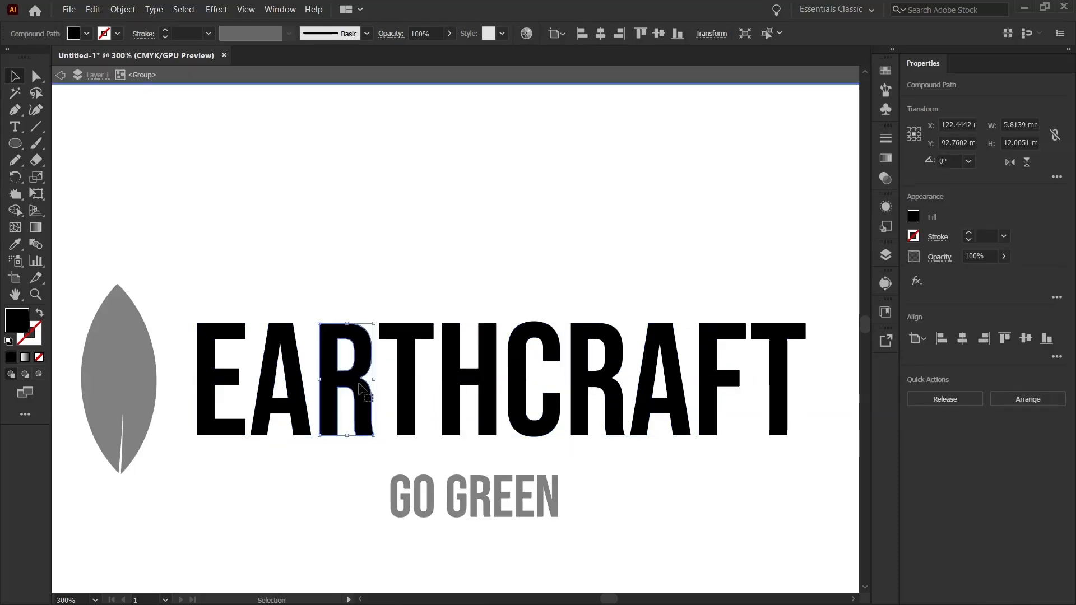
pyautogui.doubleClick(453, 225)
# Move the leaf, wordmark and tagline together to the top of the artboard's blank area.
pyautogui.scroll(-2, 386, 284)
pyautogui.moveTo(491, 268); pyautogui.dragTo(509, 329)
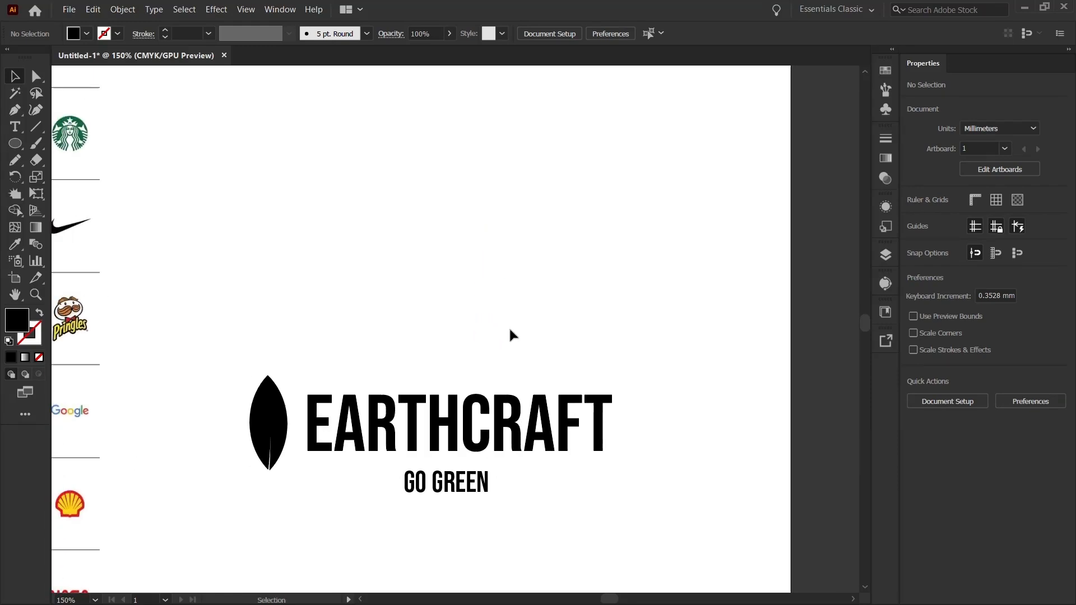
pyautogui.scroll(-1, 509, 331)
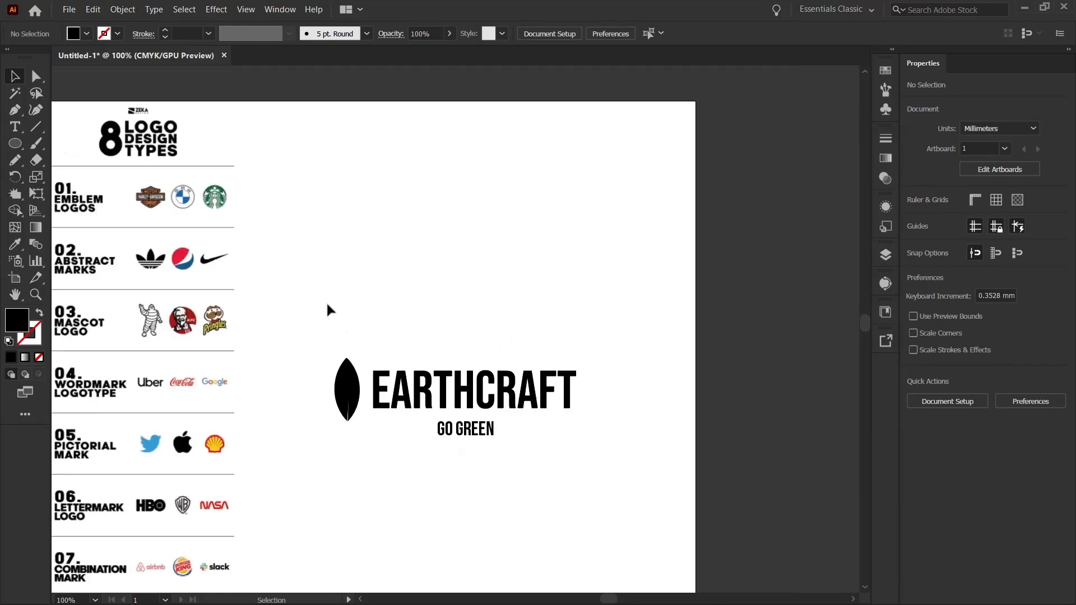
pyautogui.moveTo(326, 304); pyautogui.dragTo(561, 465)
pyautogui.moveTo(506, 362); pyautogui.dragTo(493, 120)
pyautogui.click(493, 313)
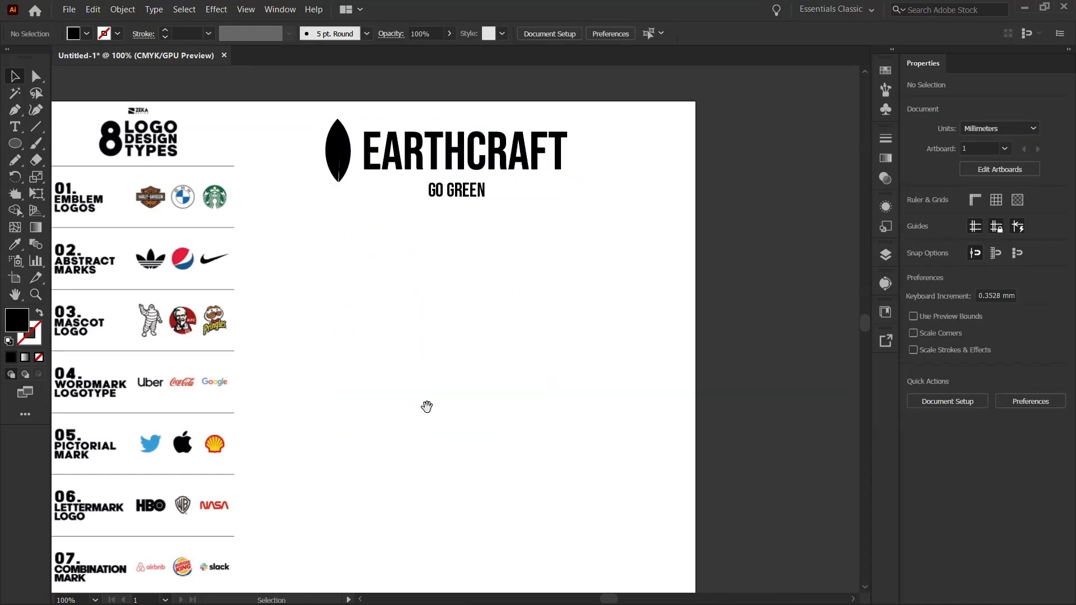
# Add the text "let's spark BD" in the blank area below the logo and enlarge it to about 67 × 15 mm.
pyautogui.moveTo(430, 399); pyautogui.dragTo(524, 348)
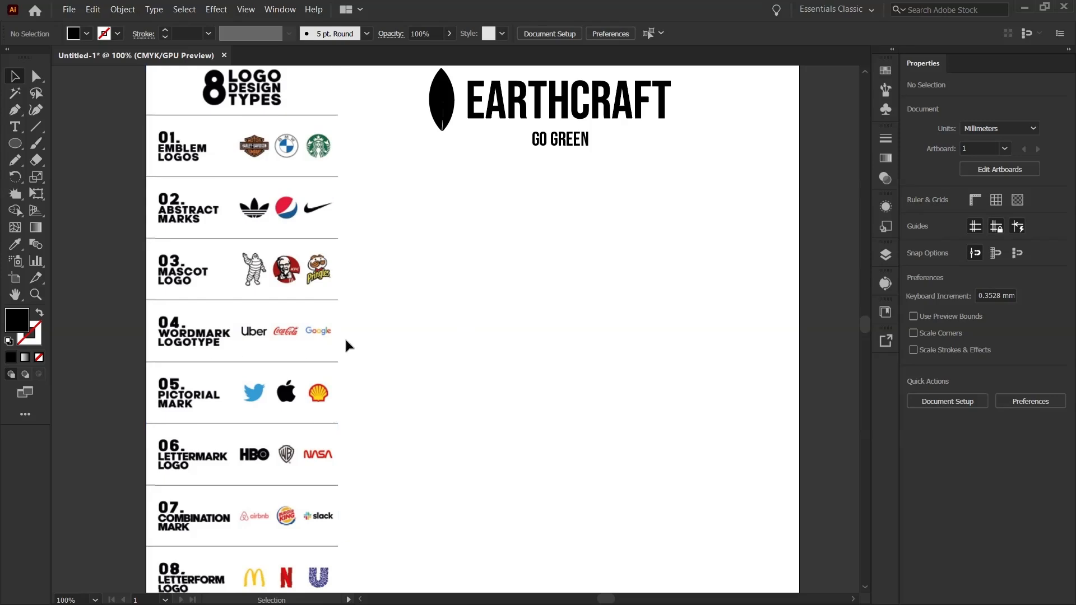
pyautogui.scroll(1, 477, 331)
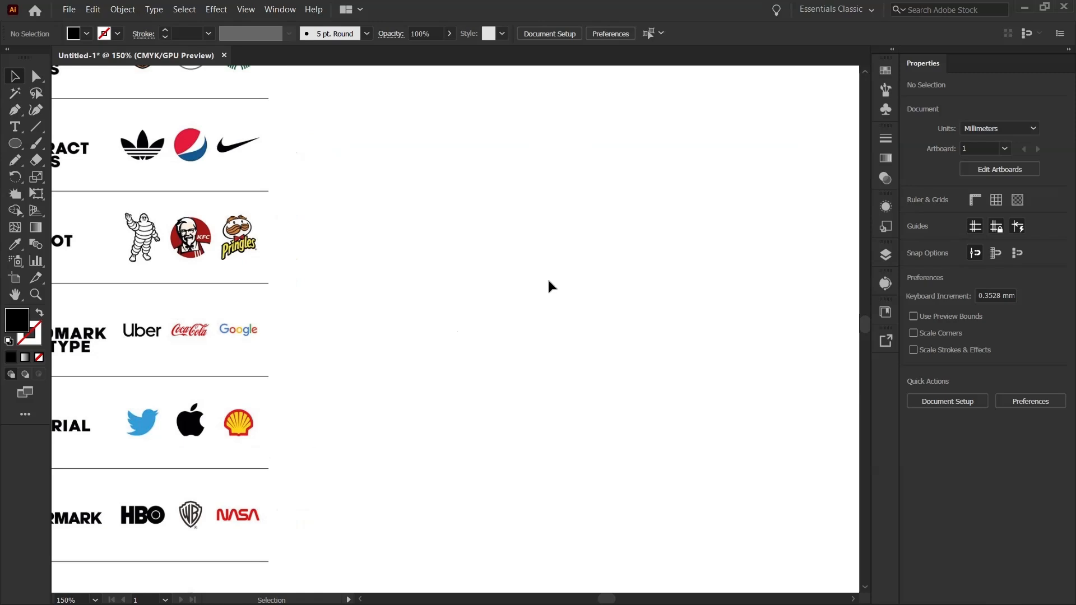
pyautogui.click(15, 127)
pyautogui.click(489, 307)
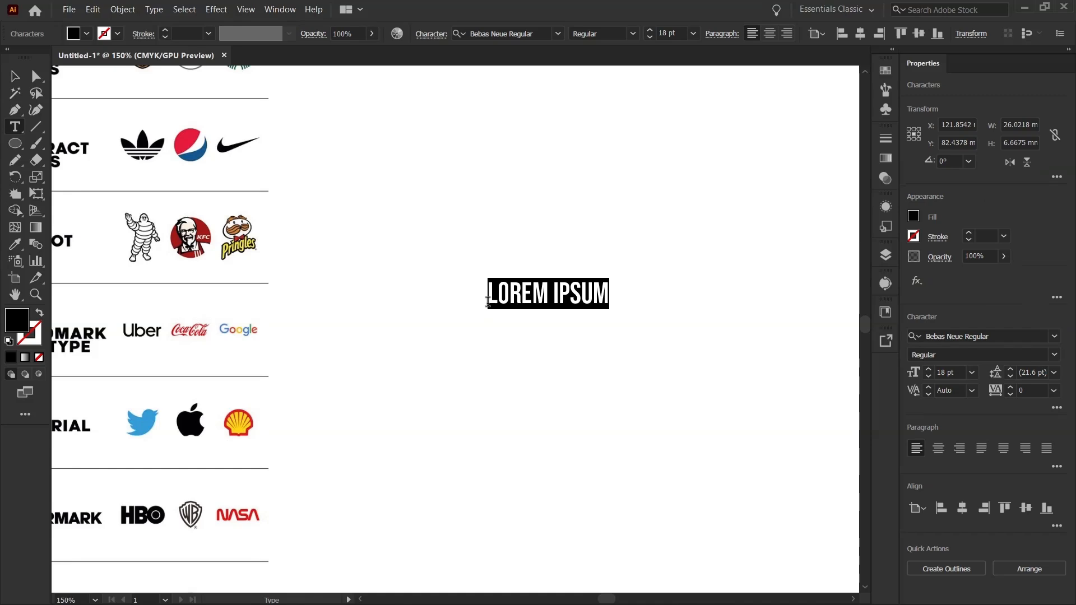
pyautogui.write('LET')
pyautogui.write("'S SP")
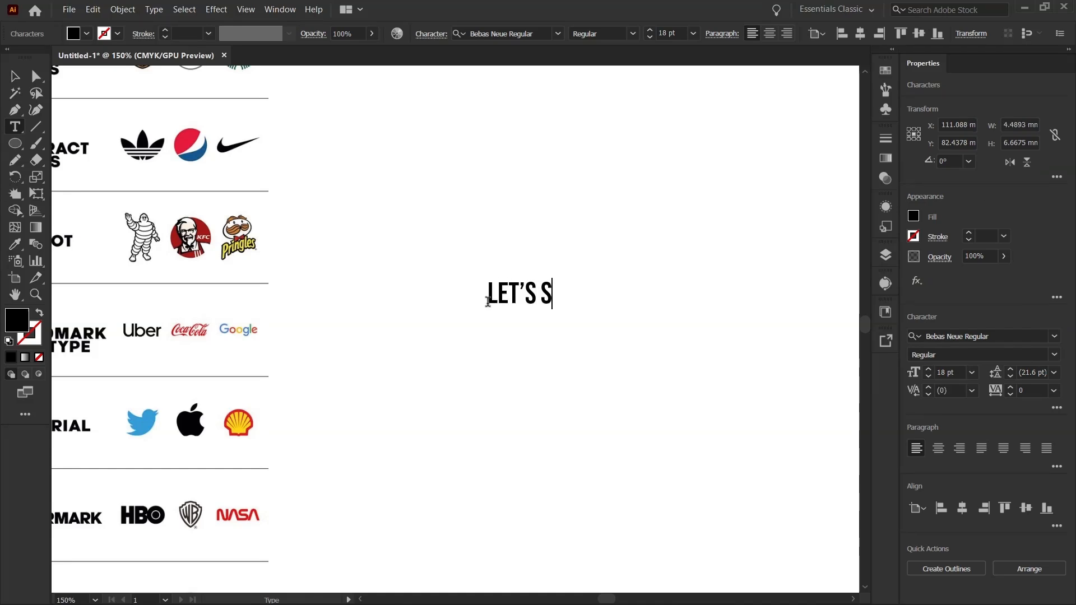
pyautogui.write('ARK BD')
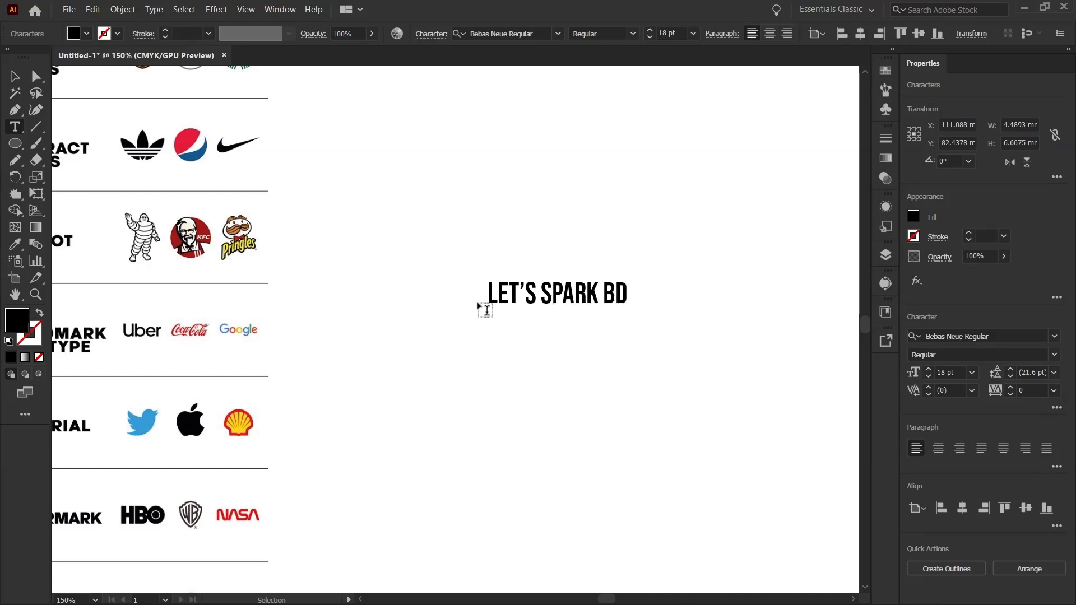
pyautogui.press('Escape')
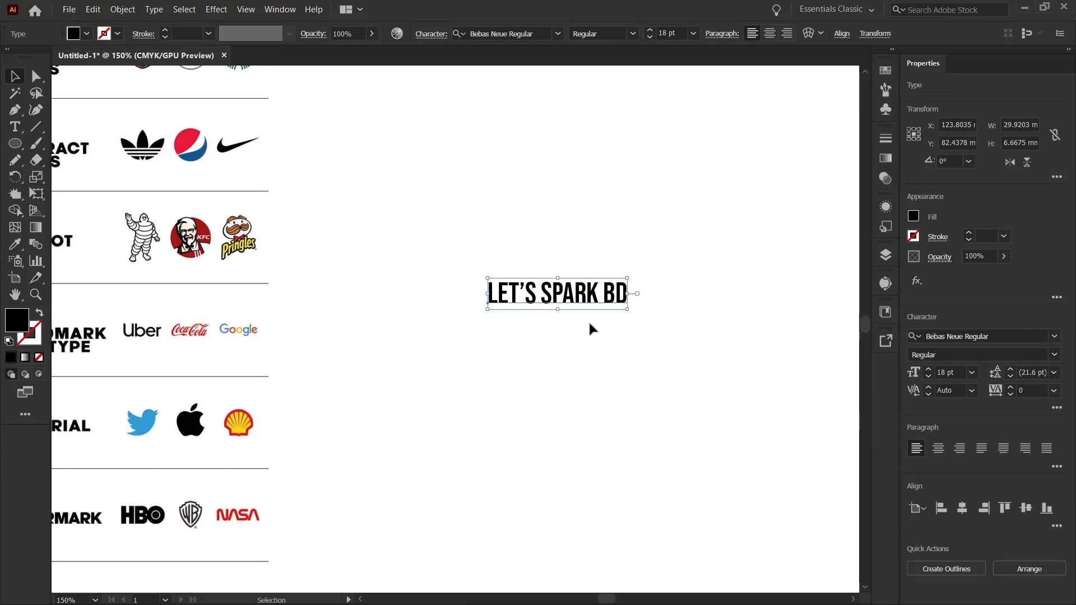
pyautogui.moveTo(627, 308); pyautogui.dragTo(798, 366)
pyautogui.moveTo(723, 420); pyautogui.dragTo(631, 398)
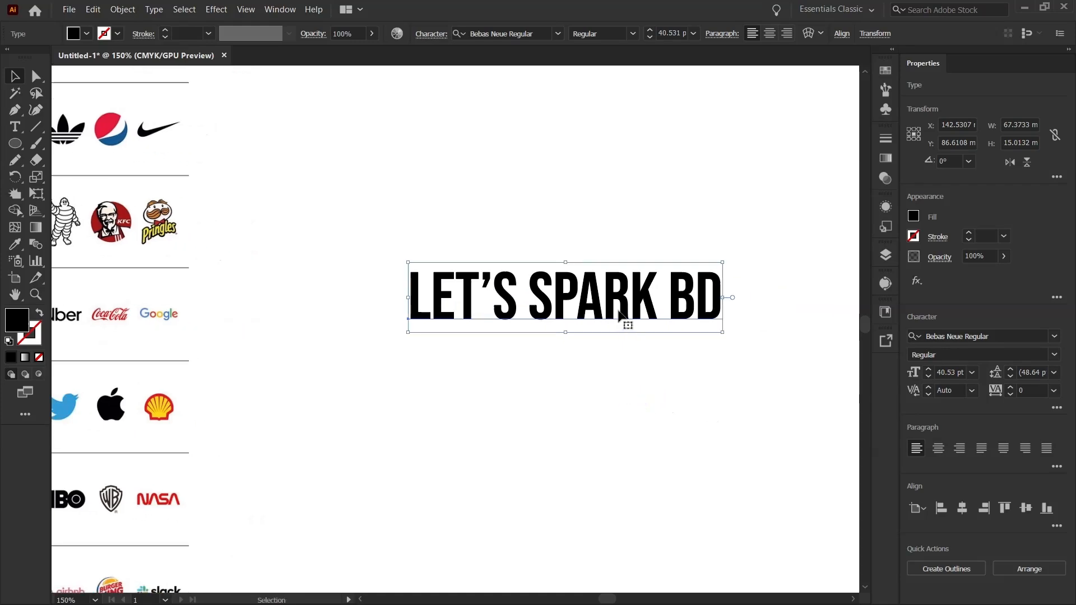
# Filter the font list to serif typefaces and preview them on the "let's spark BD" wordmark without applying one.
pyautogui.click(1054, 334)
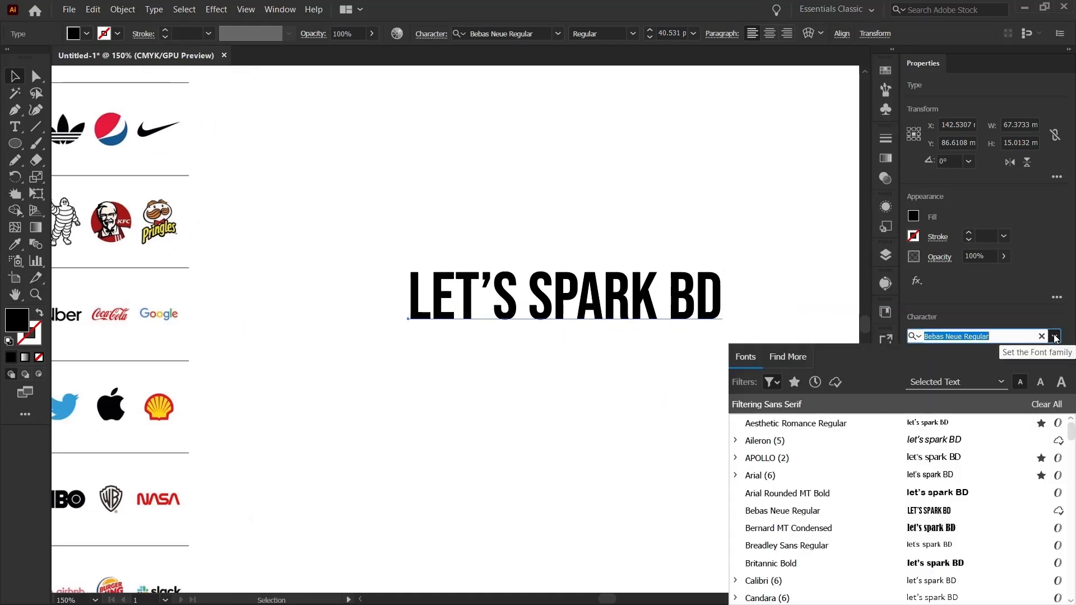
pyautogui.click(770, 383)
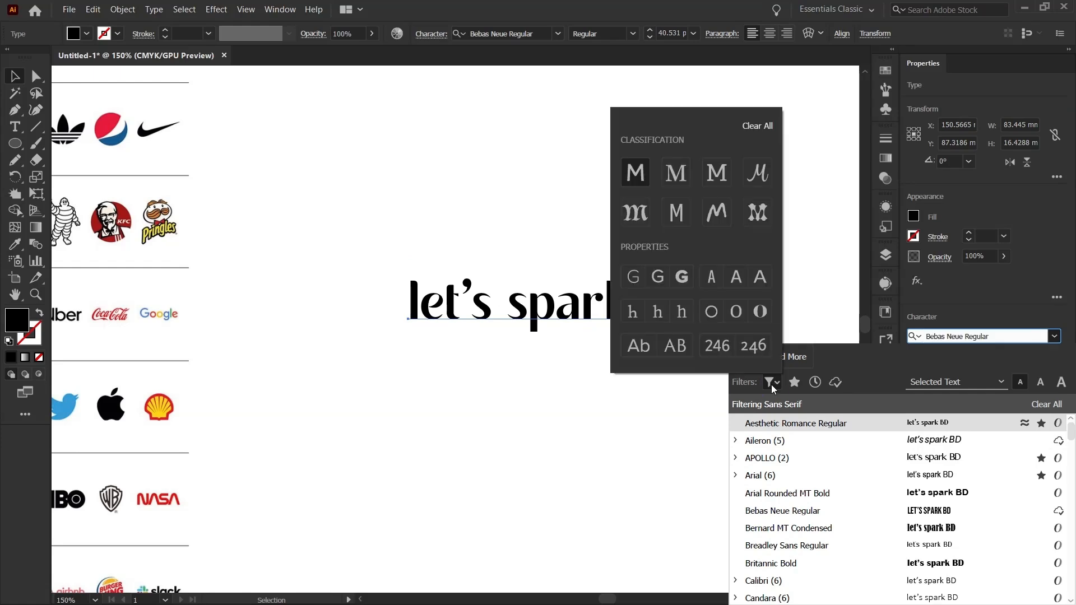
pyautogui.click(680, 178)
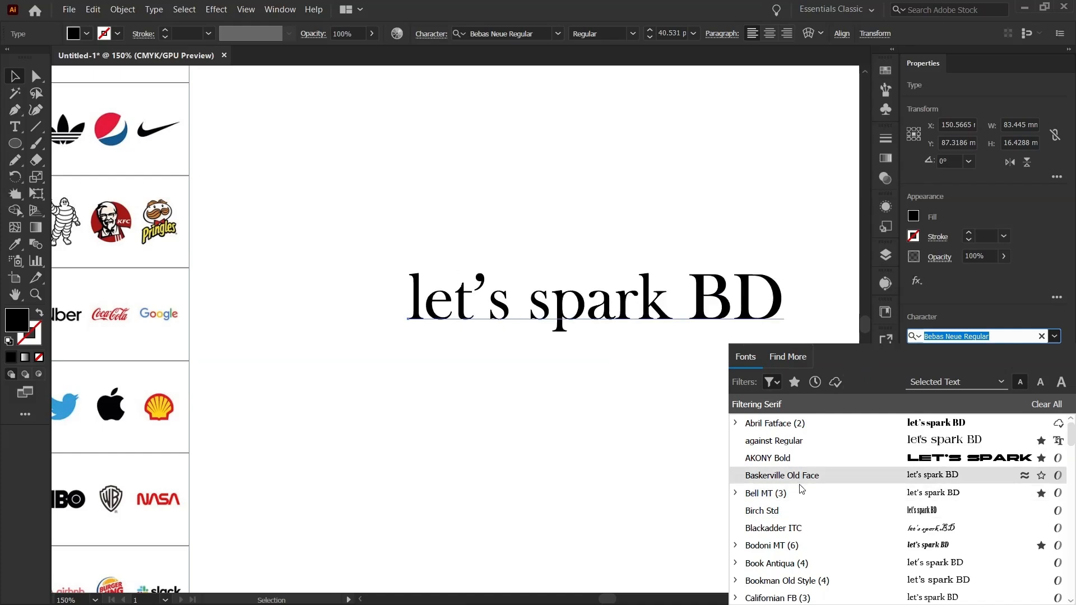
pyautogui.scroll(-8, 823, 547)
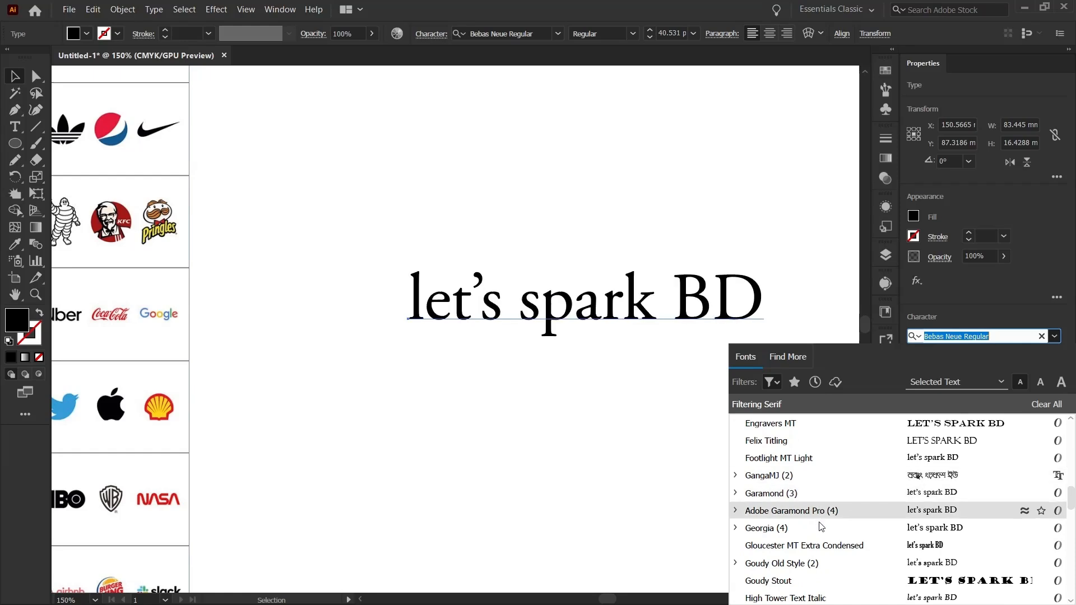
pyautogui.click(968, 284)
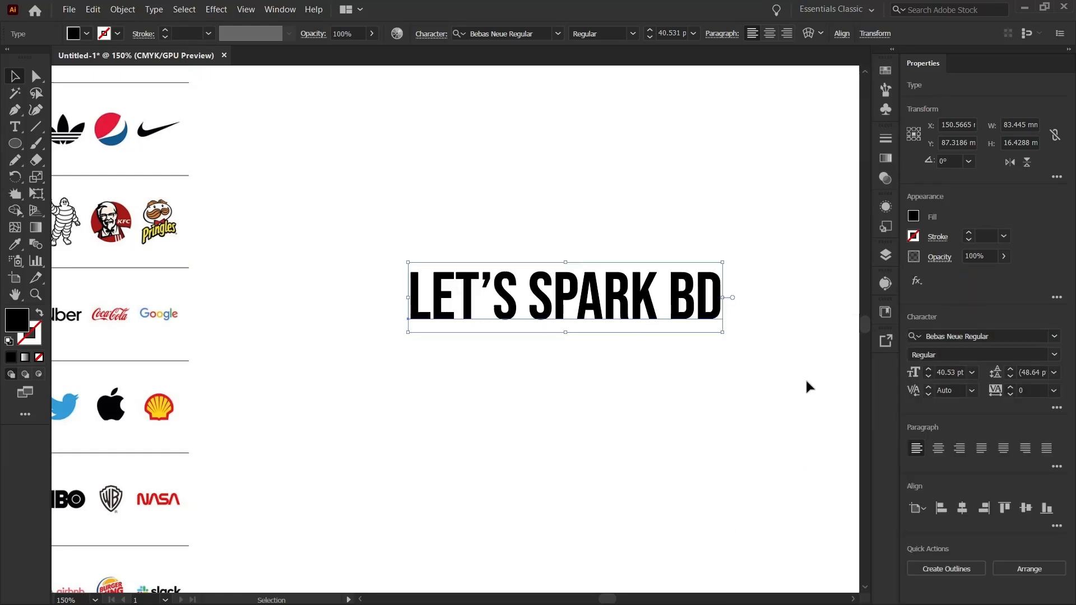
# Turn on All Caps for the "let's spark BD" wordmark.
pyautogui.click(1057, 407)
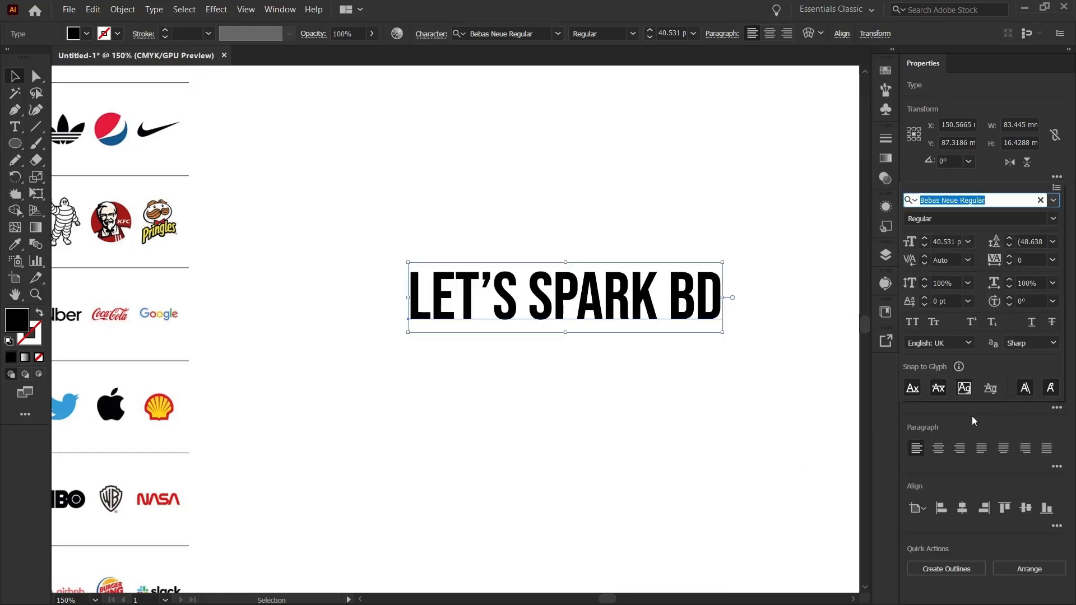
pyautogui.click(916, 324)
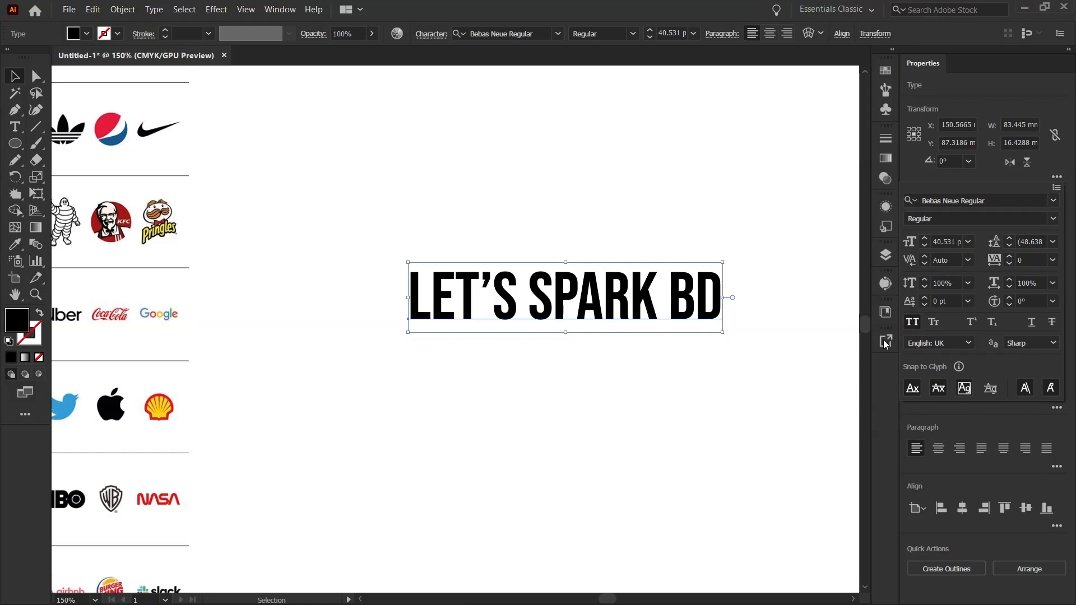
pyautogui.click(959, 411)
# Browse the serif typefaces and apply Vogue Regular to the "let's spark BD" wordmark.
pyautogui.click(1055, 336)
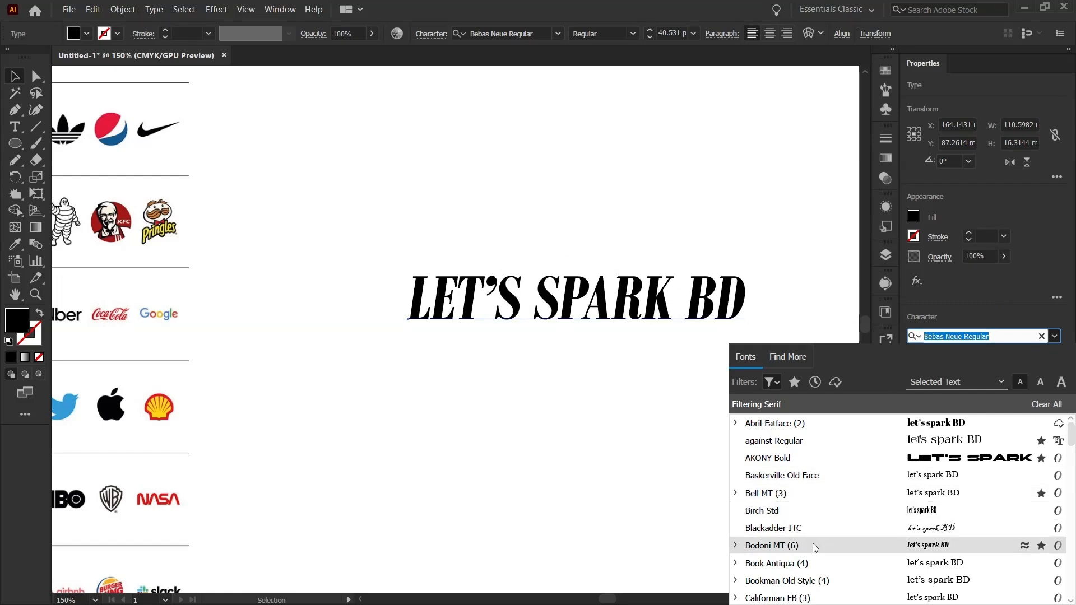
pyautogui.scroll(-5, 813, 544)
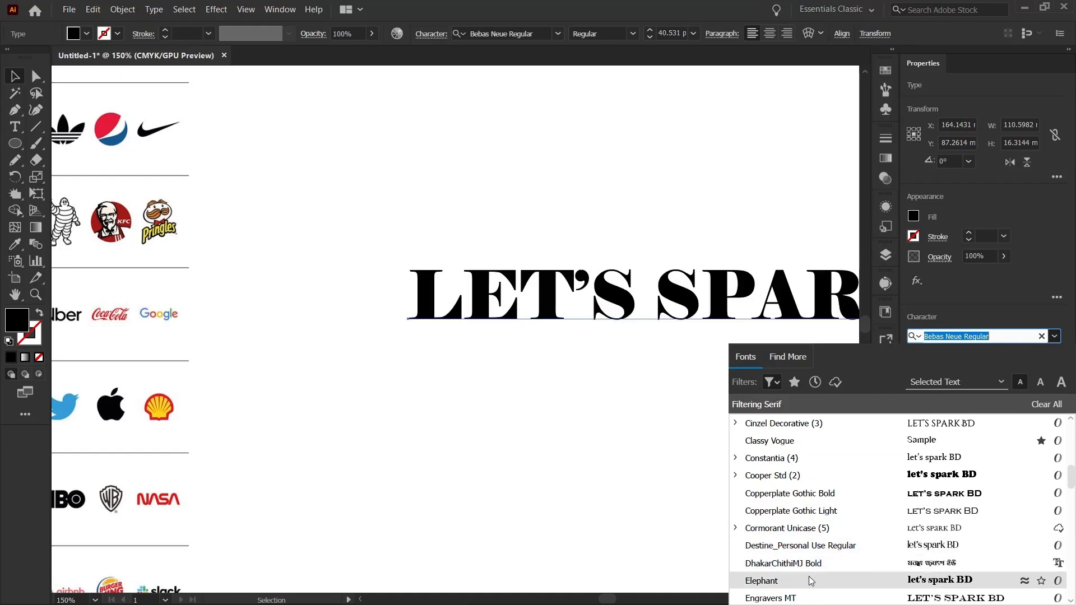
pyautogui.scroll(-10, 809, 576)
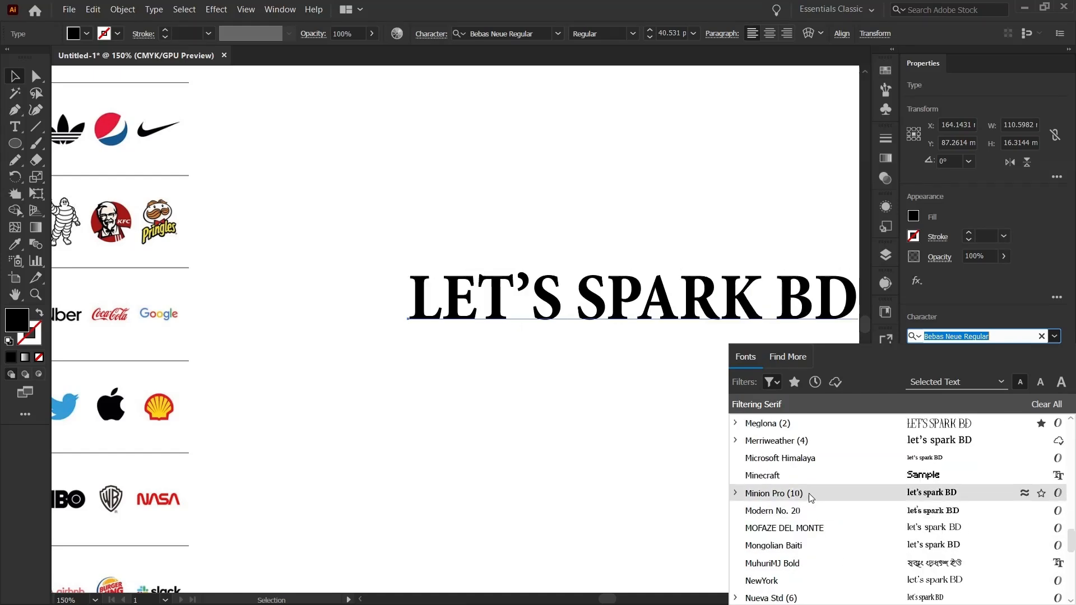
pyautogui.scroll(-10, 815, 573)
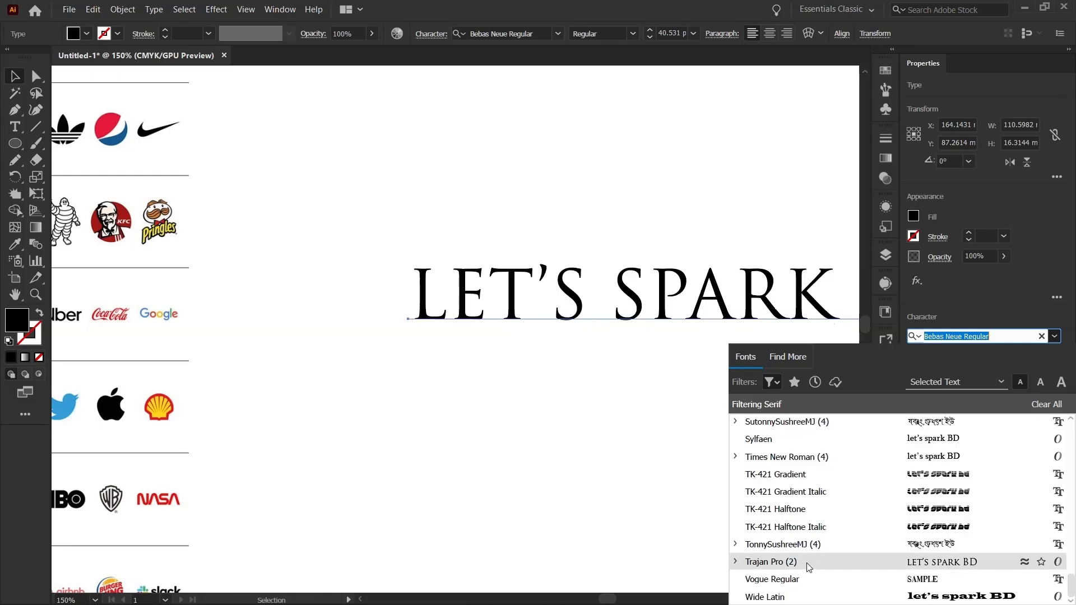
pyautogui.scroll(3, 813, 538)
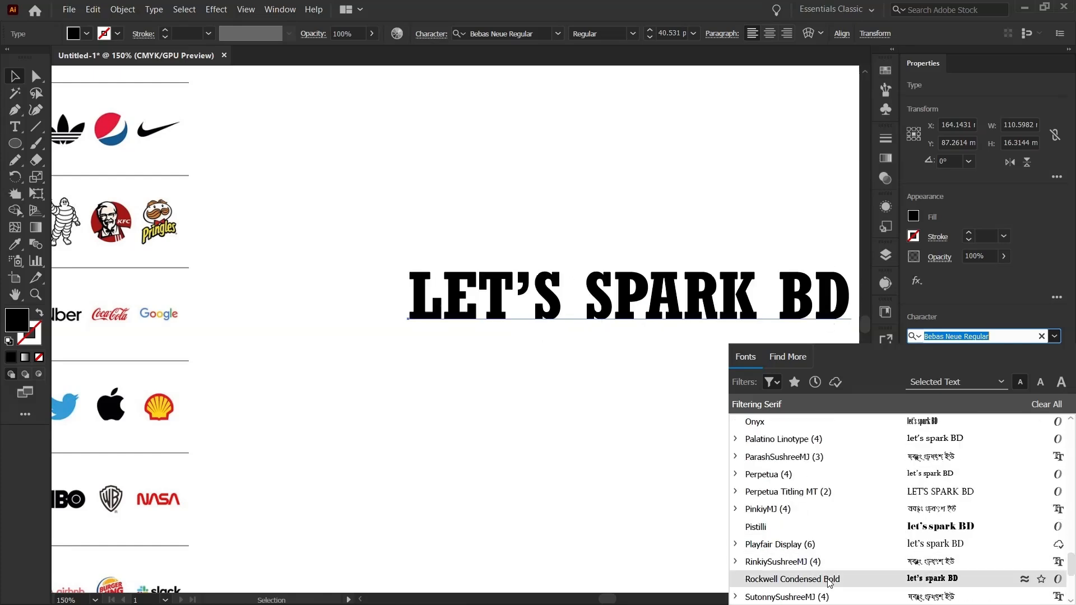
pyautogui.scroll(-3, 828, 583)
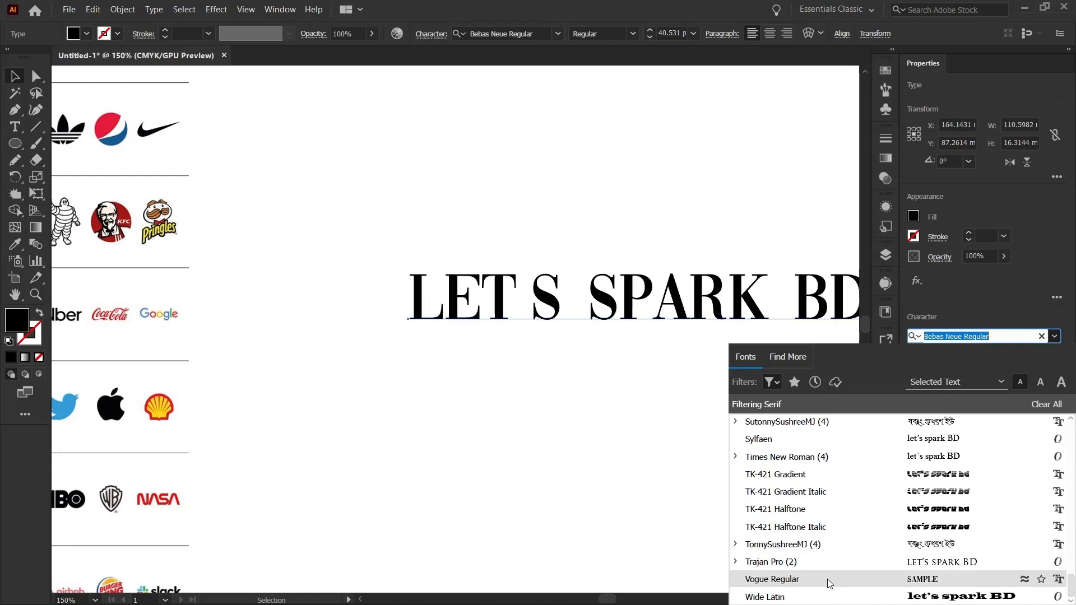
pyautogui.click(830, 579)
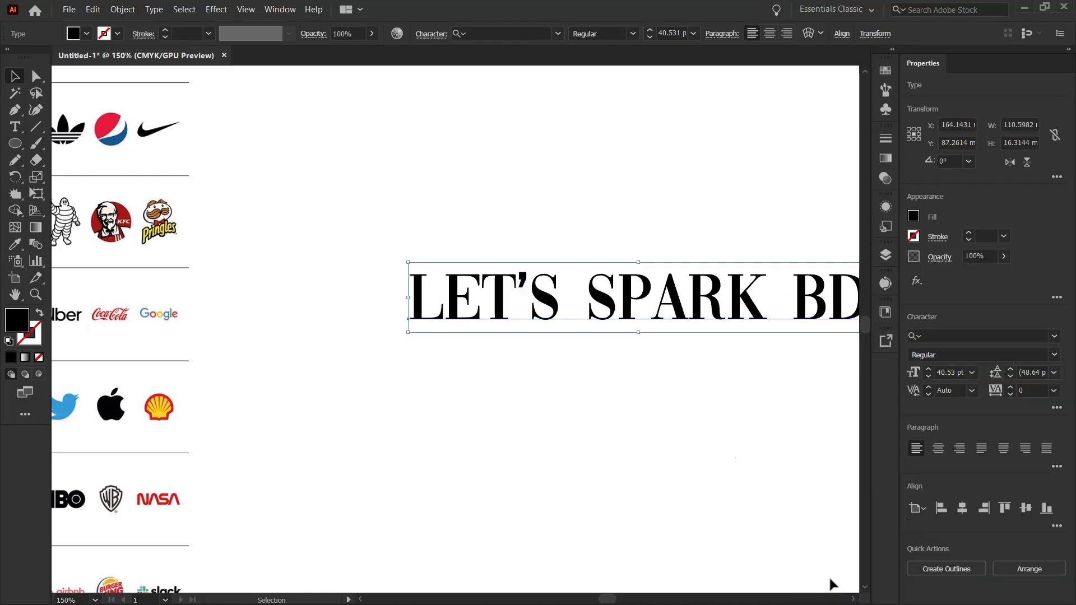
# Move the Vogue wordmark left so it sits inside the artboard's blank area below the Earthcraft logo.
pyautogui.click(626, 384)
pyautogui.moveTo(697, 384); pyautogui.dragTo(617, 384)
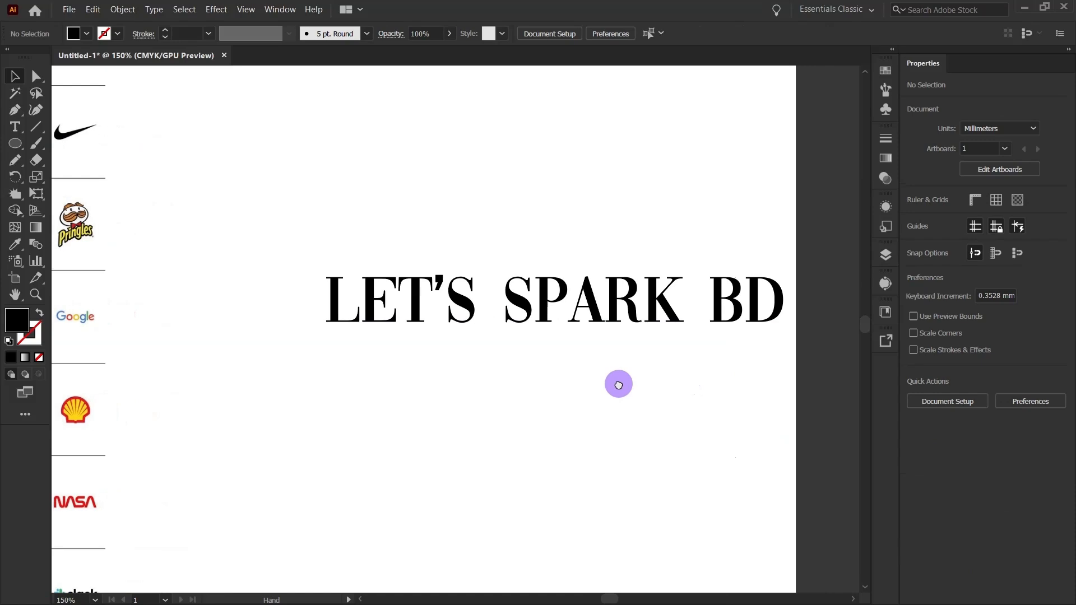
pyautogui.moveTo(637, 322); pyautogui.dragTo(548, 328)
pyautogui.click(507, 381)
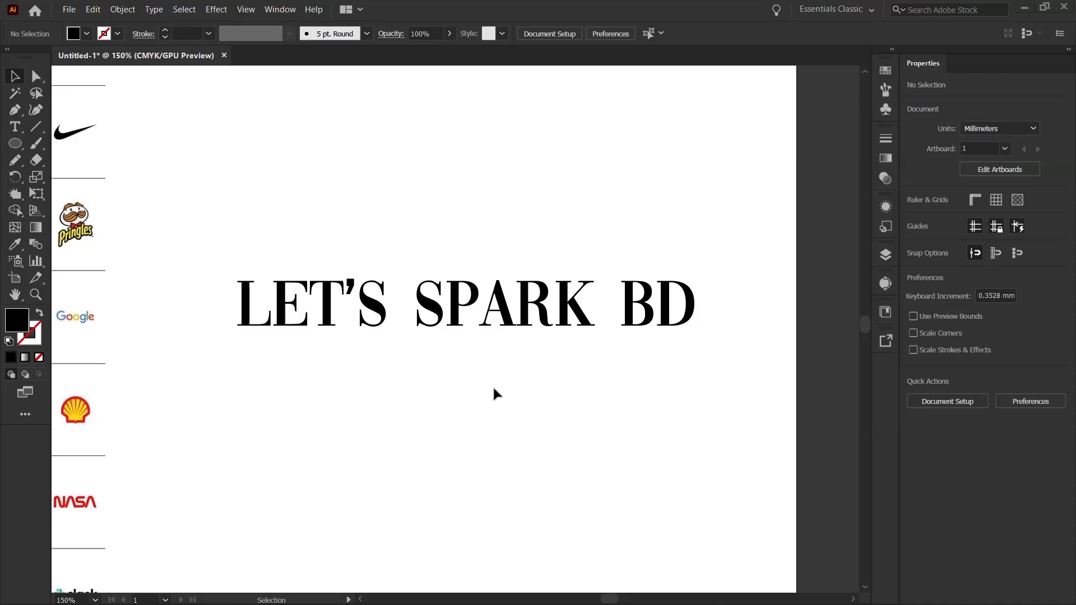
pyautogui.hotkey('ctrl', '-')
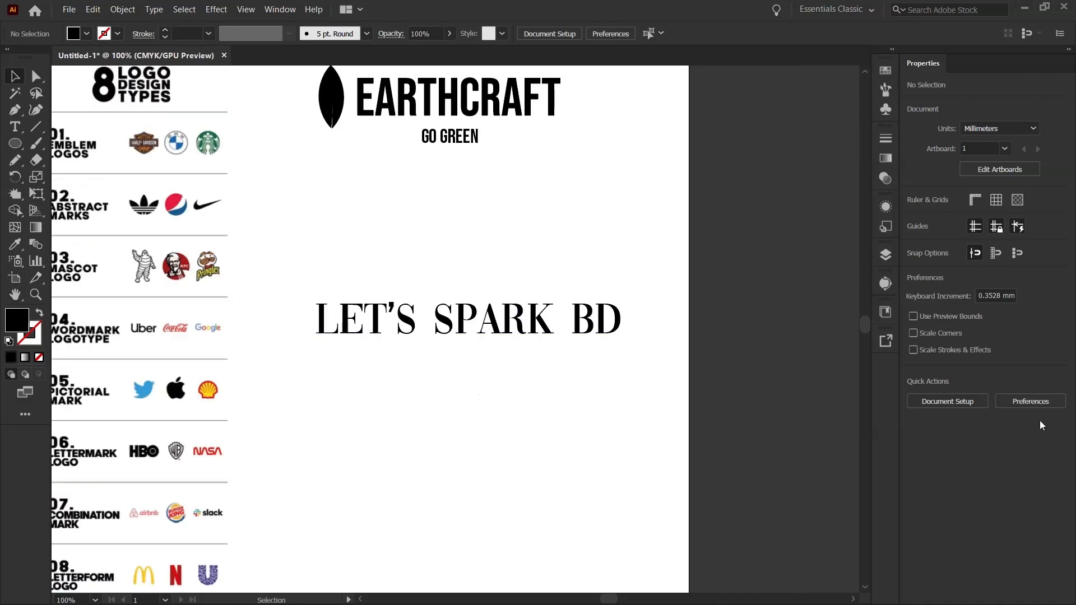
# Switch the font list filter to sans serif and preview those typefaces on the wordmark.
pyautogui.click(548, 335)
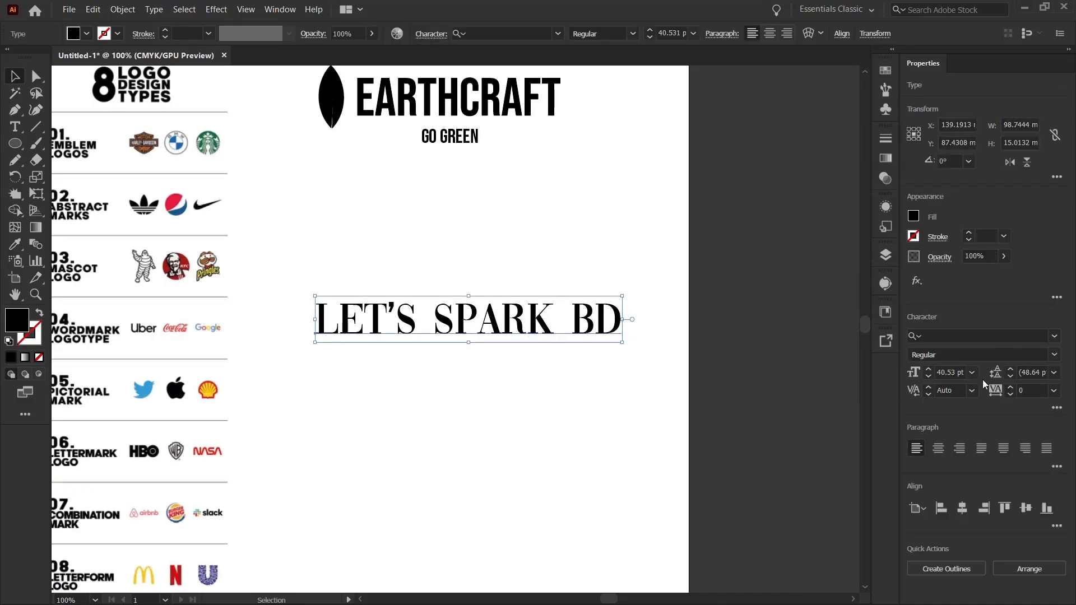
pyautogui.click(1054, 336)
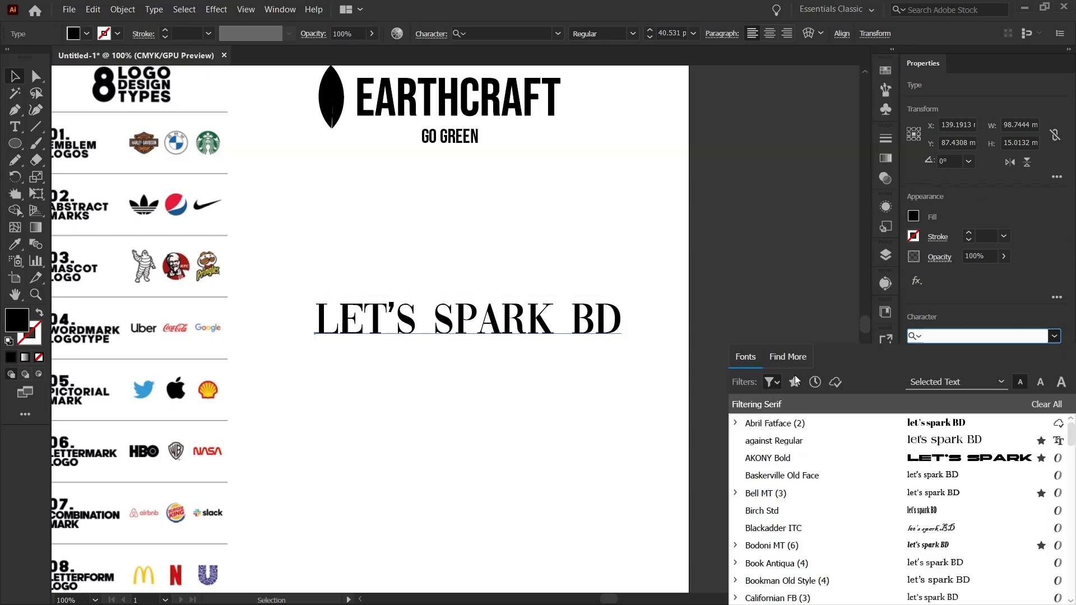
pyautogui.click(774, 385)
pyautogui.click(636, 172)
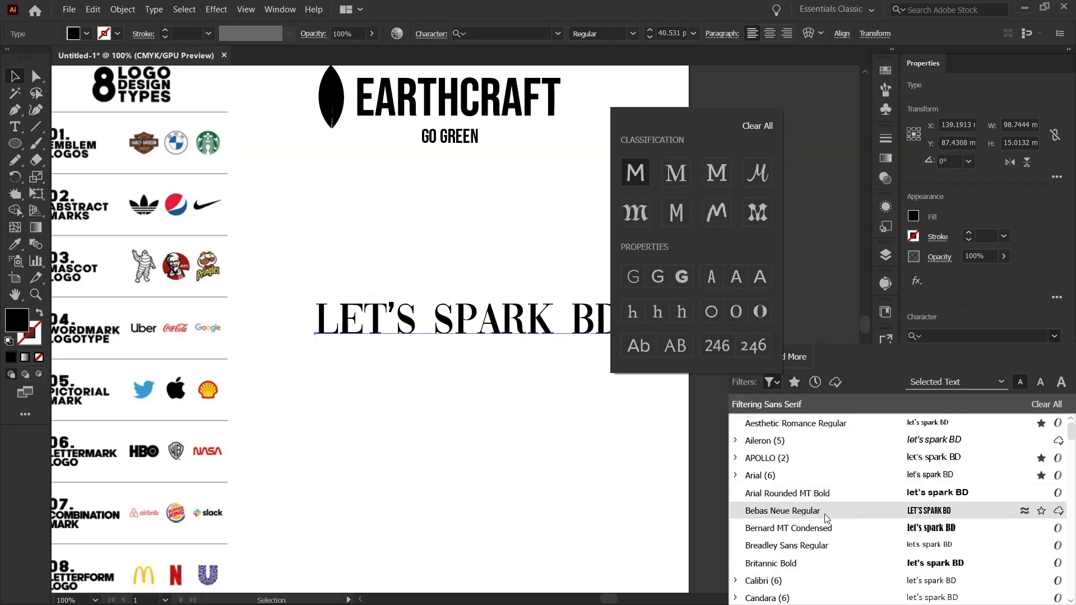
pyautogui.click(480, 315)
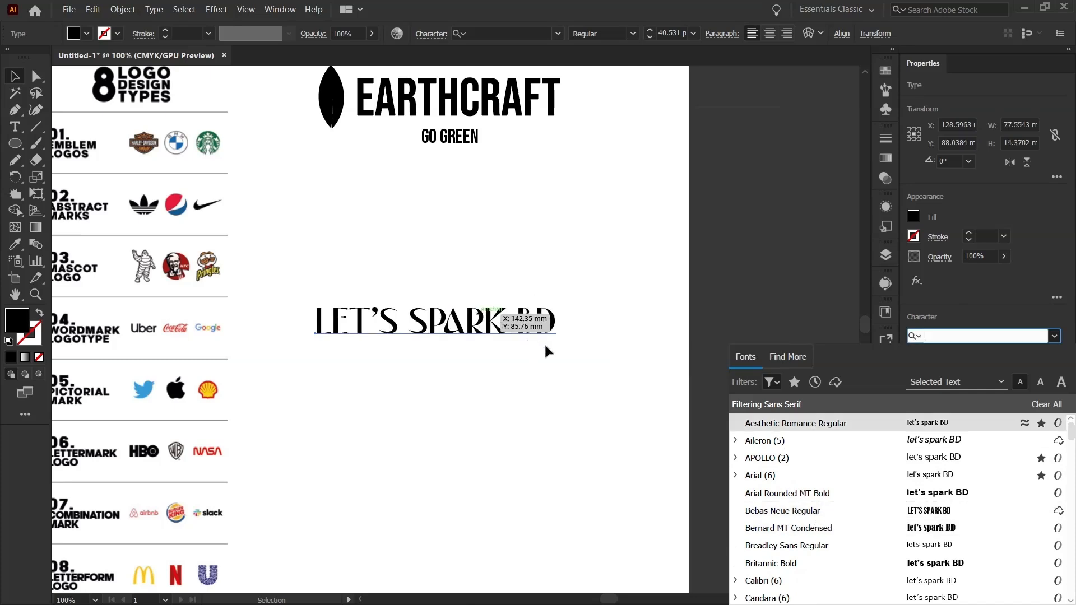
# Filter the font list to handwritten typefaces and apply Comic Sans MS to the wordmark.
pyautogui.click(773, 385)
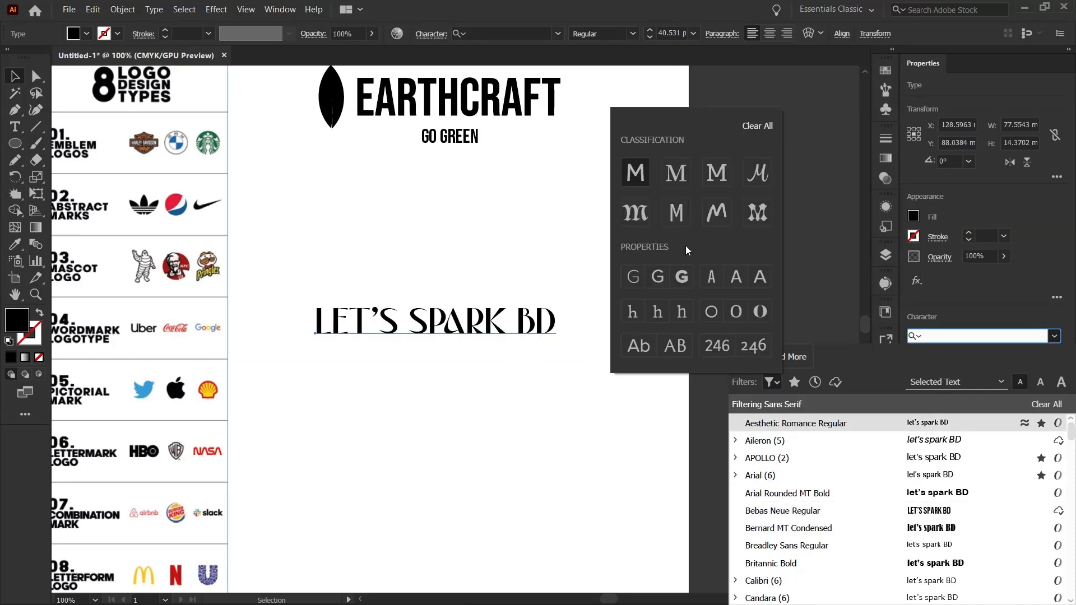
pyautogui.click(714, 210)
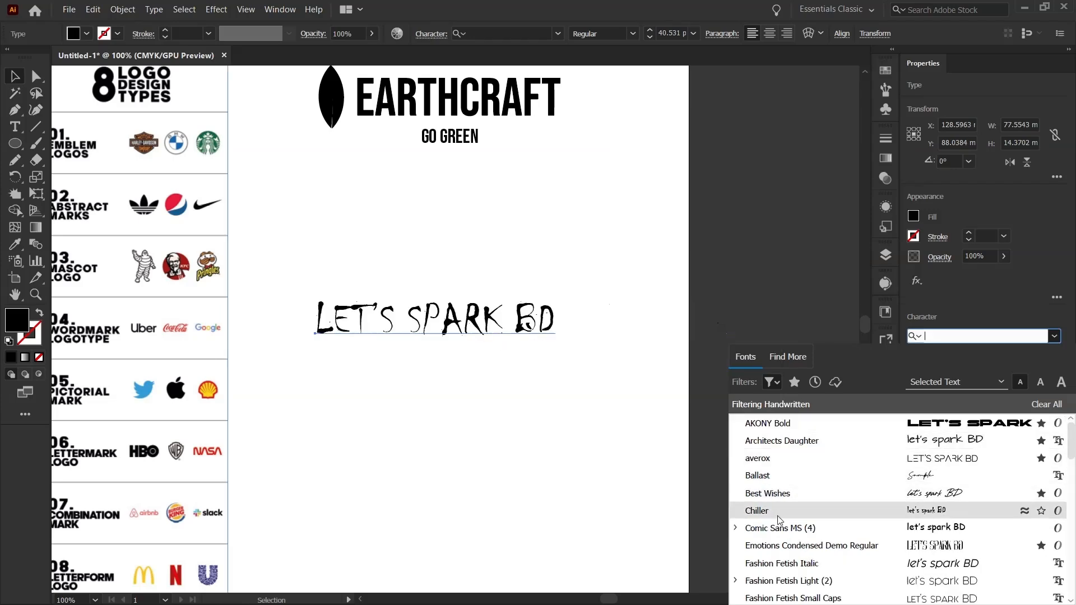
pyautogui.scroll(-5, 807, 546)
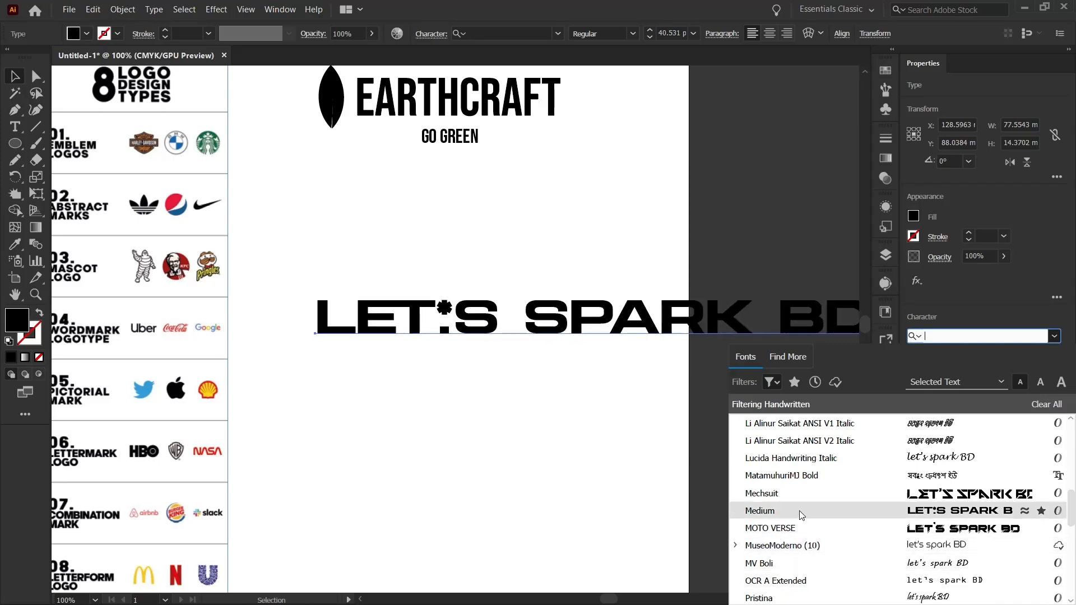
pyautogui.scroll(-10, 801, 522)
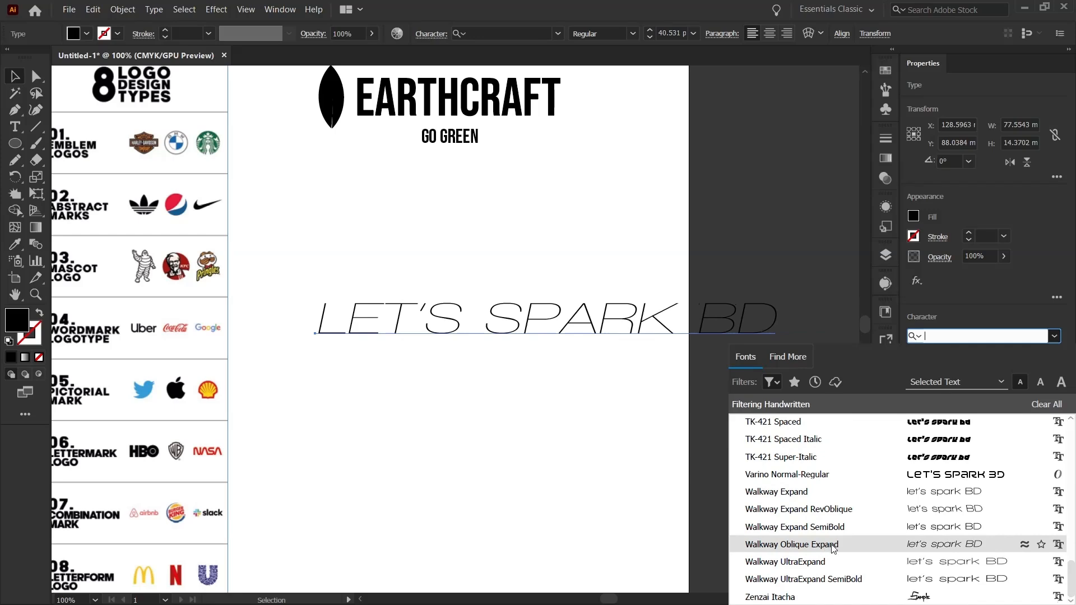
pyautogui.scroll(15, 838, 567)
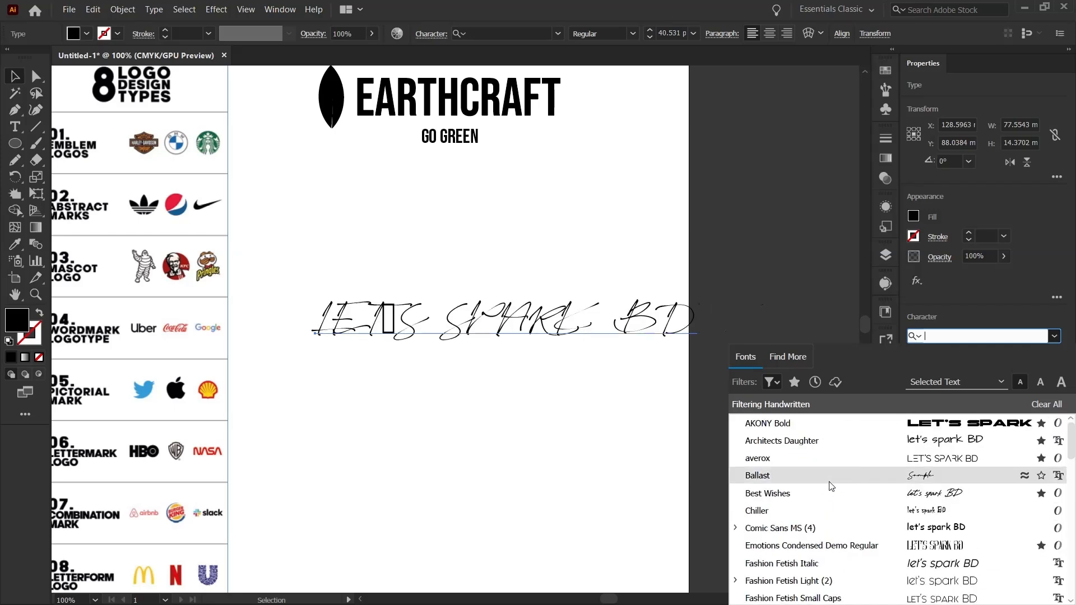
pyautogui.click(840, 530)
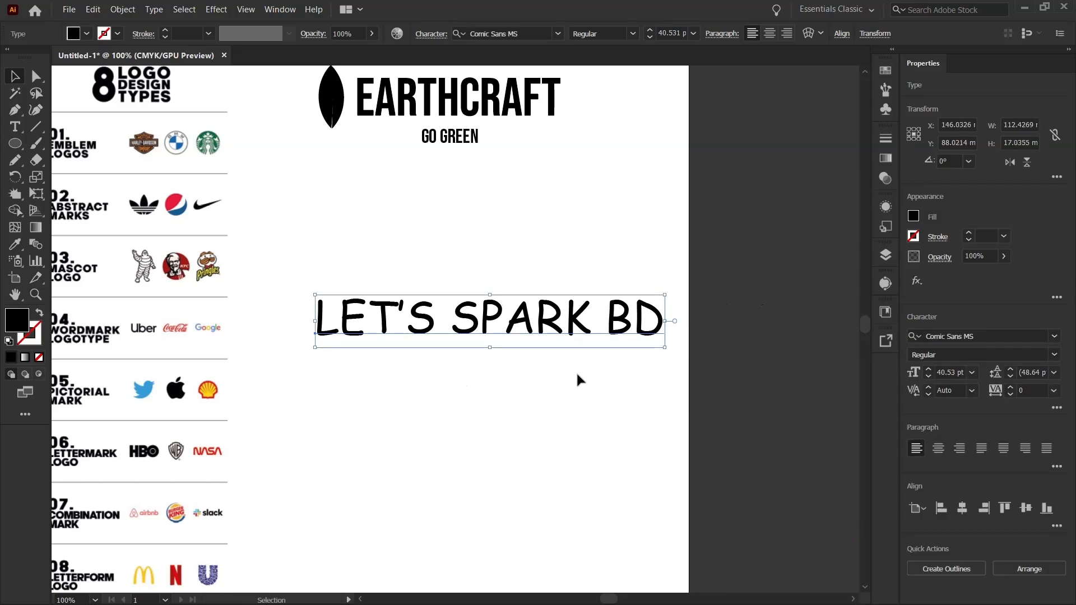
# Move the Comic Sans MS wordmark about 6 mm to the left and deselect it.
pyautogui.moveTo(553, 324); pyautogui.dragTo(534, 324)
pyautogui.click(512, 425)
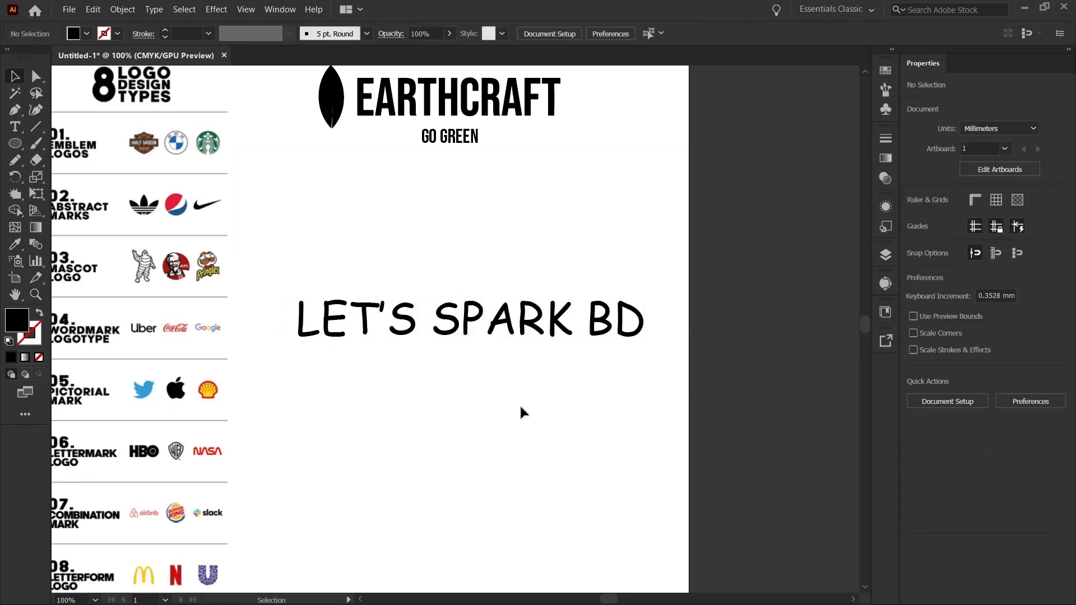
pyautogui.scroll(1, 546, 363)
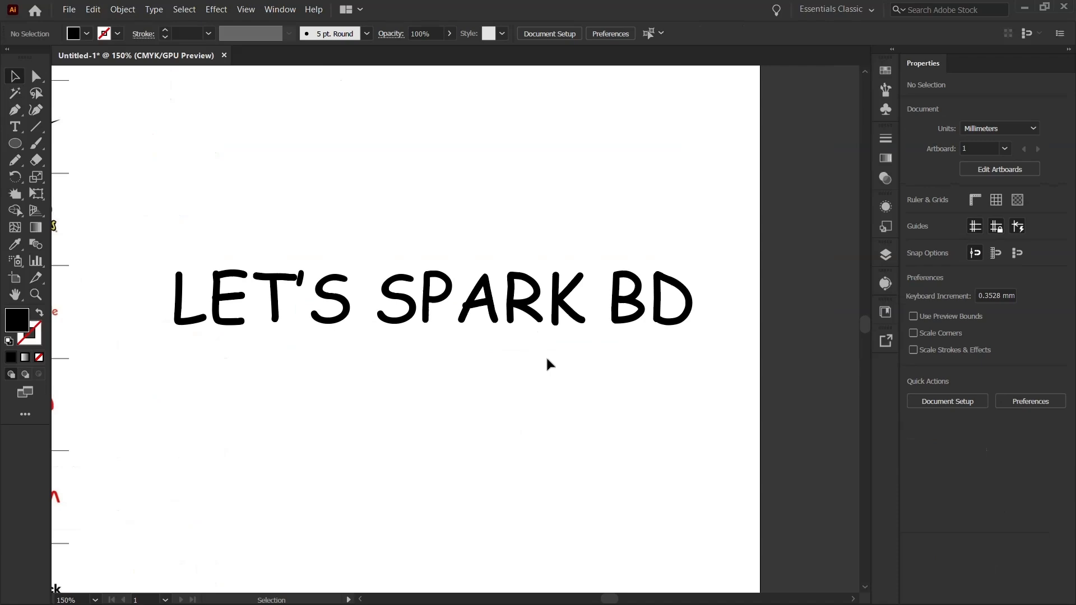
pyautogui.scroll(-1, 546, 362)
pyautogui.scroll(1, 522, 344)
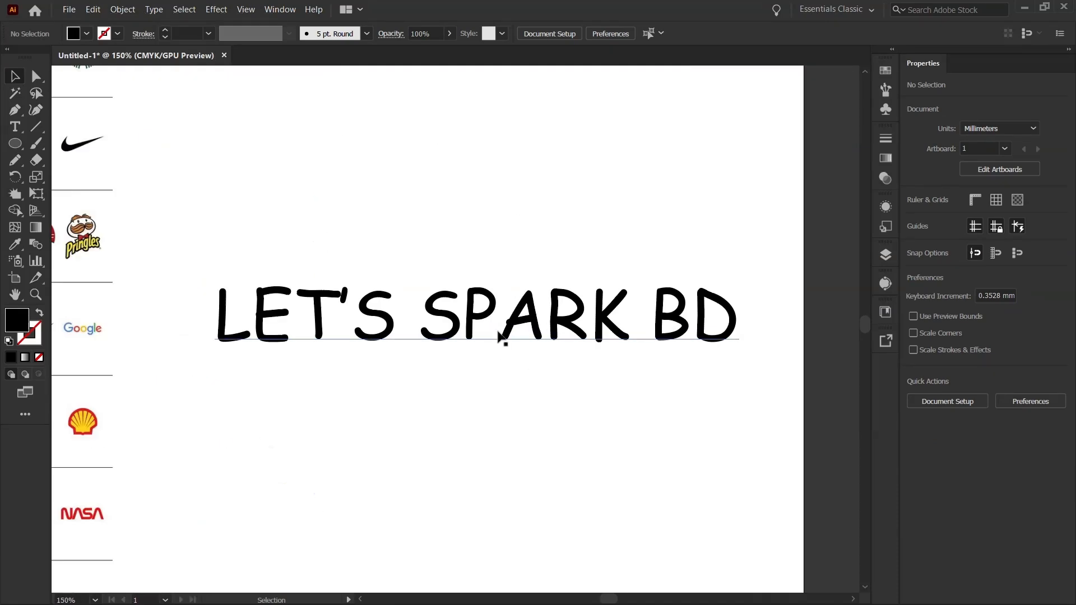
pyautogui.scroll(-1, 667, 335)
pyautogui.scroll(1, 315, 308)
pyautogui.press('space')
pyautogui.moveTo(531, 457); pyautogui.dragTo(314, 455)
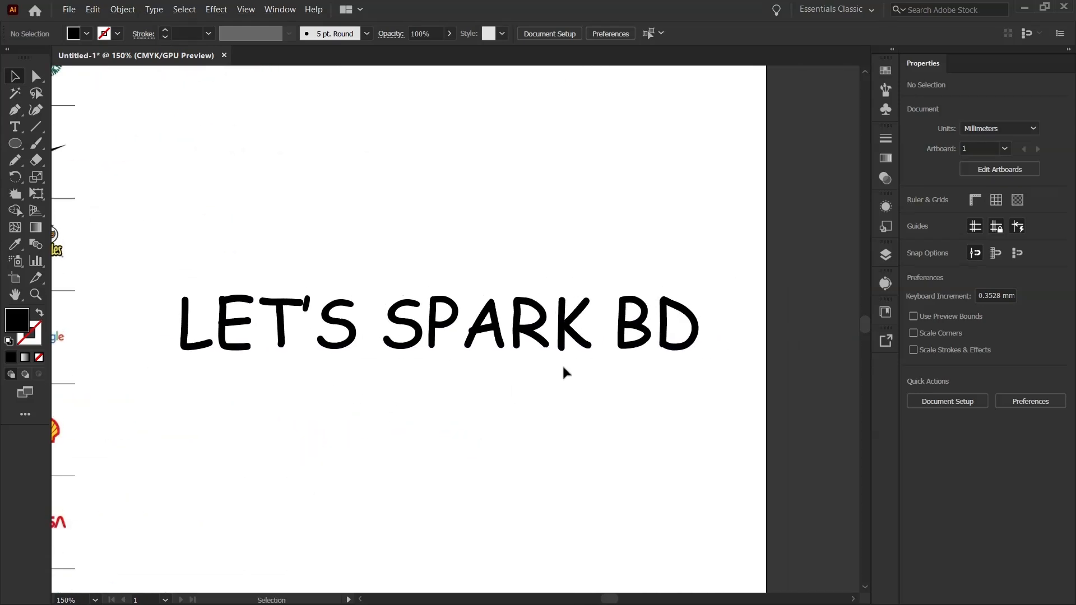
# Change the wordmark's font to AKONY Bold from the handwritten typefaces.
pyautogui.click(577, 344)
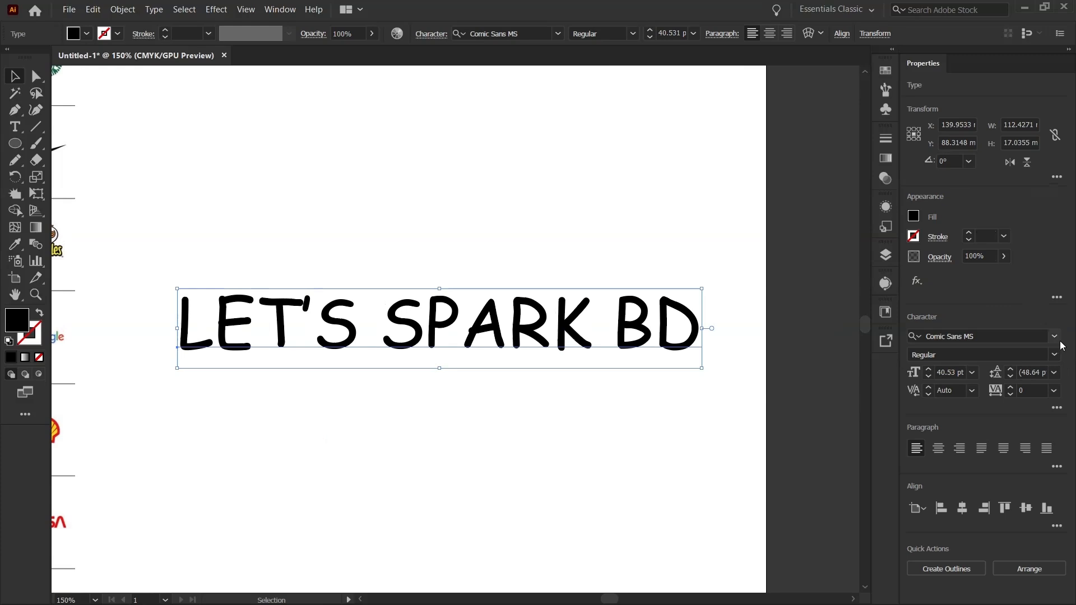
pyautogui.click(1054, 337)
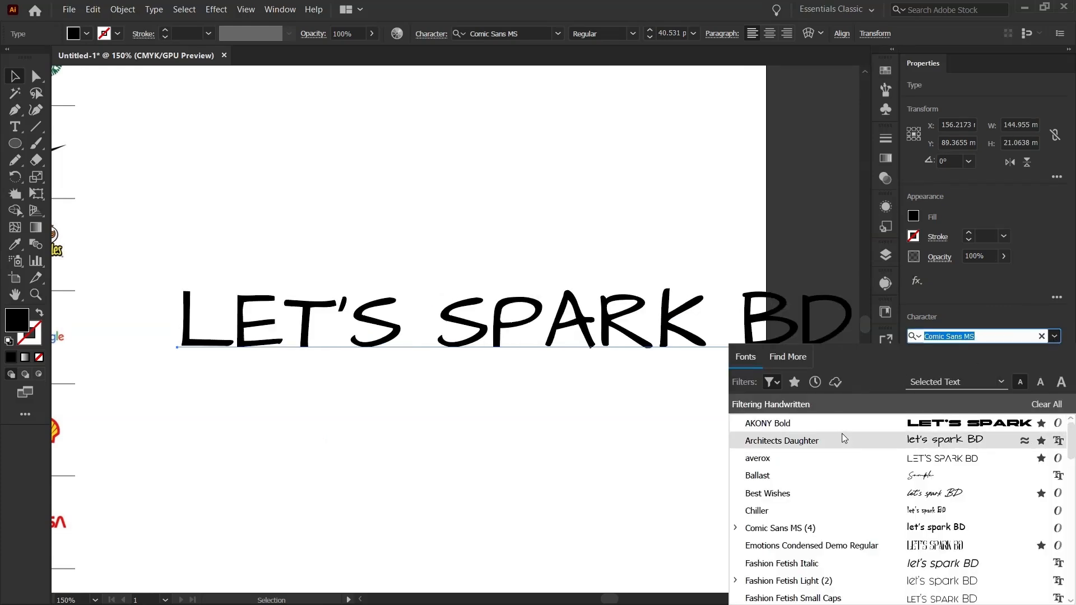
pyautogui.click(830, 426)
# Scale the AKONY Bold wordmark down to about 99 × 7 mm and place it in the blank area below the Earthcraft logo.
pyautogui.scroll(-1, 393, 351)
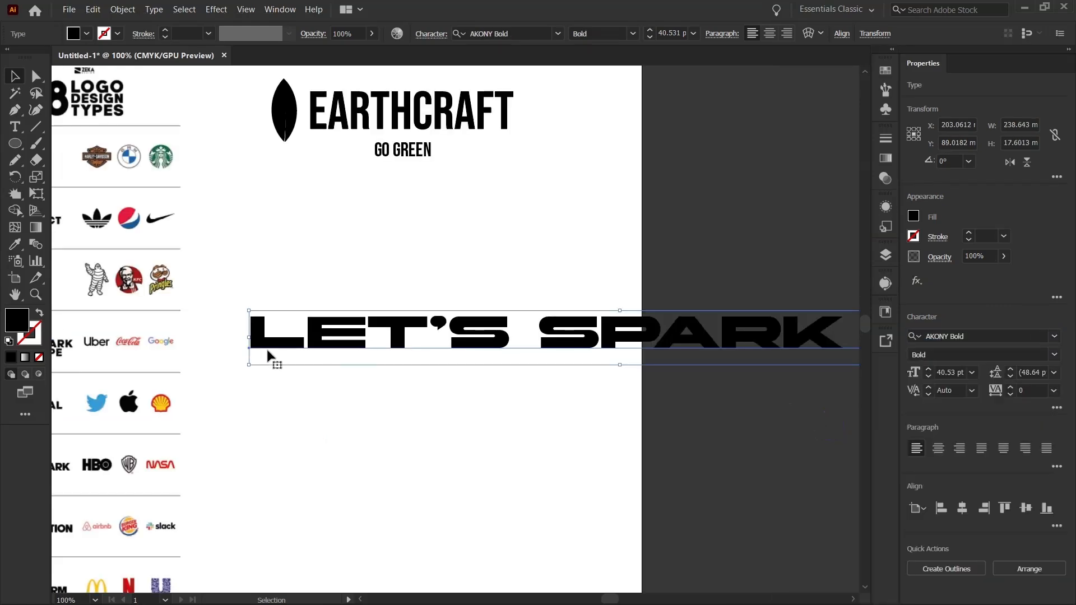
pyautogui.moveTo(249, 365); pyautogui.dragTo(389, 334)
pyautogui.moveTo(785, 318); pyautogui.dragTo(390, 320)
pyautogui.click(415, 365)
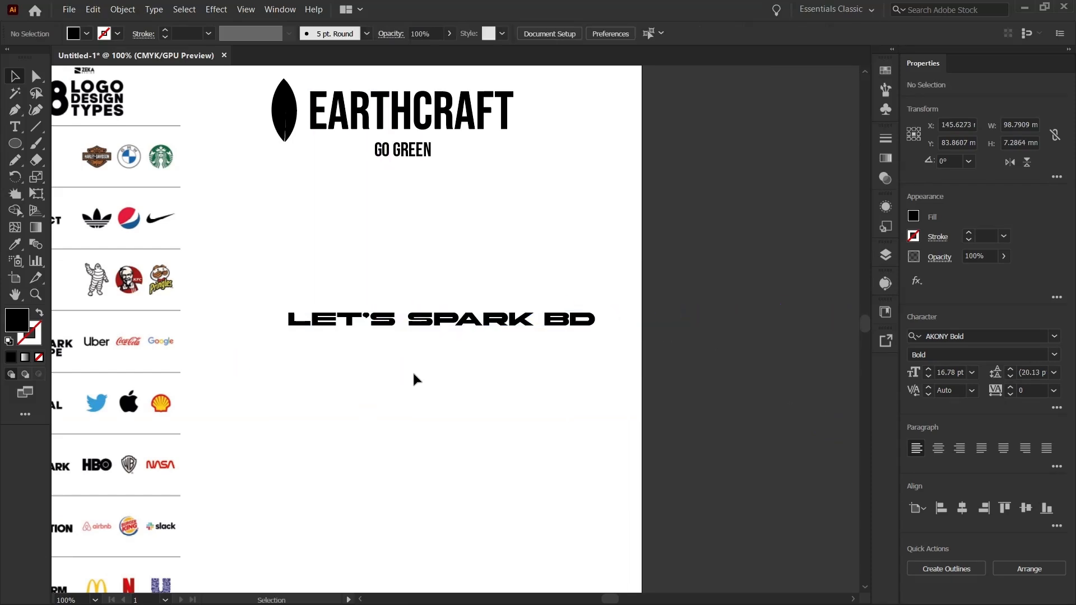
pyautogui.scroll(1, 413, 372)
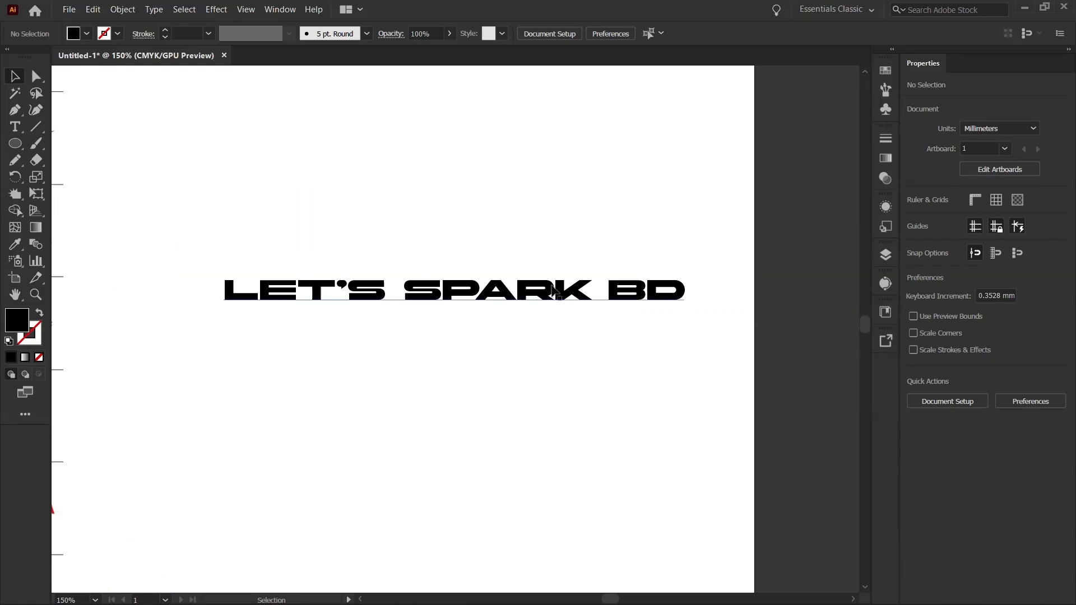
pyautogui.scroll(2, 551, 296)
pyautogui.scroll(-1, 548, 301)
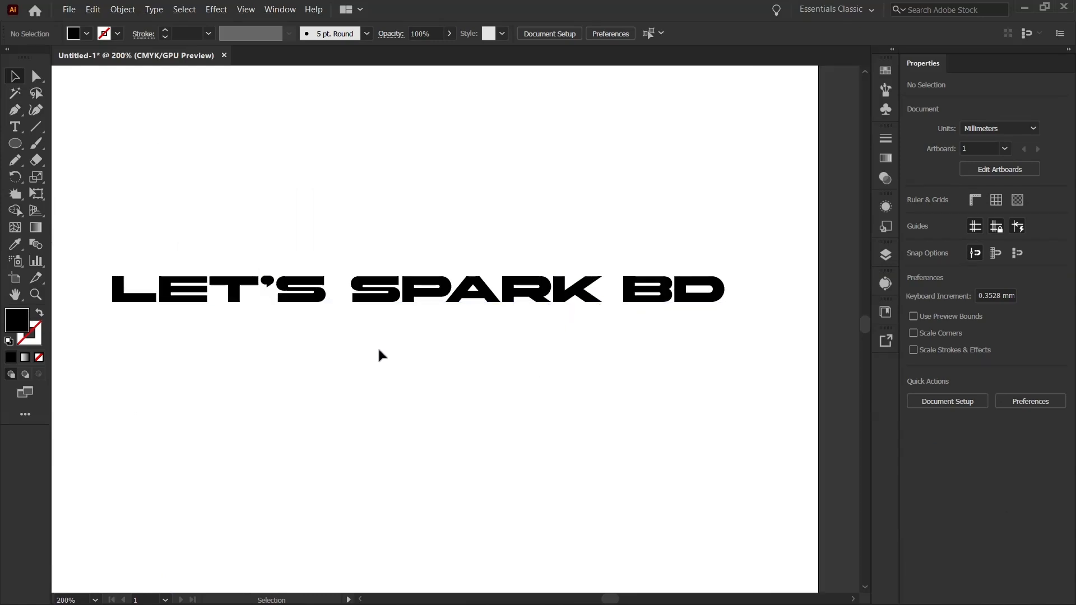
pyautogui.scroll(-1, 380, 350)
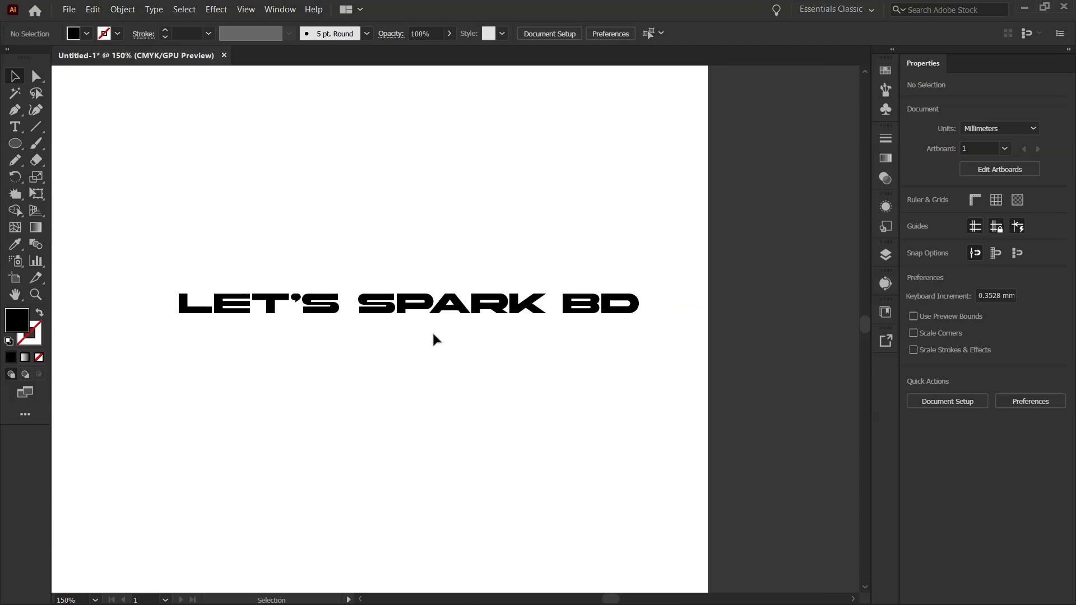
pyautogui.scroll(-2, 333, 357)
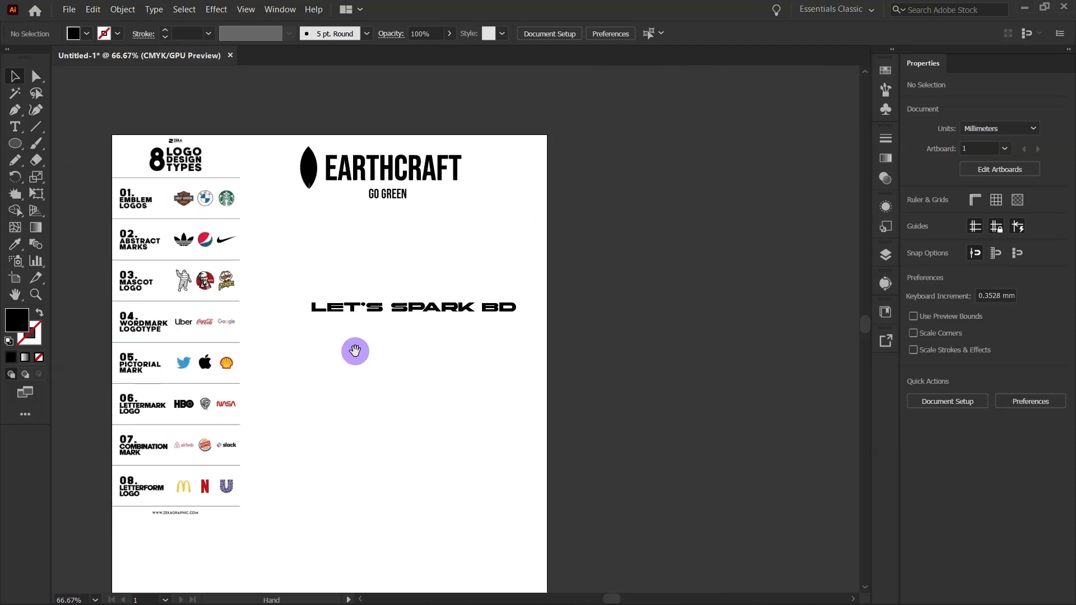